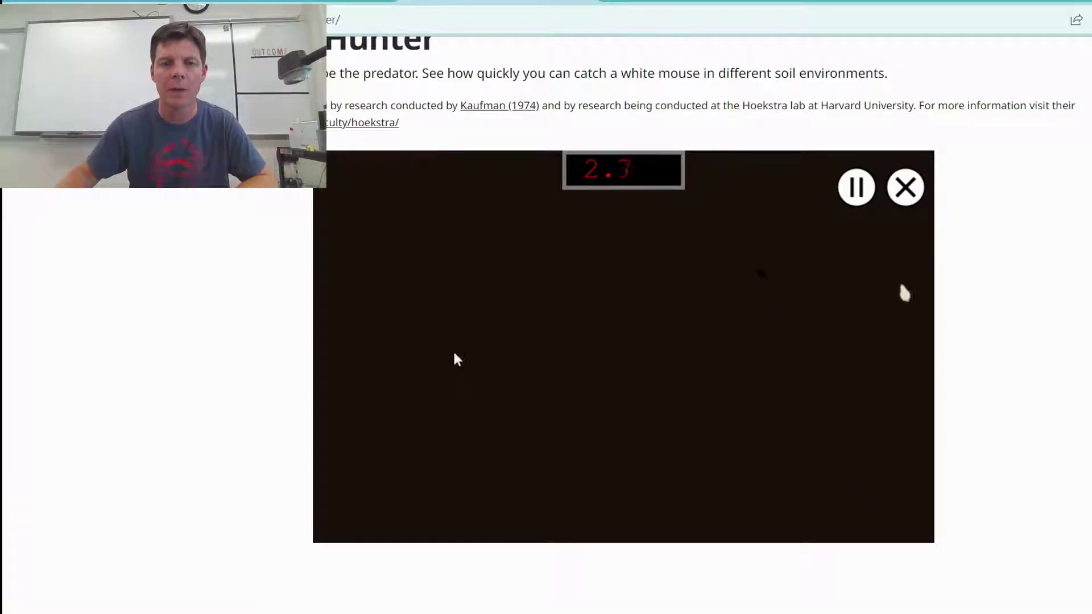
Catch the white mouse on the dark ground to finish the round.
click(906, 490)
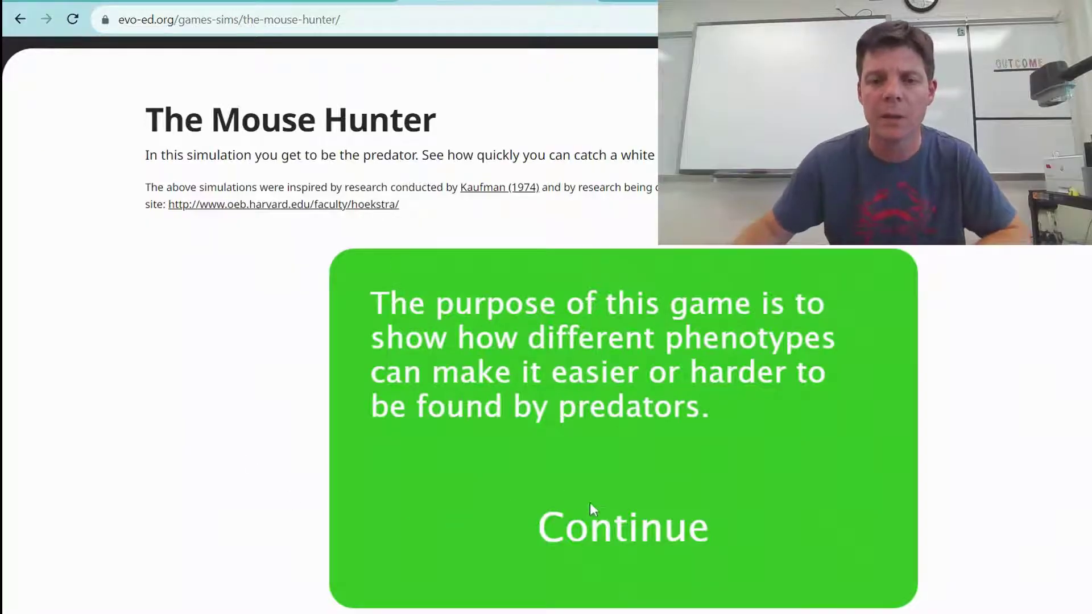
Play a round on black ground, catching the light mouse in 4.494 seconds.
click(590, 507)
scroll(995, 366, down, 2)
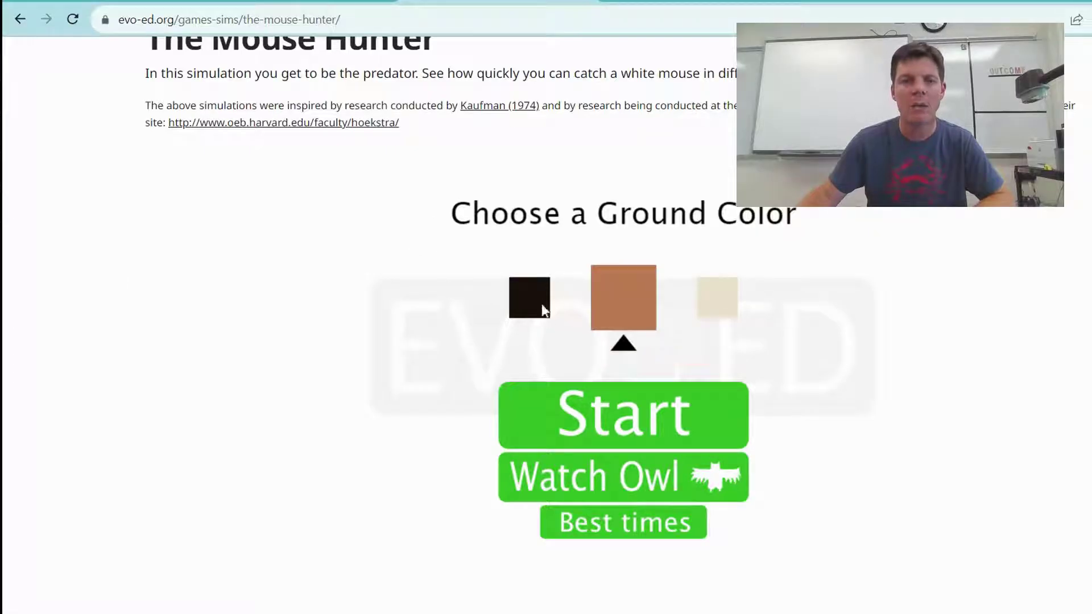
click(542, 307)
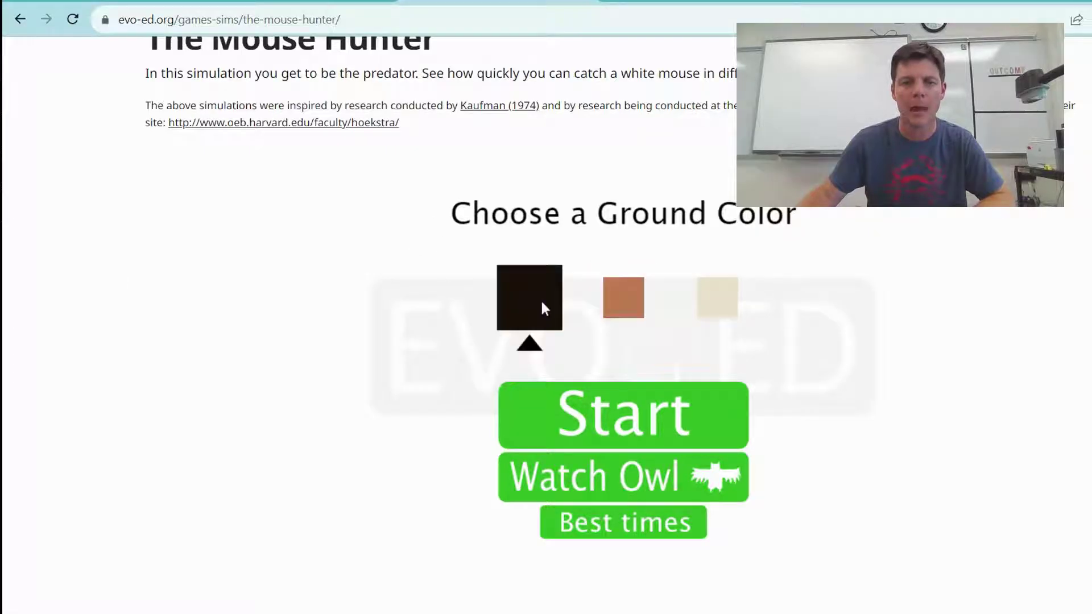
click(629, 423)
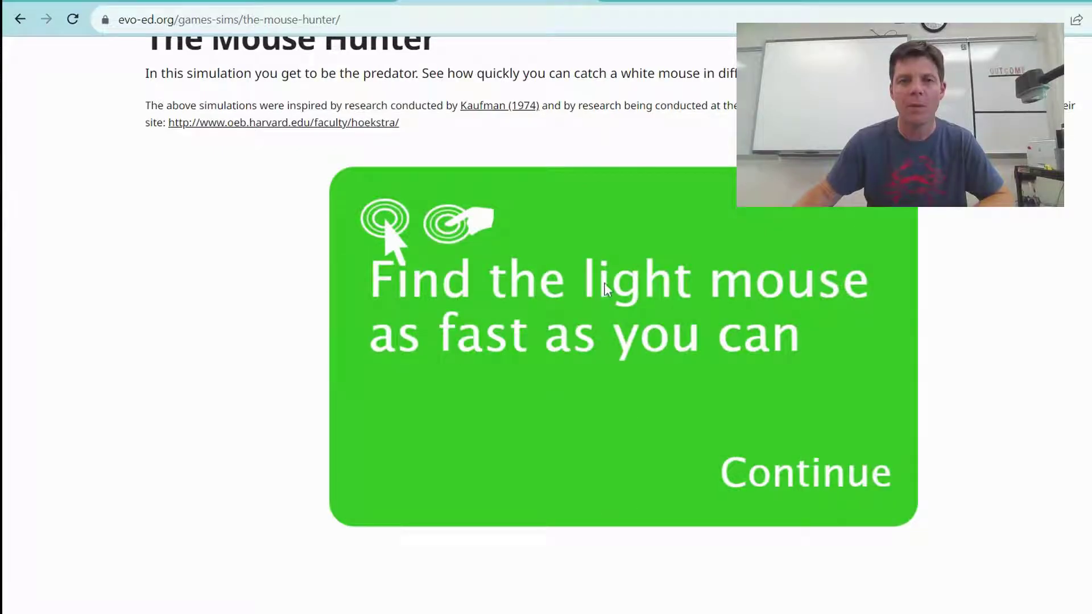
click(835, 478)
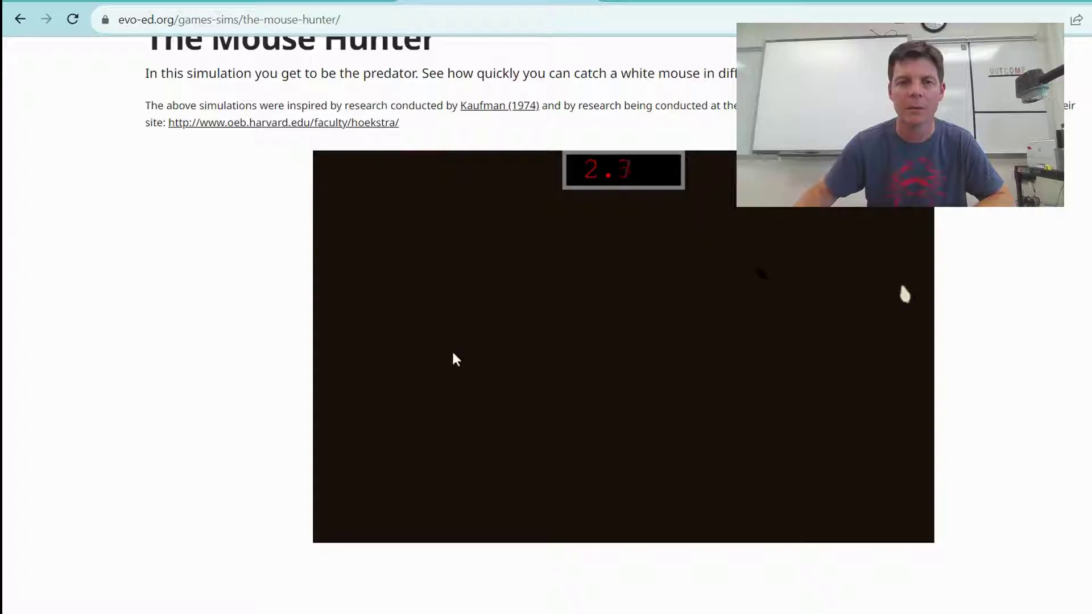
click(903, 490)
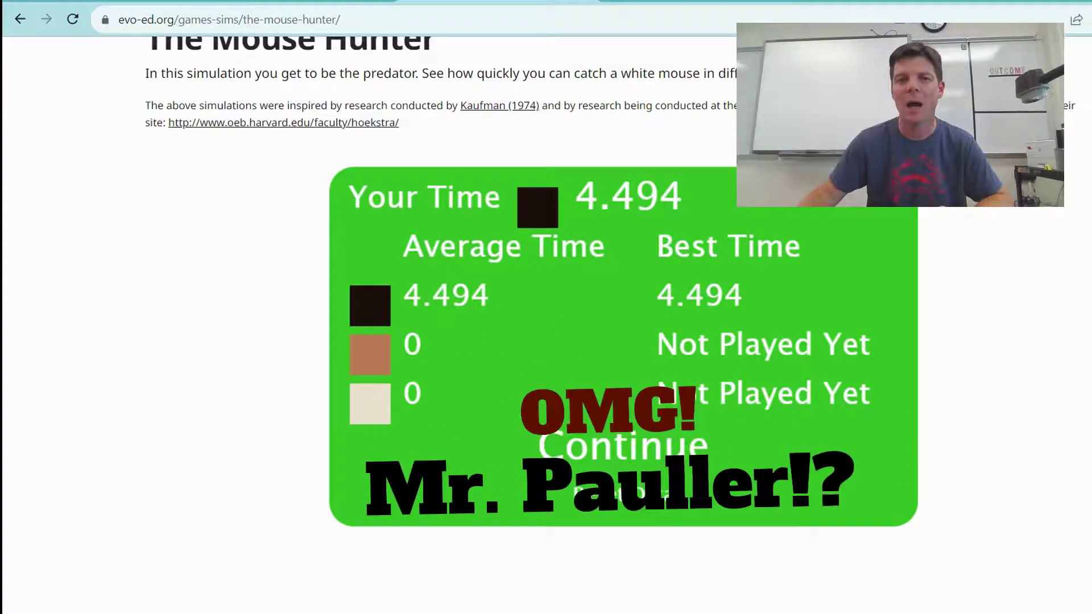
Play a round on brown ground, catching the light mouse in 4.366 seconds.
scroll(1041, 478, up, 2)
scroll(1040, 481, down, 2)
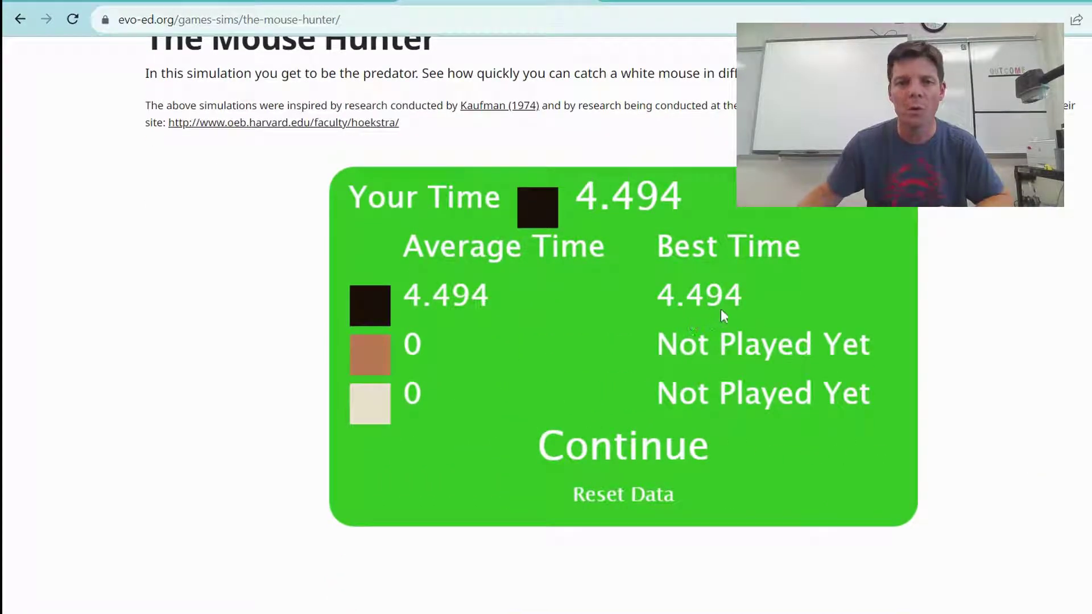
click(623, 445)
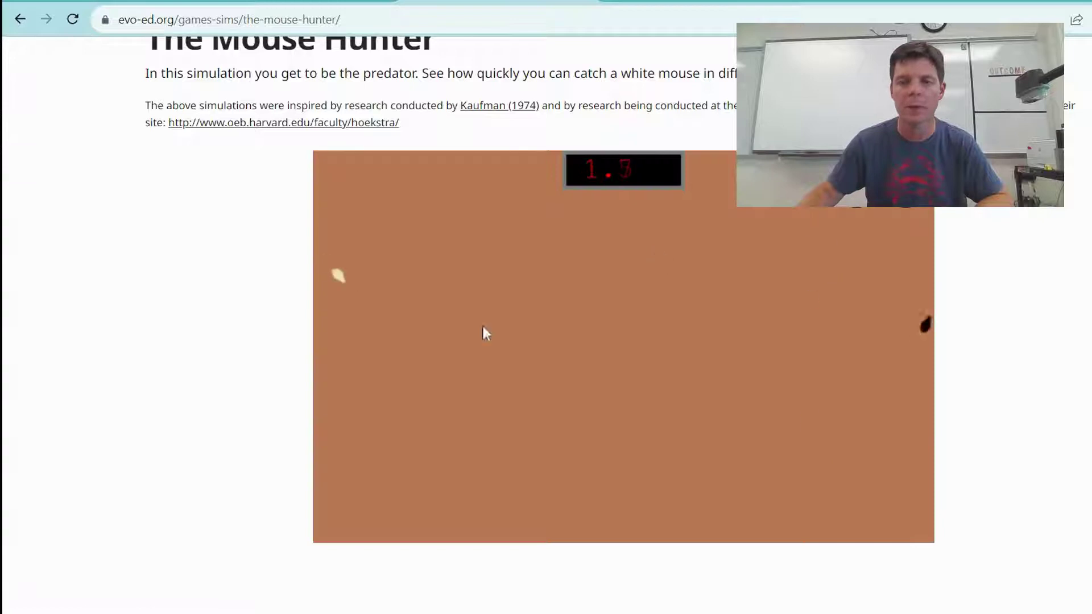
click(344, 460)
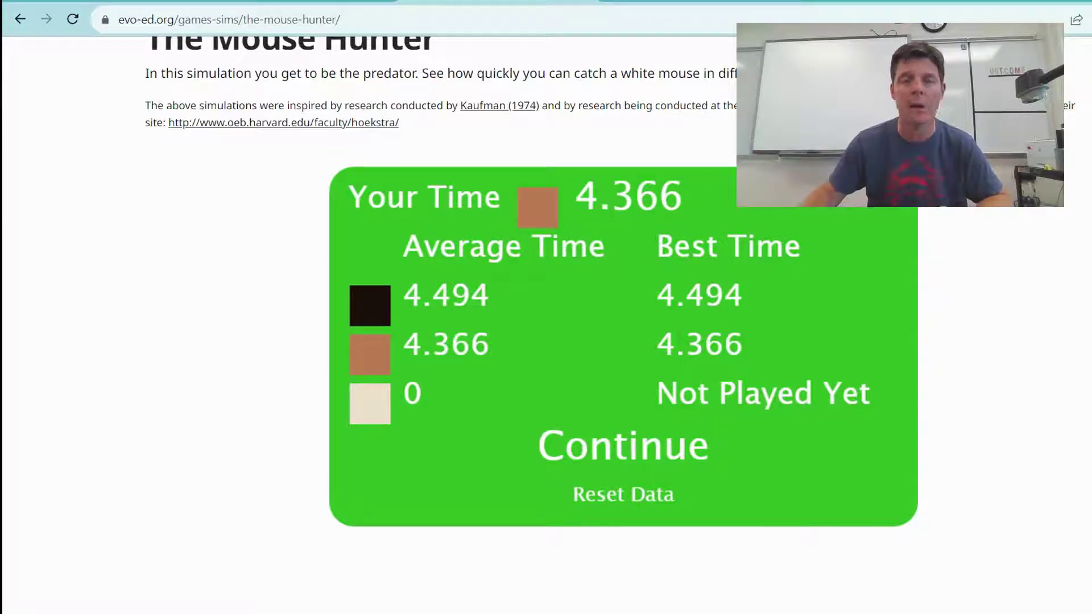
Play a round on light tan ground, catching the mouse in 6.087 seconds.
click(612, 464)
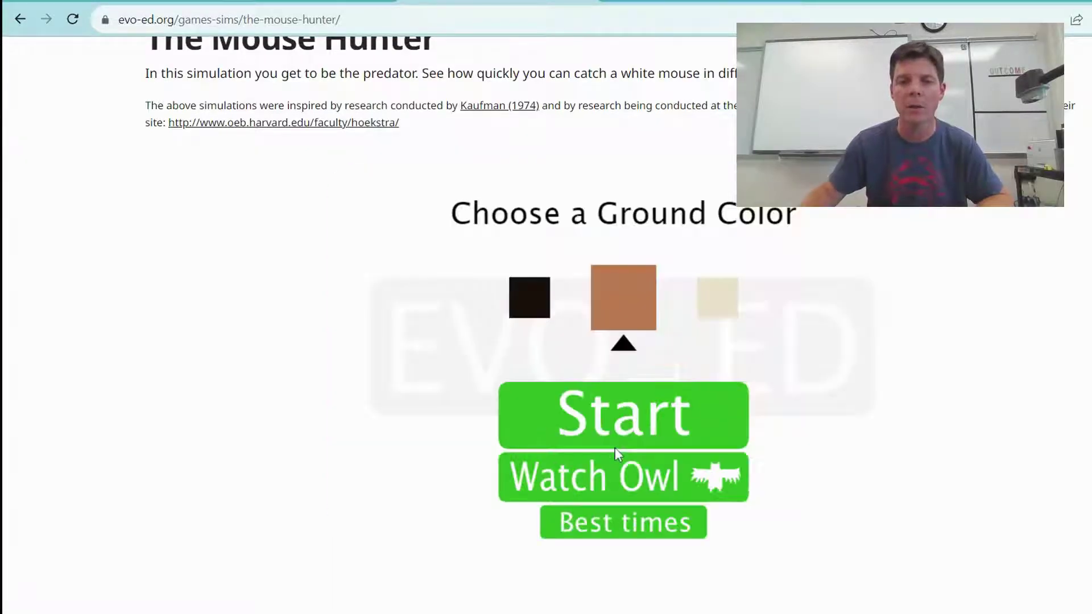
click(720, 302)
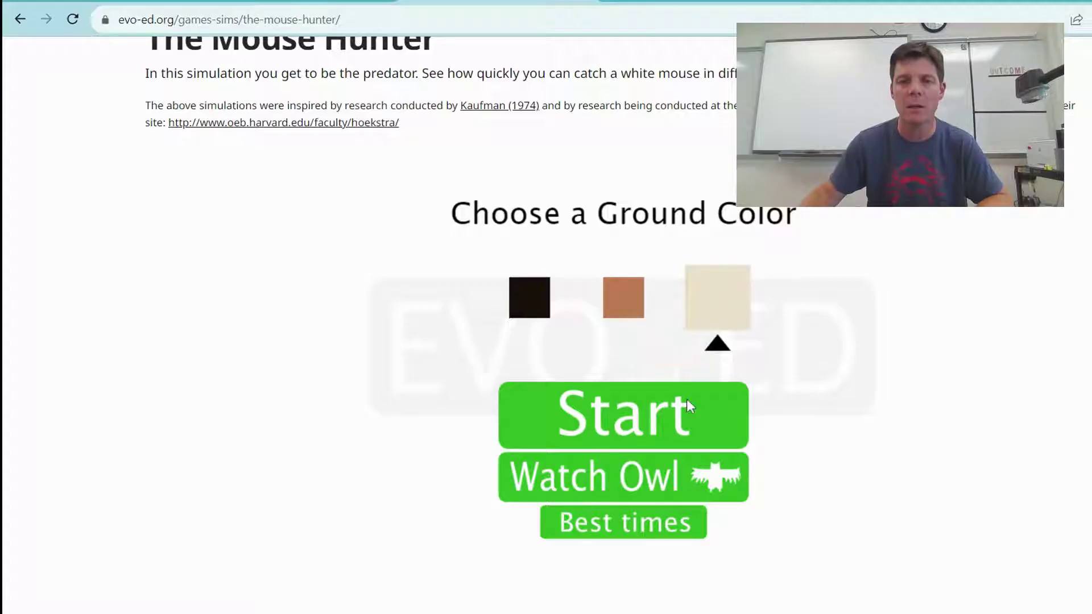
click(687, 406)
click(777, 467)
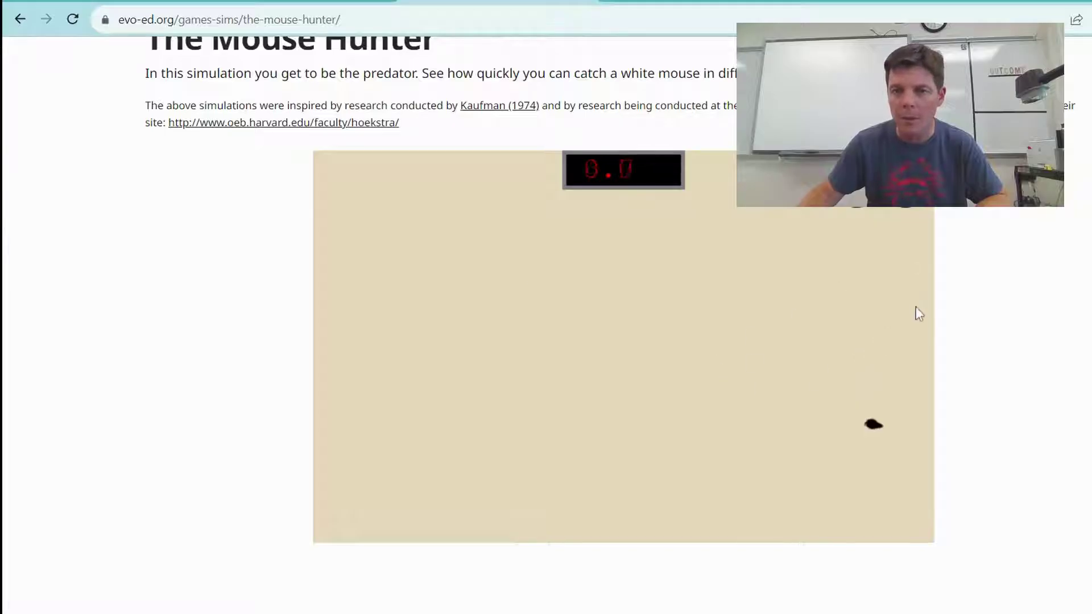
click(767, 402)
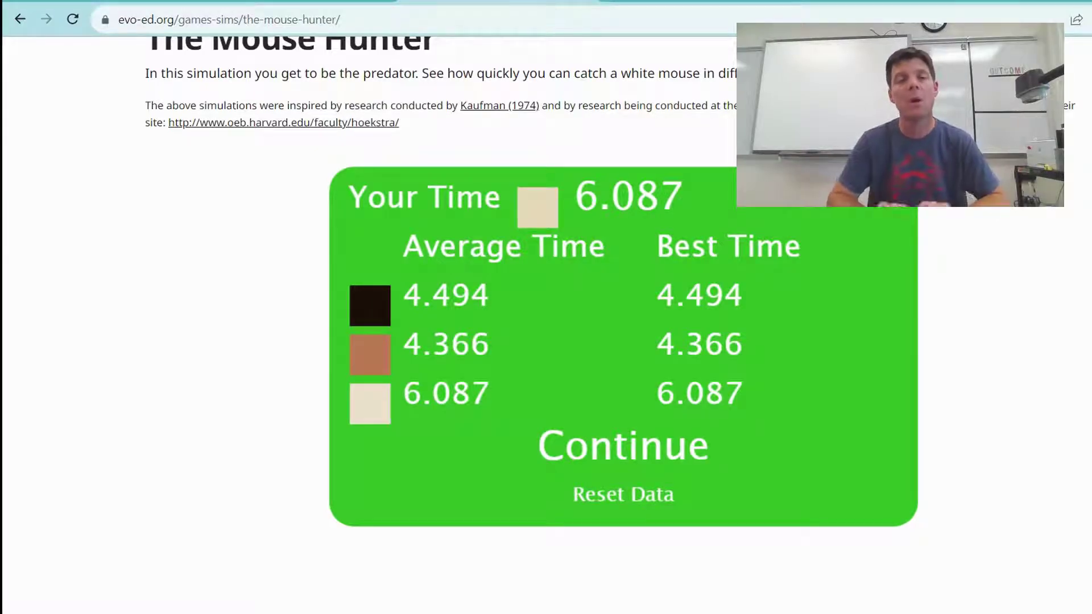
Switch to the Mouse Hunter Data Analysis sheet and review the Black, Brown and Tan time columns.
click(659, 392)
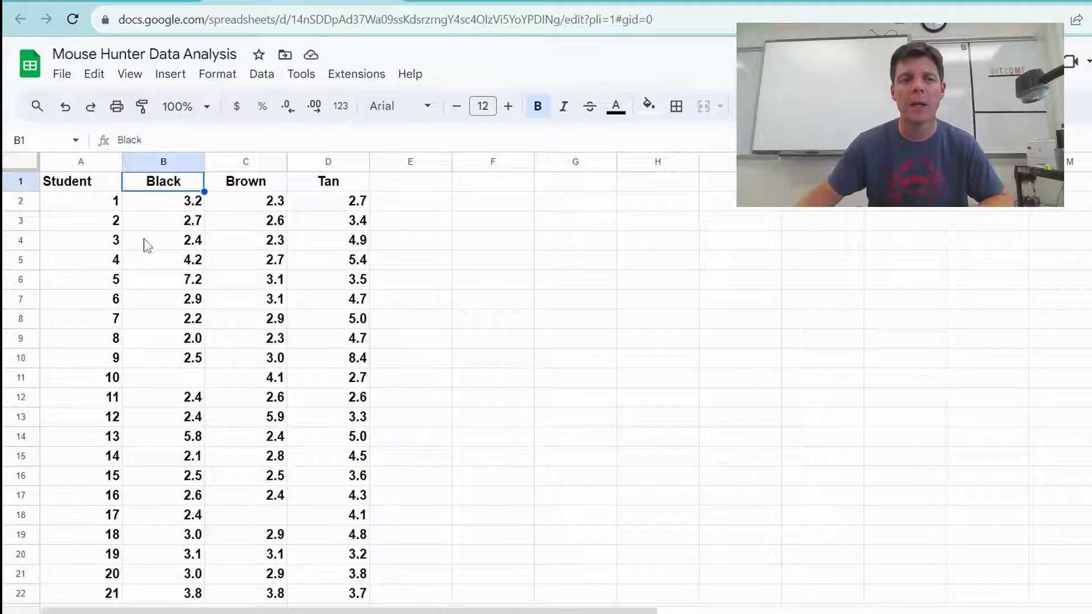
drag(165, 202, 177, 599)
scroll(196, 592, down, 2)
click(196, 515)
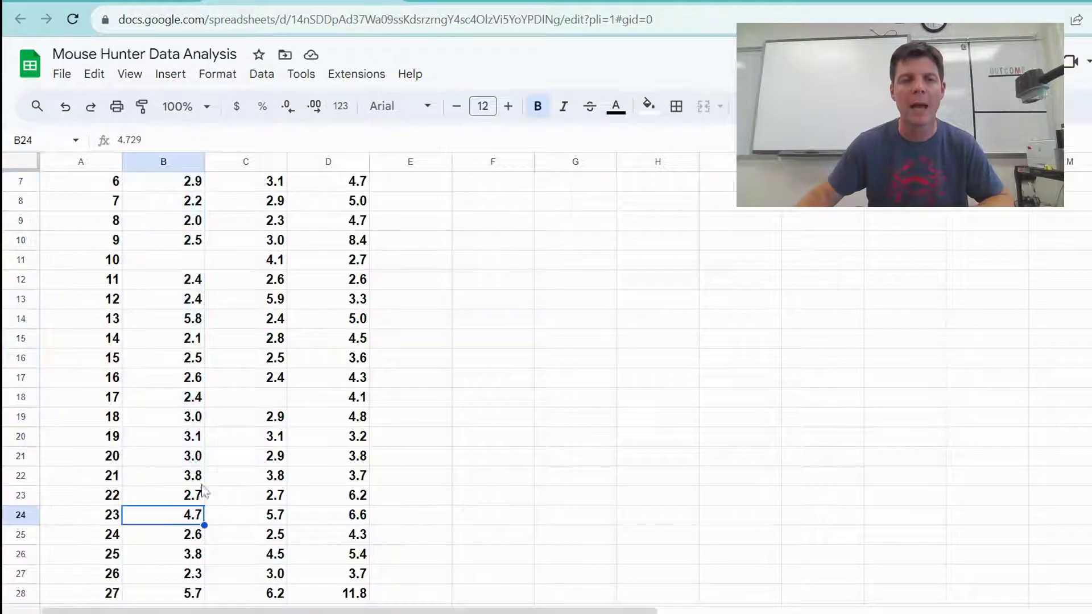
scroll(249, 476, up, 2)
click(256, 188)
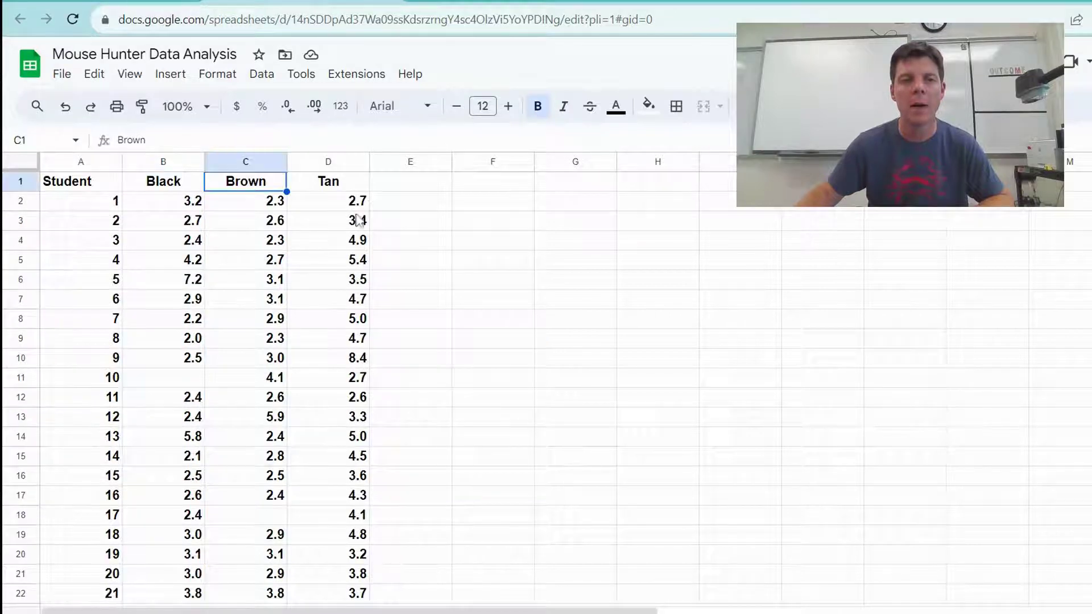
click(340, 189)
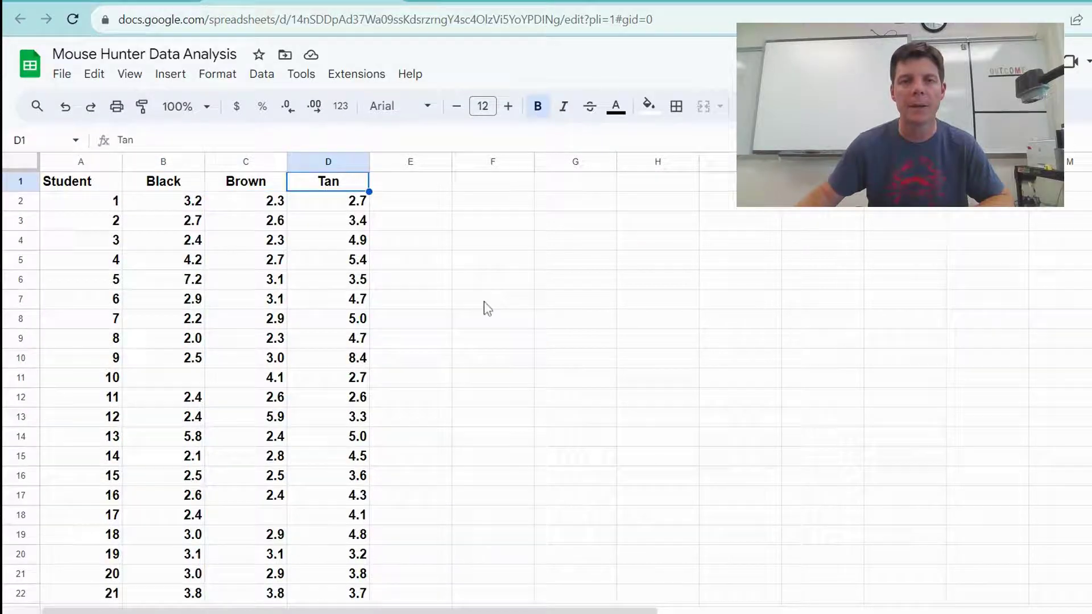
scroll(109, 433, down, 10)
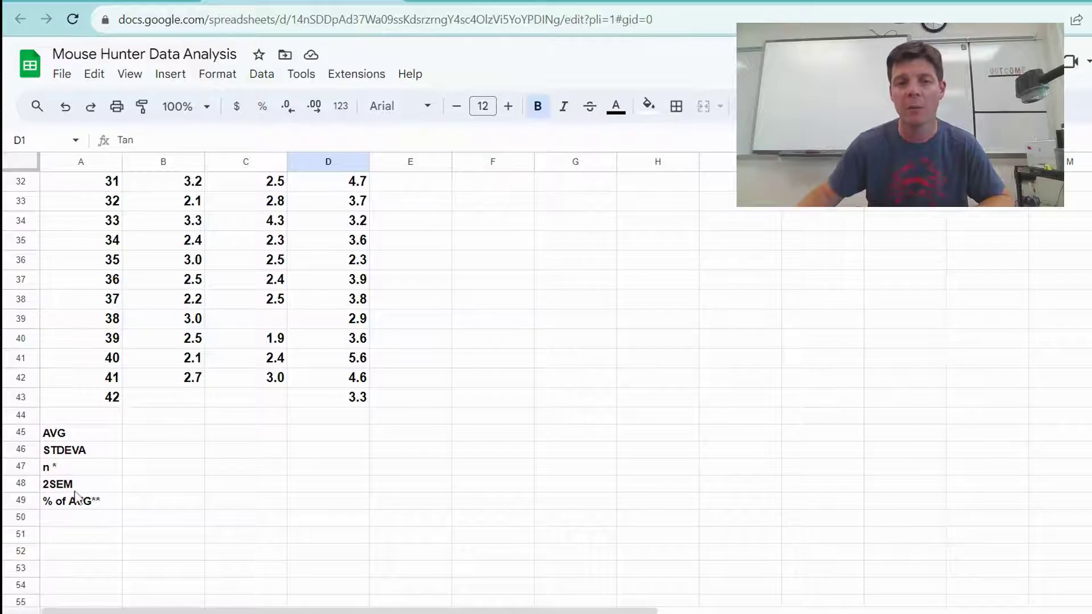
scroll(272, 453, up, 1)
scroll(271, 454, down, 1)
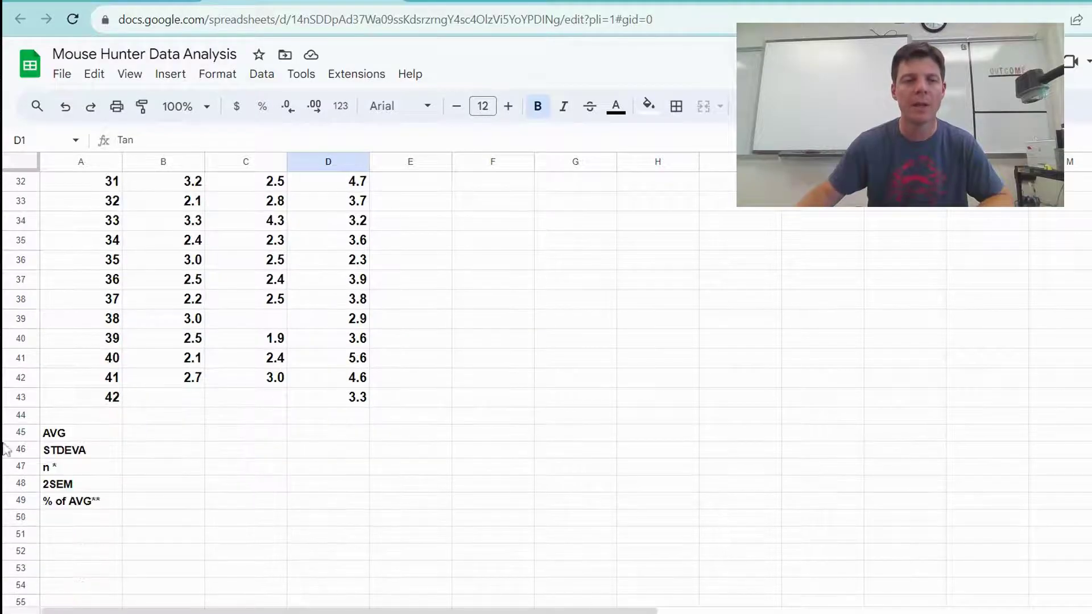
Enter =AVERAGE(B2:B44) in B45 and display it to one decimal as 3.0.
click(167, 438)
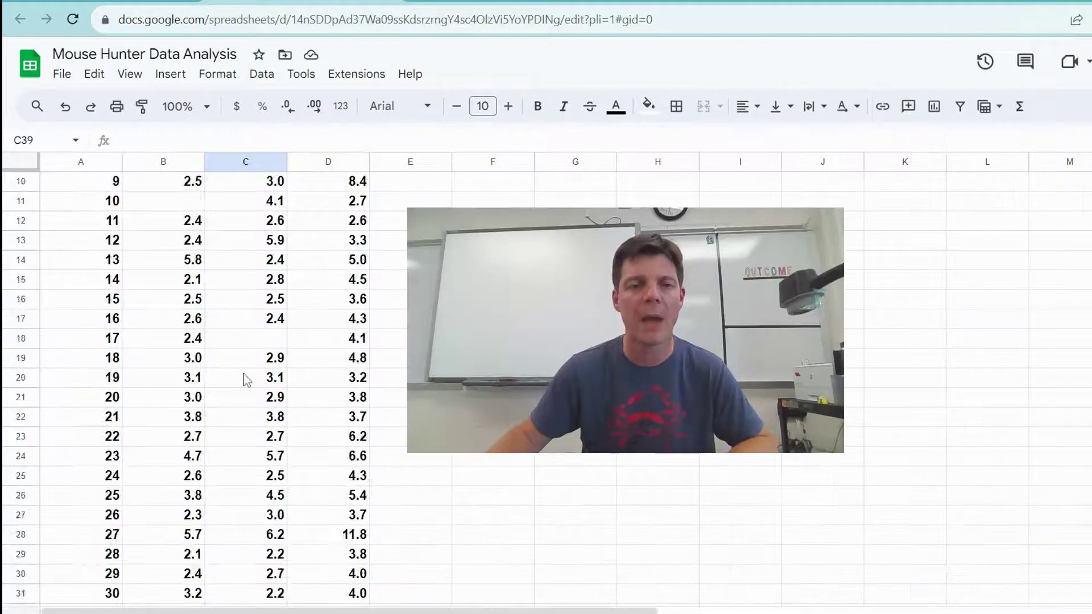
scroll(244, 378, down, 6)
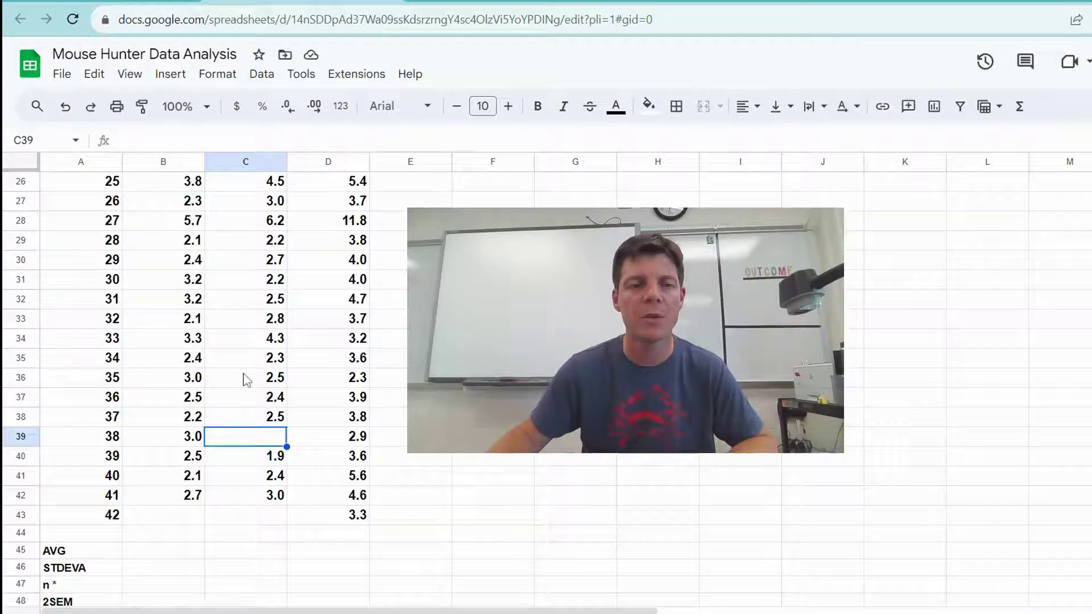
click(157, 494)
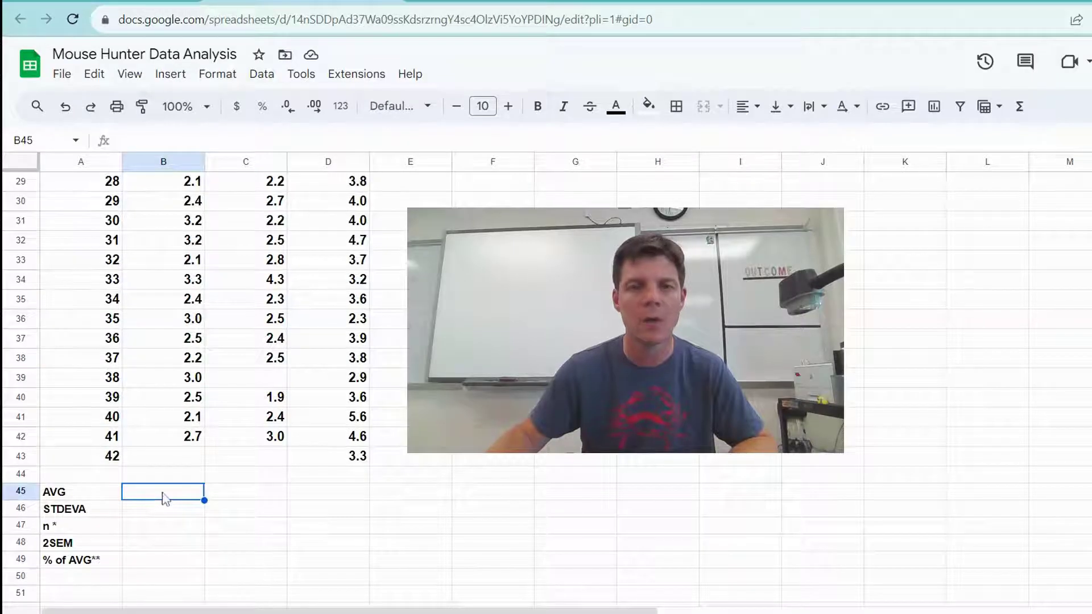
click(1022, 108)
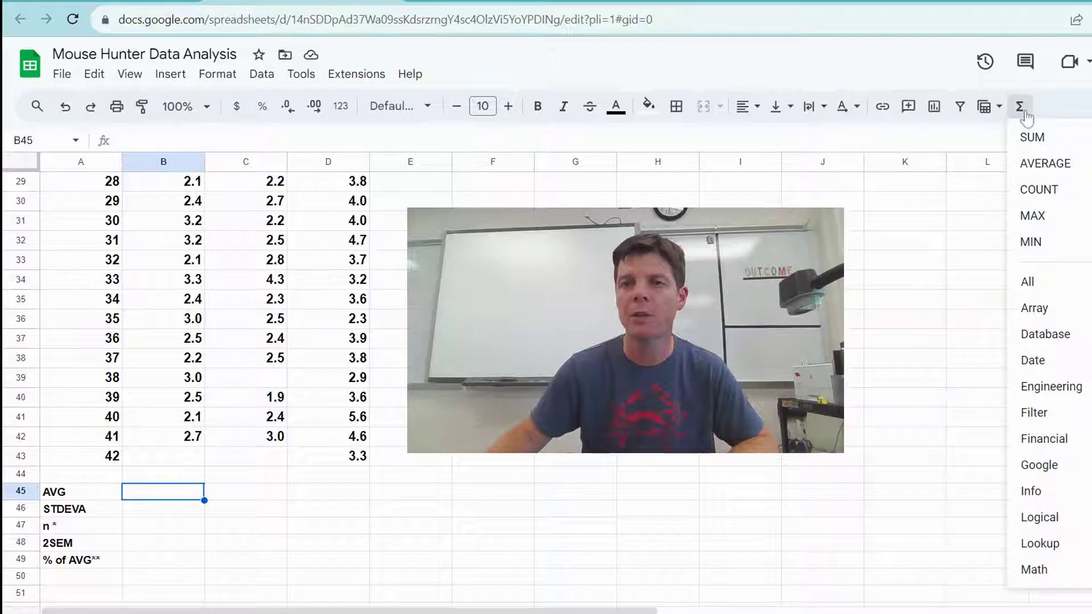
click(1039, 166)
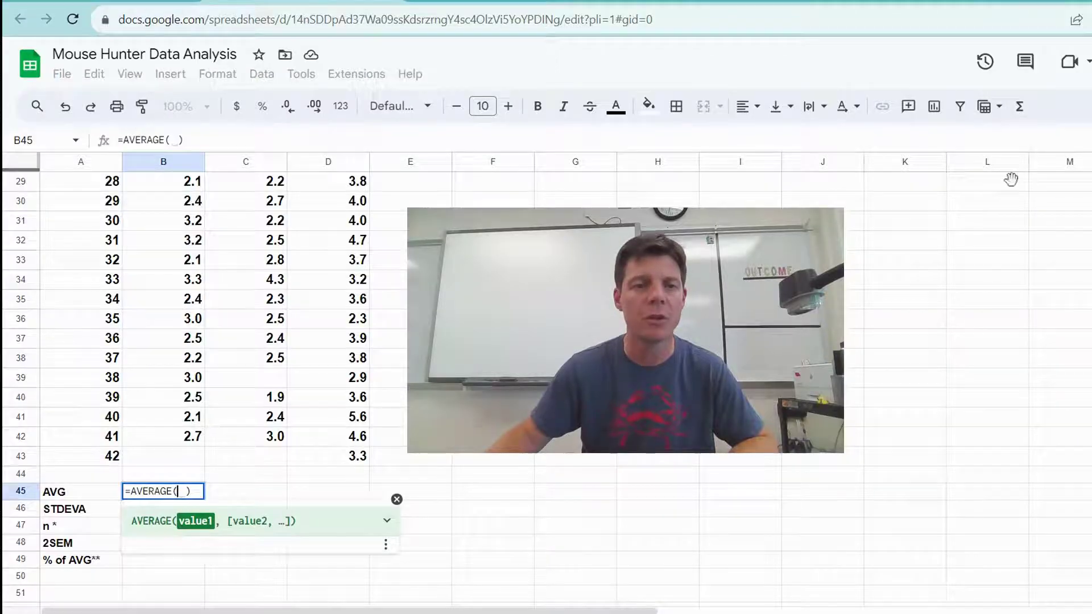
scroll(393, 357, up, 10)
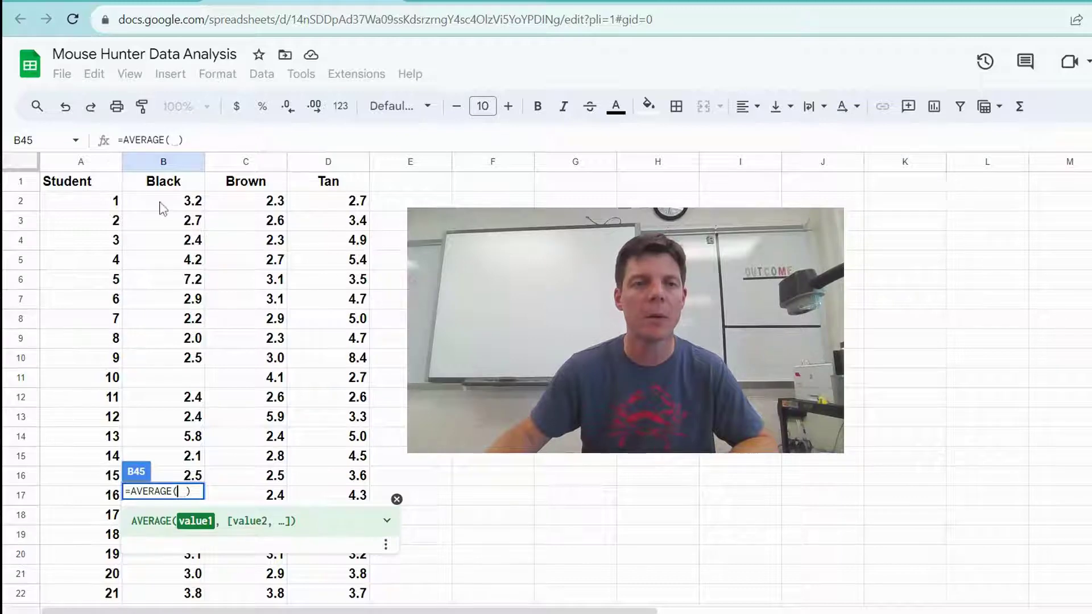
drag(164, 205, 202, 428)
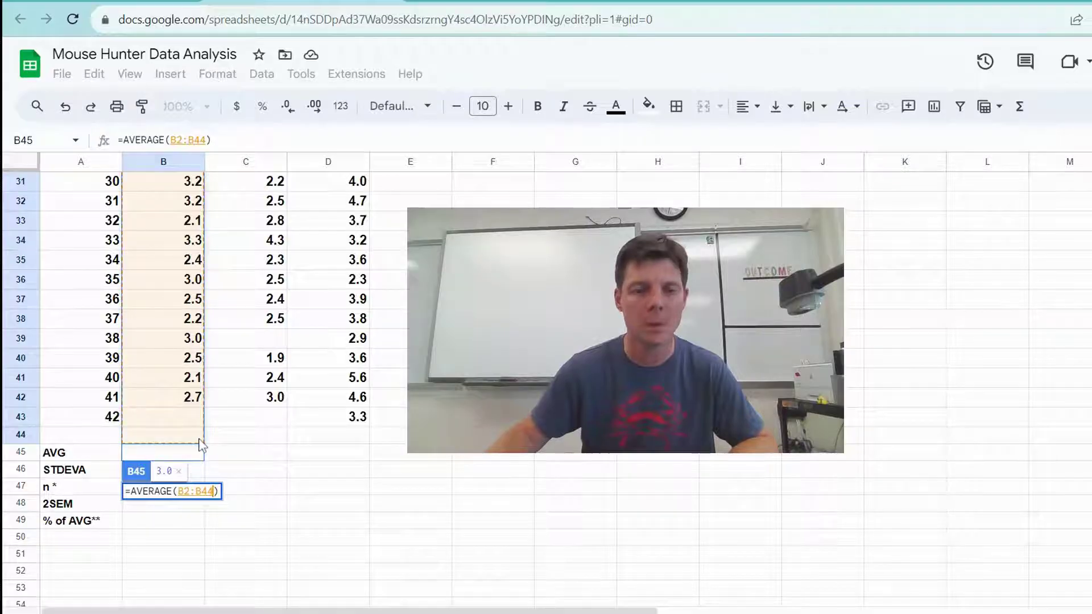
key(Return)
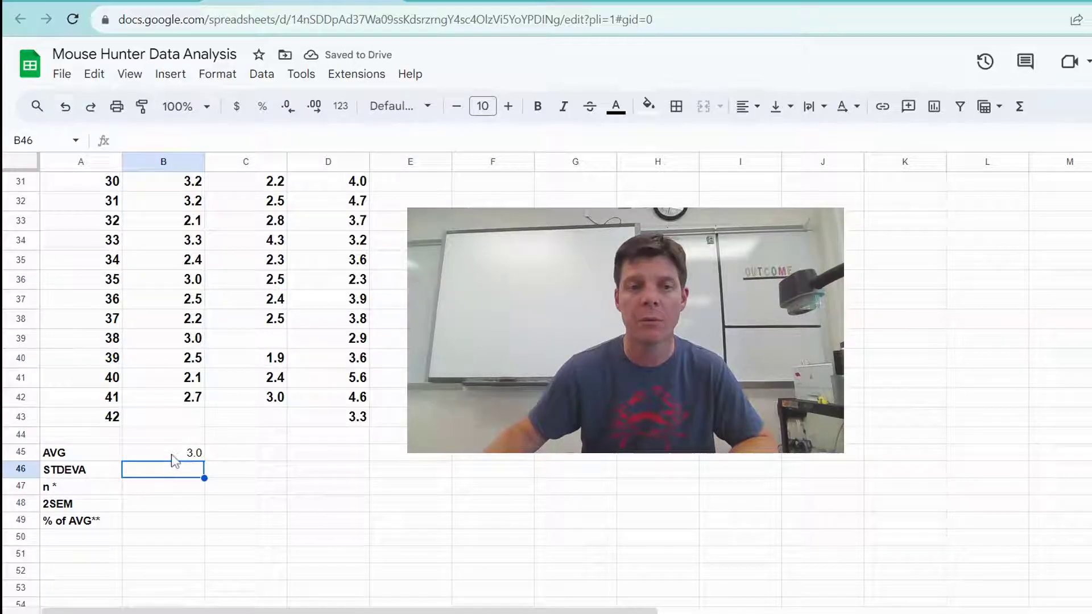
click(172, 455)
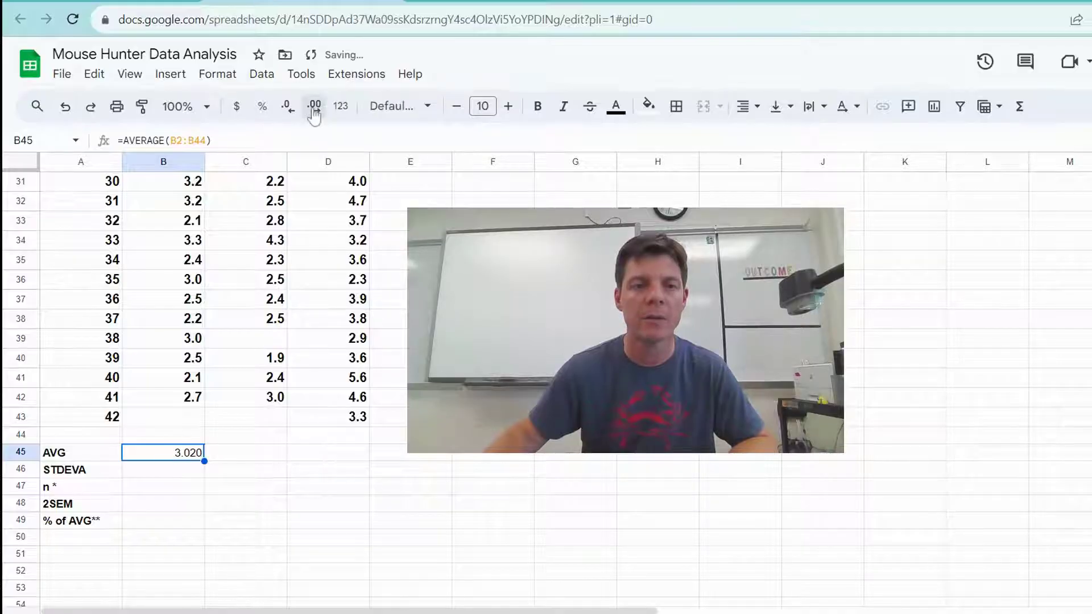
click(287, 109)
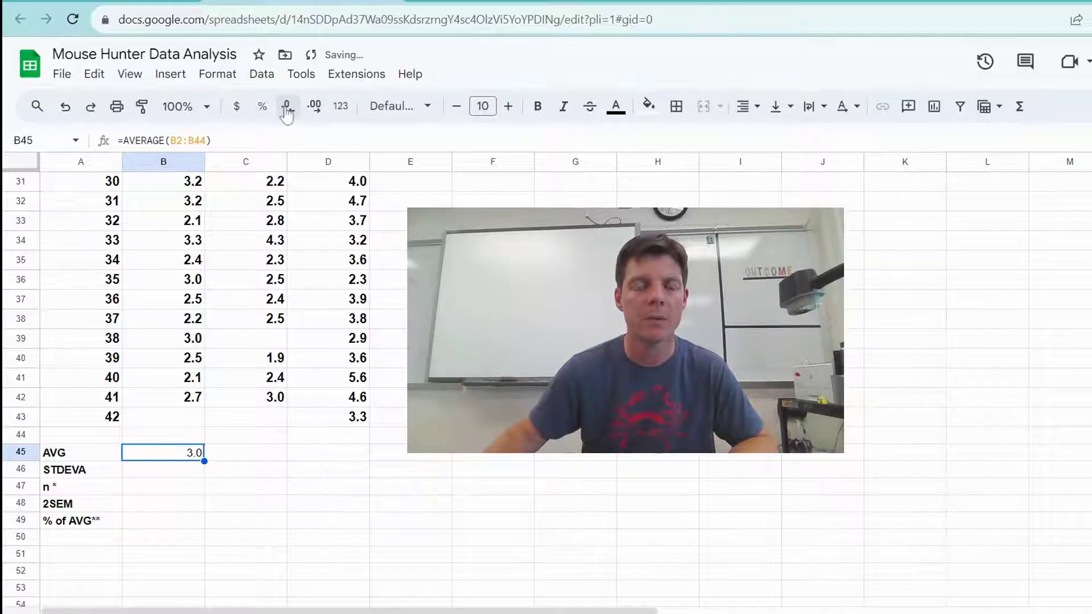
Average the Brown column times in C45, giving 3.0.
click(245, 452)
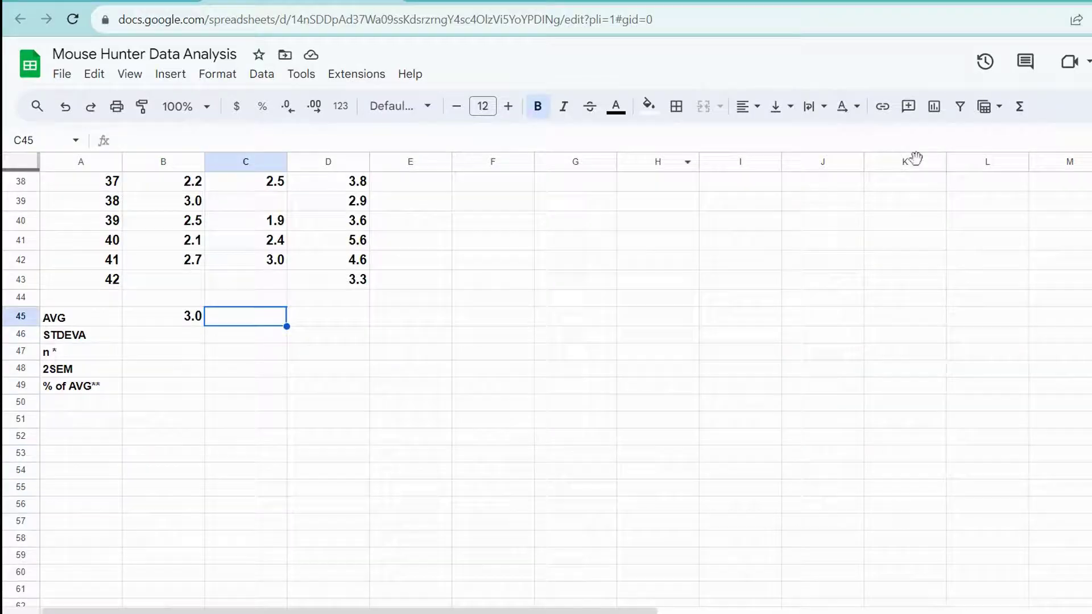
click(1019, 106)
click(1044, 163)
scroll(273, 227, up, 10)
click(249, 205)
drag(249, 210, 251, 419)
key(Return)
click(551, 337)
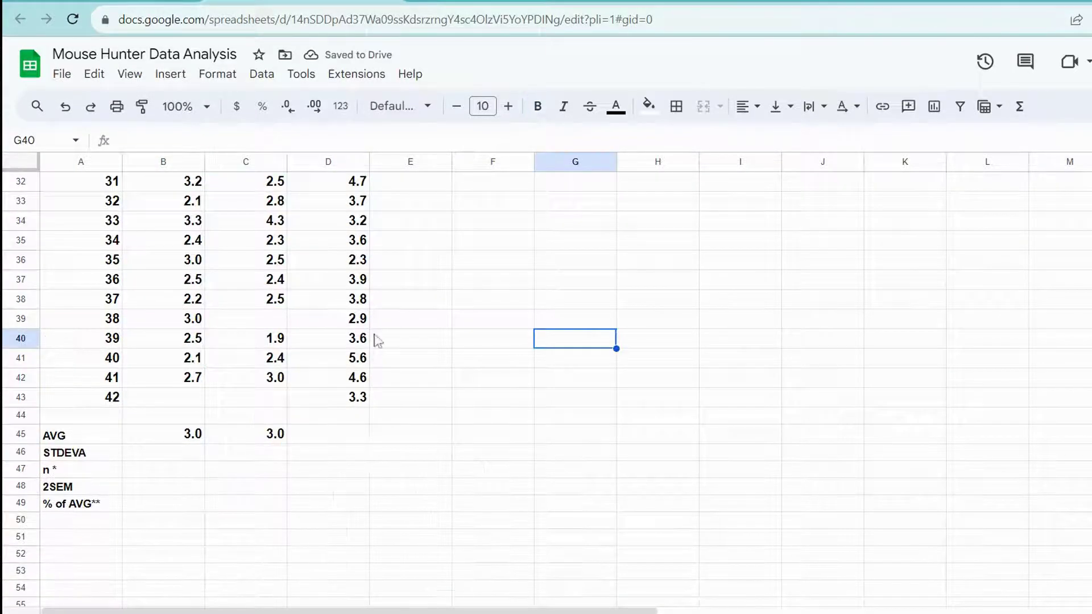
scroll(395, 409, up, 1)
Average the Tan times in D45 with =AVERAGE(D2:D44), giving 4.4.
click(335, 501)
click(1019, 107)
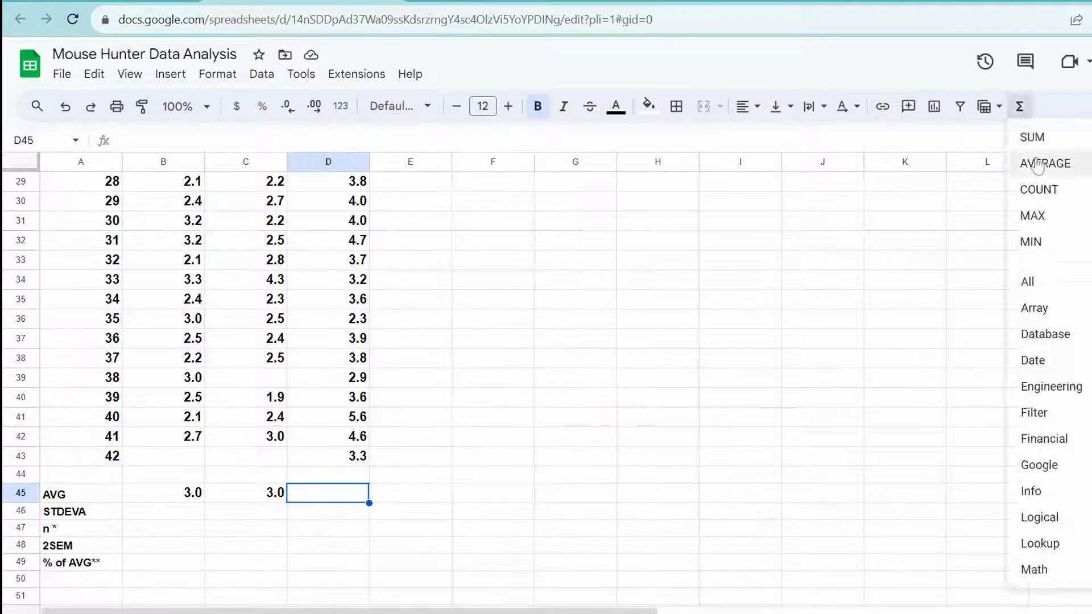
click(1043, 162)
scroll(341, 341, up, 10)
drag(328, 197, 342, 349)
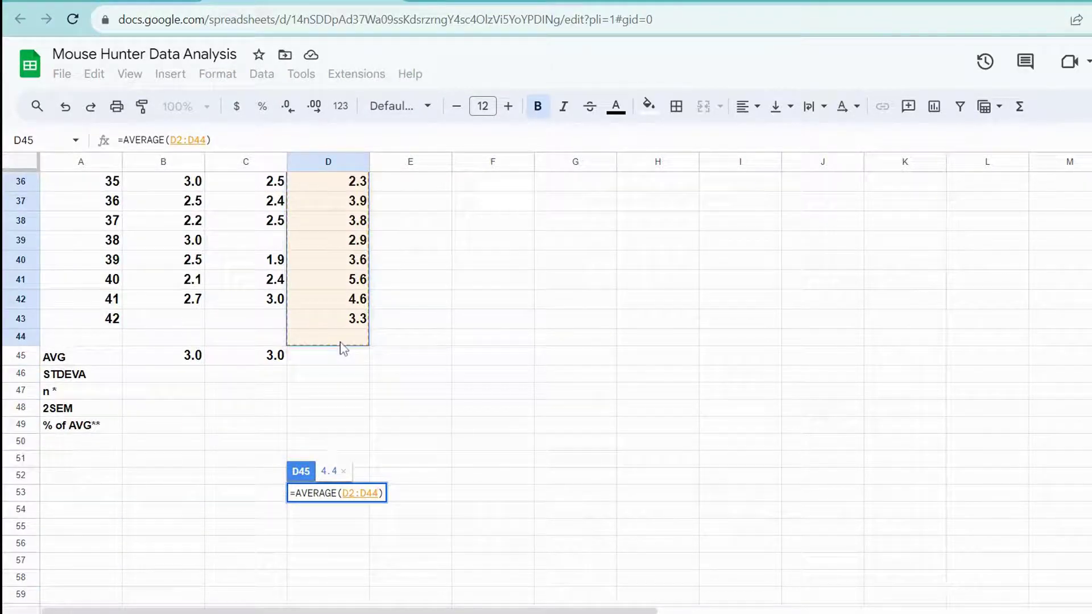
key(Return)
Review the three AVG formulas and the Black, Brown and Tan column headings.
click(175, 362)
click(234, 363)
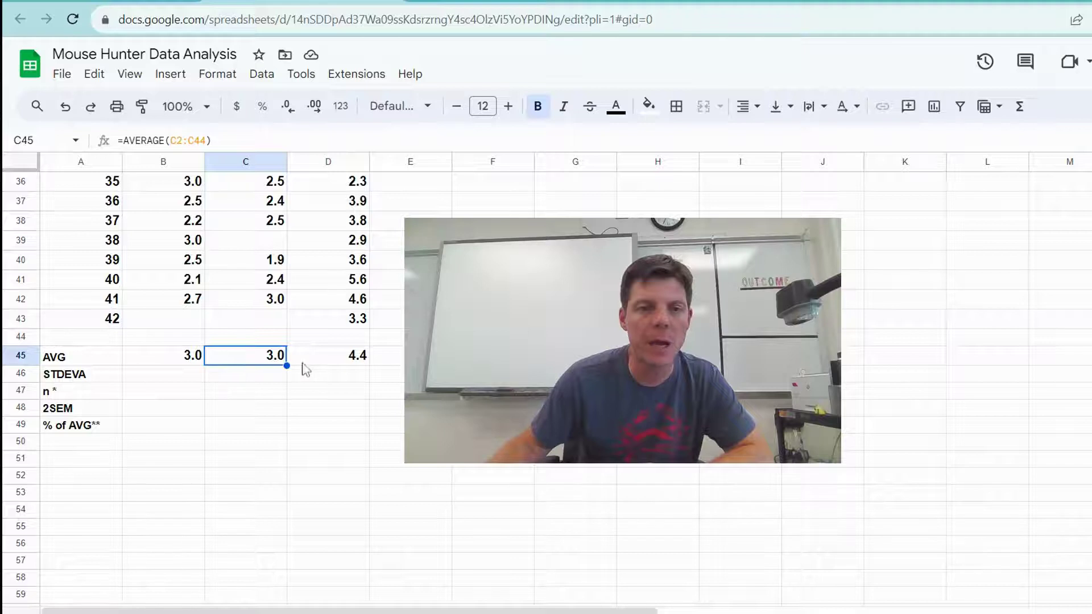
click(327, 366)
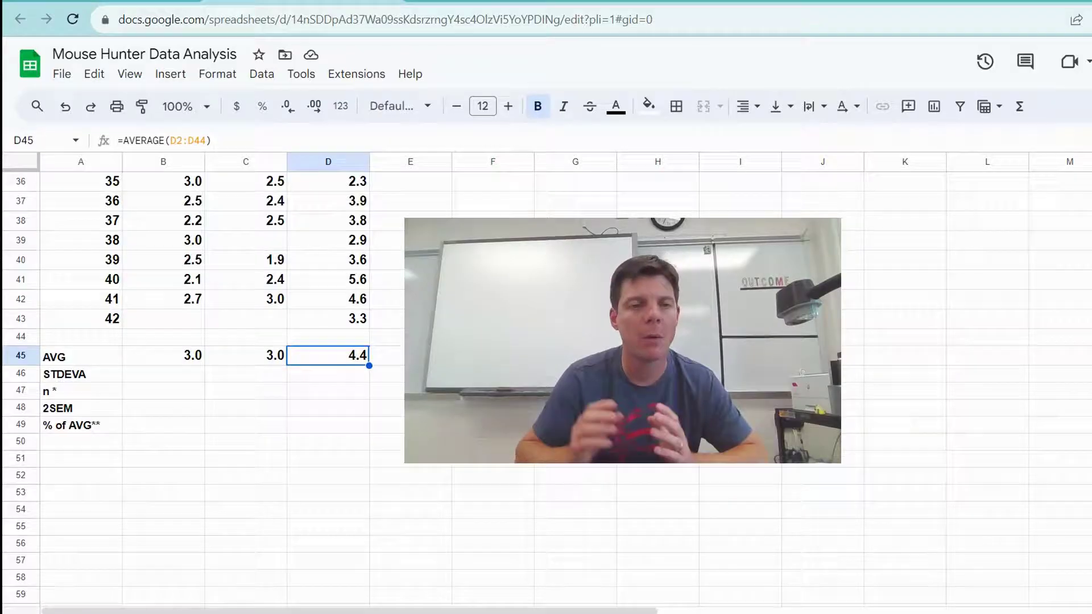
scroll(183, 364, up, 8)
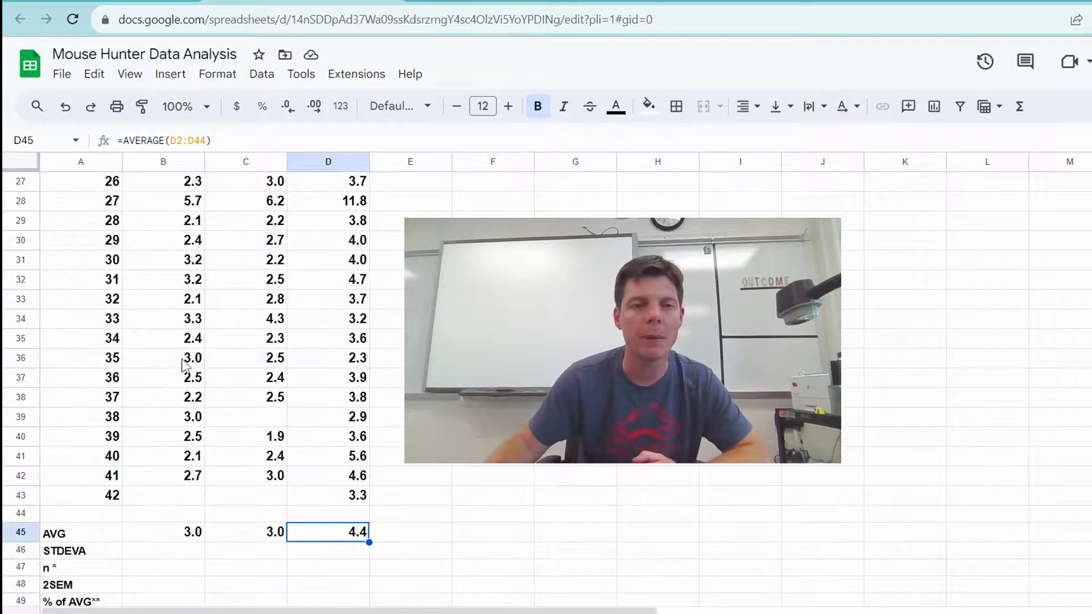
scroll(184, 366, up, 4)
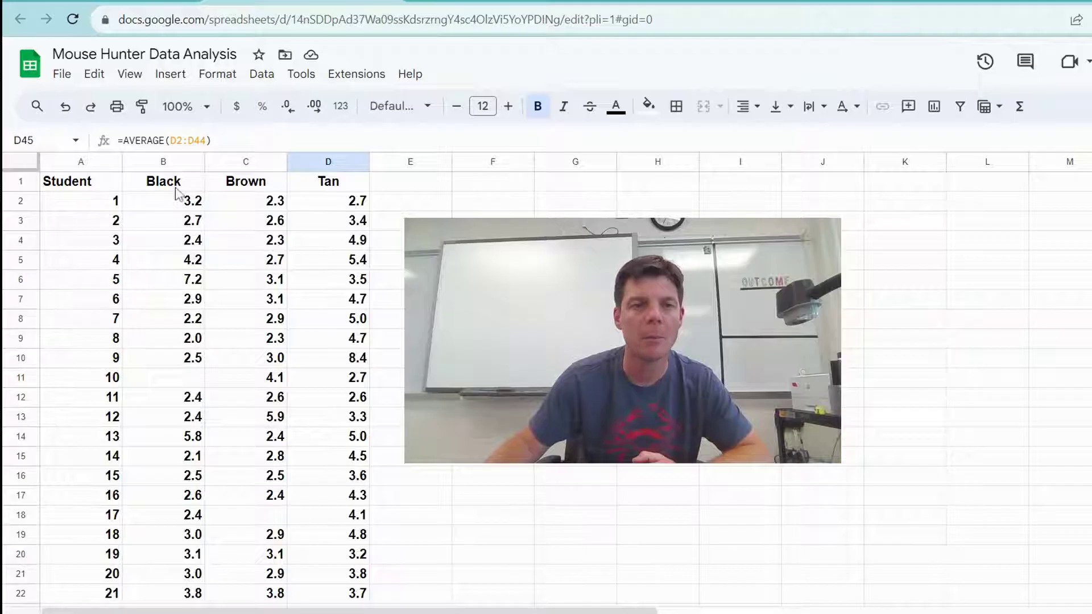
click(176, 191)
click(253, 193)
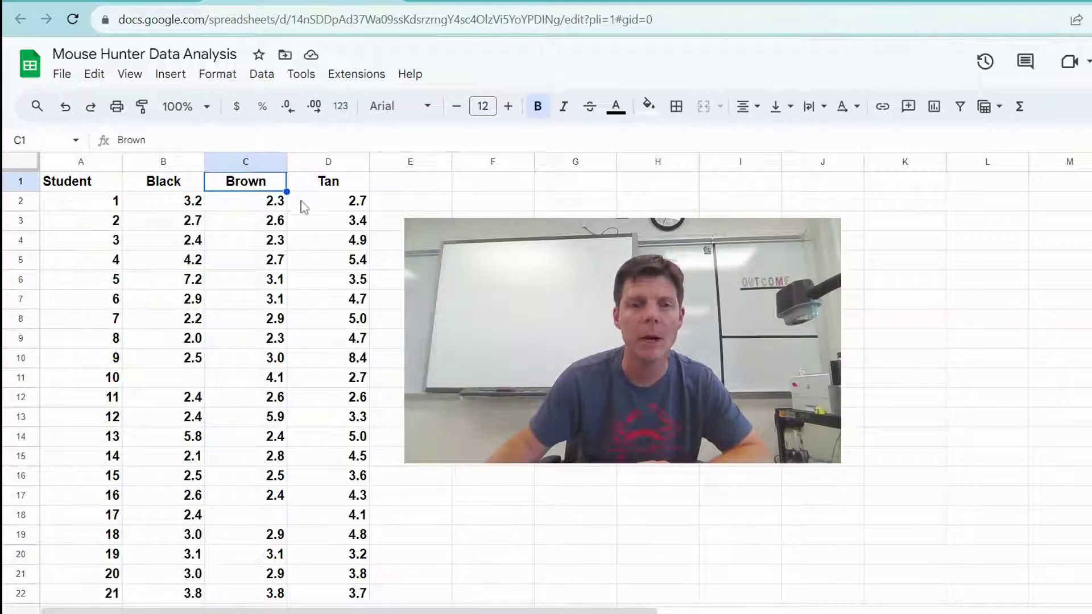
click(317, 189)
scroll(313, 256, down, 11)
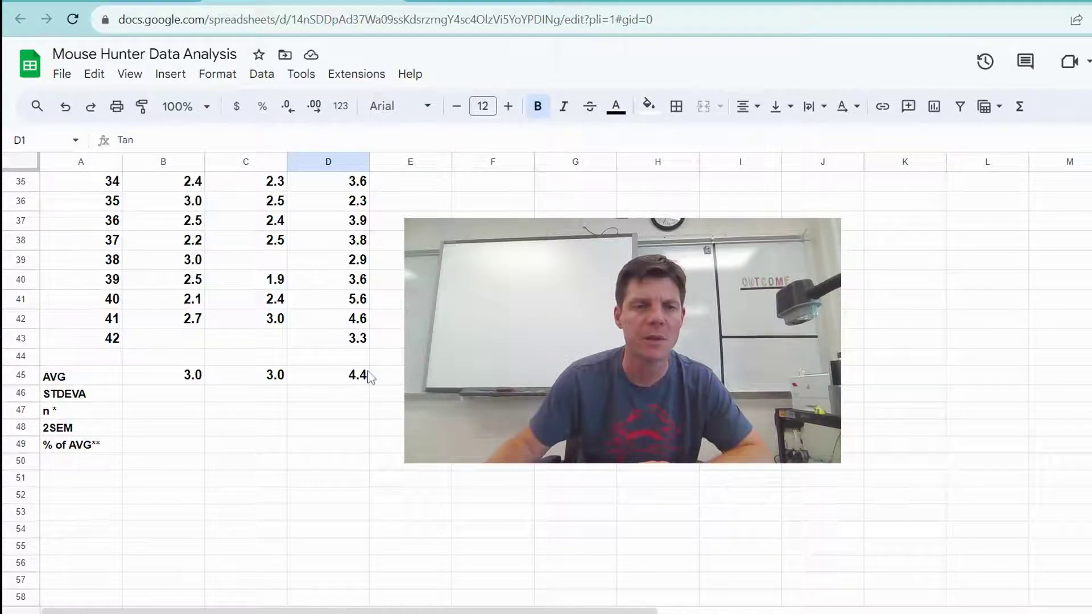
scroll(341, 296, up, 11)
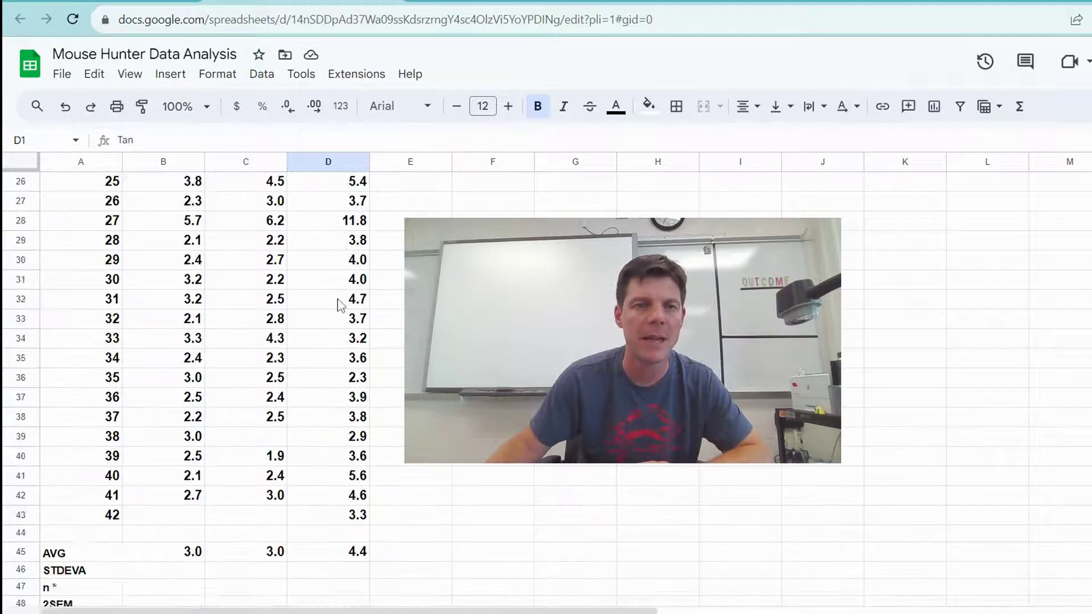
scroll(339, 306, down, 10)
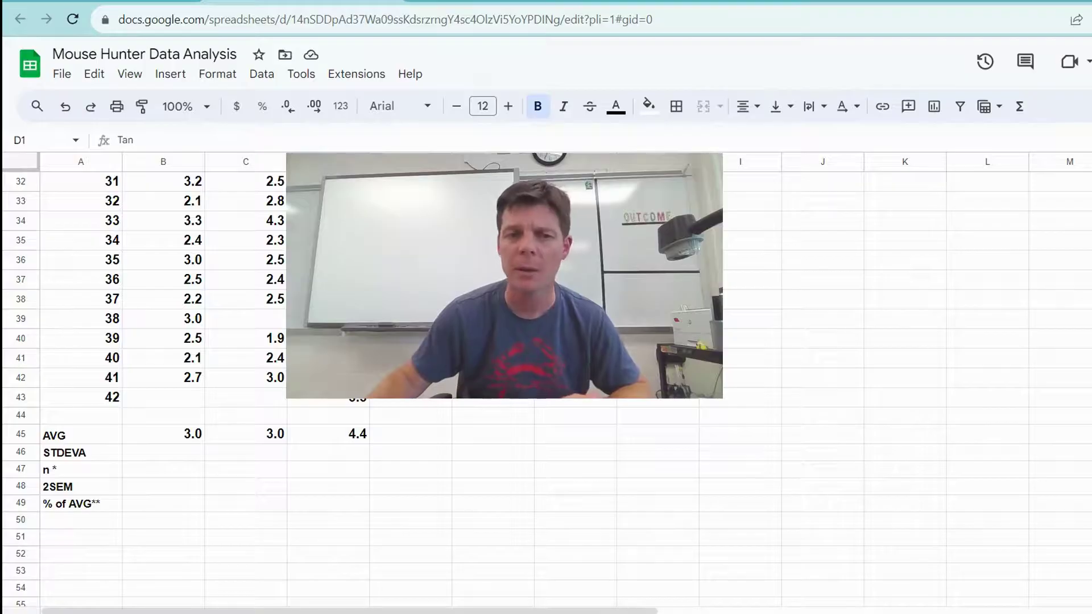
Start a STDEVA formula in B46 from the Statistical functions list.
click(165, 457)
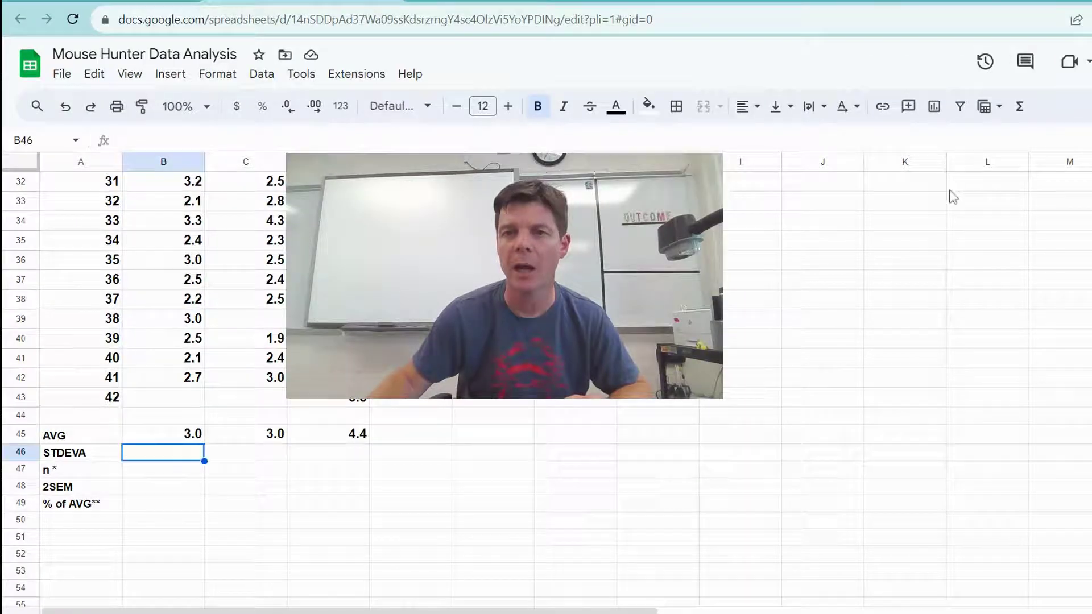
click(1022, 114)
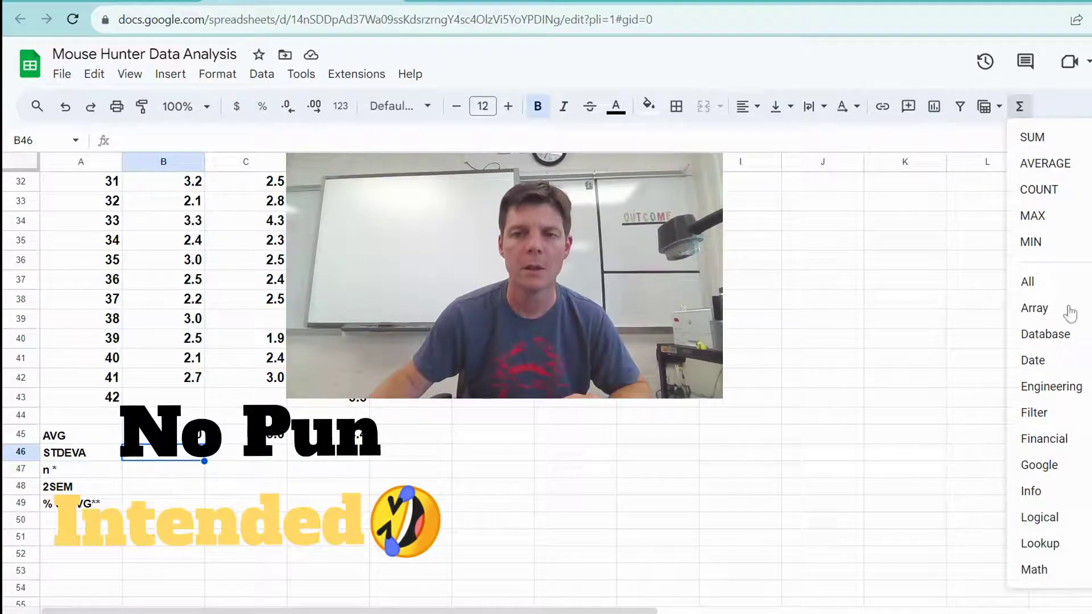
scroll(1059, 318, down, 3)
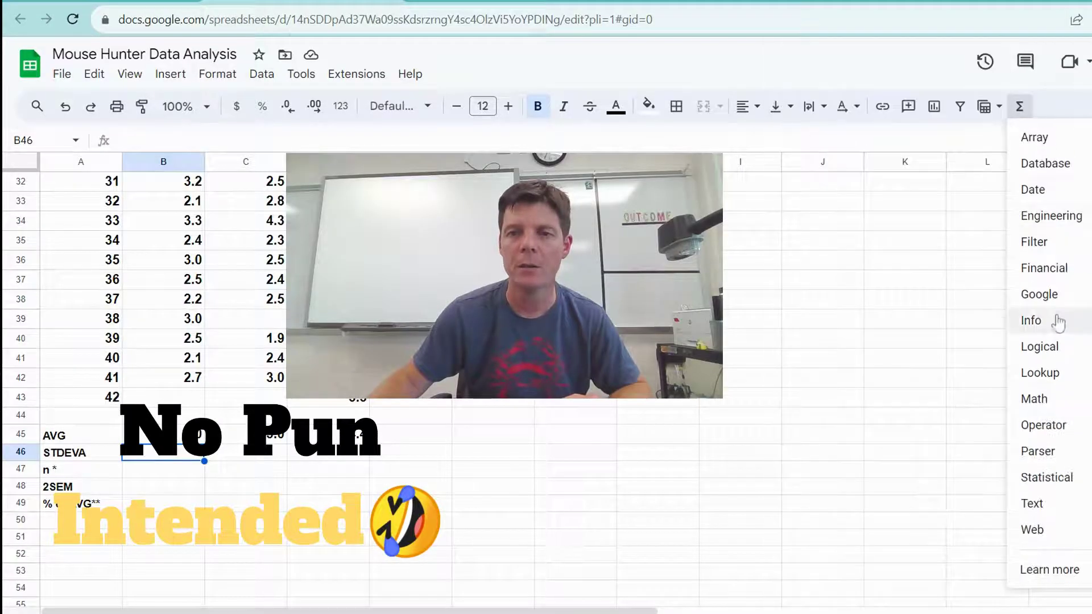
mouse_move(1075, 484)
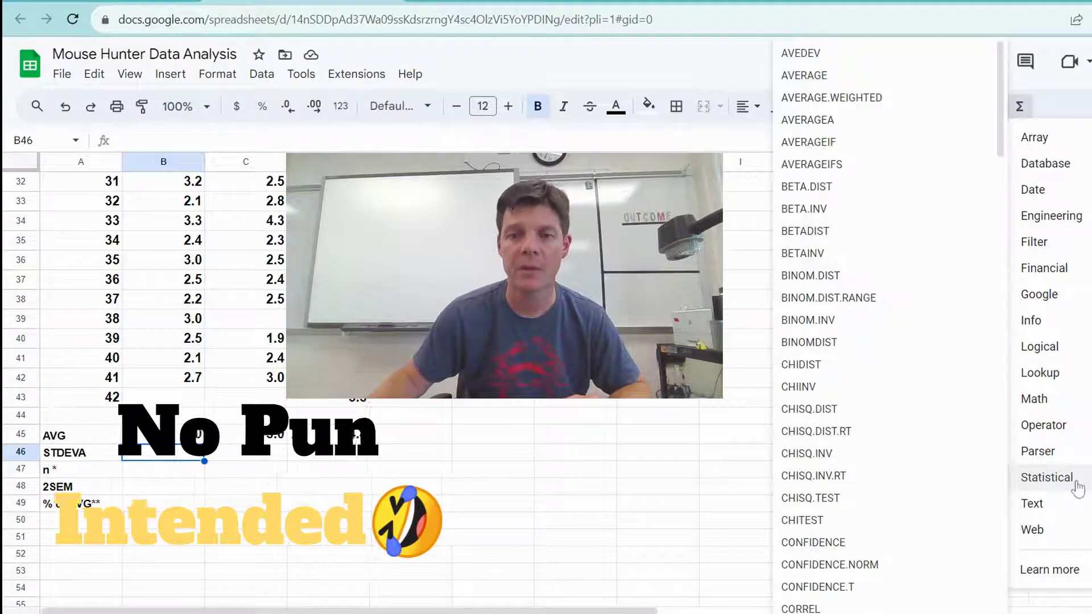
scroll(922, 478, down, 15)
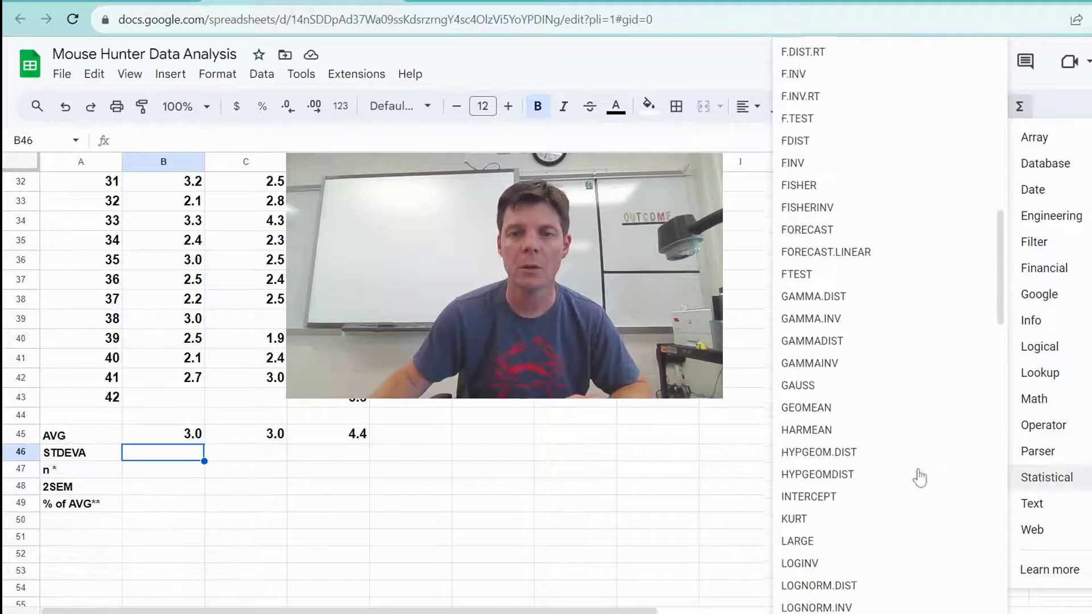
scroll(920, 478, down, 18)
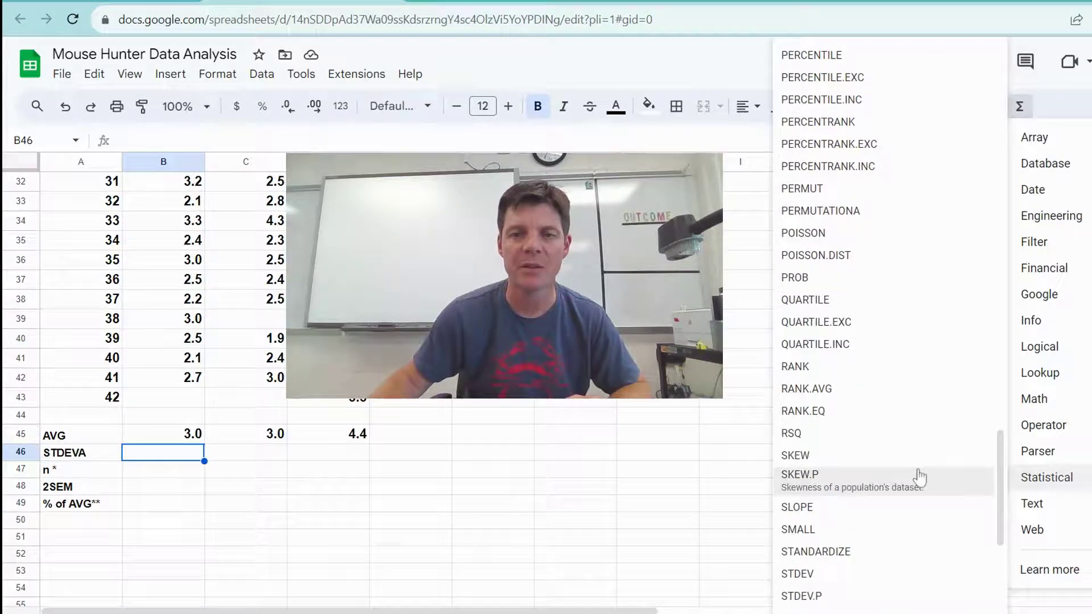
scroll(920, 478, down, 4)
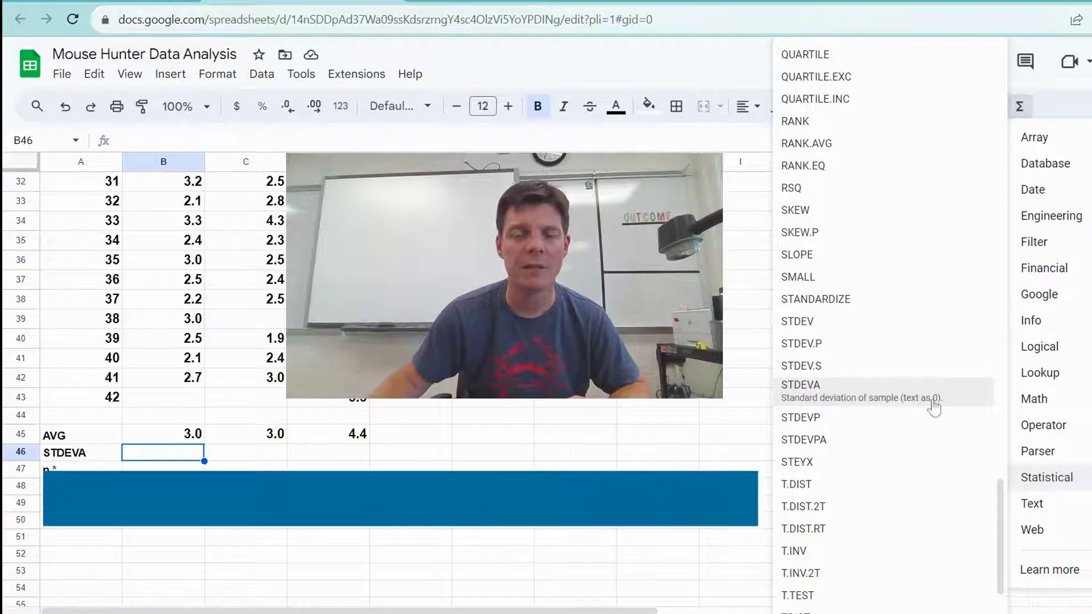
click(862, 401)
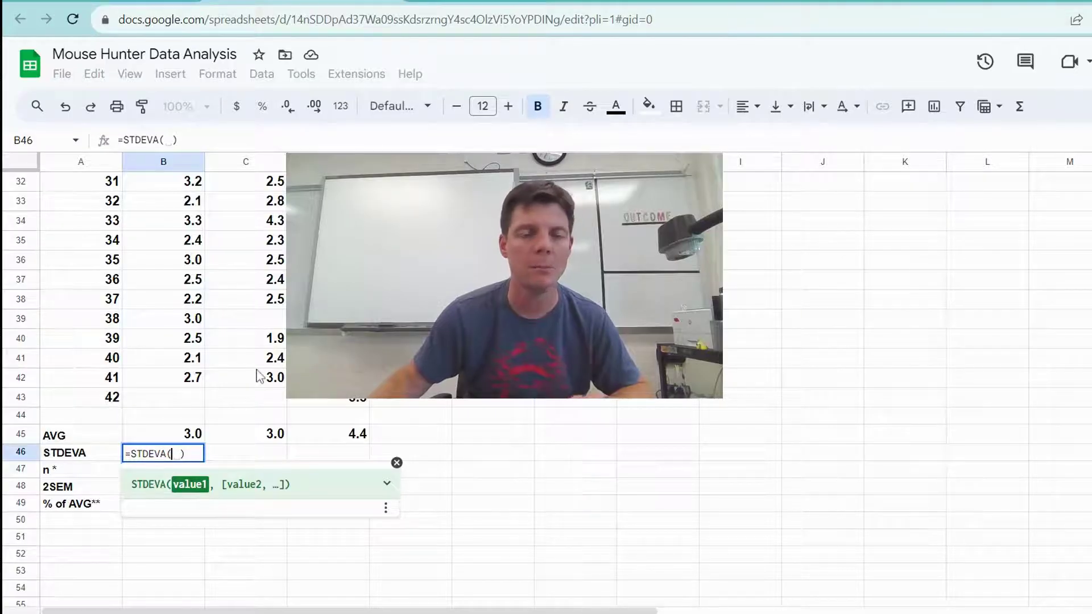
Give B46's STDEVA the range B2:B44, showing 1.1.
scroll(259, 377, up, 10)
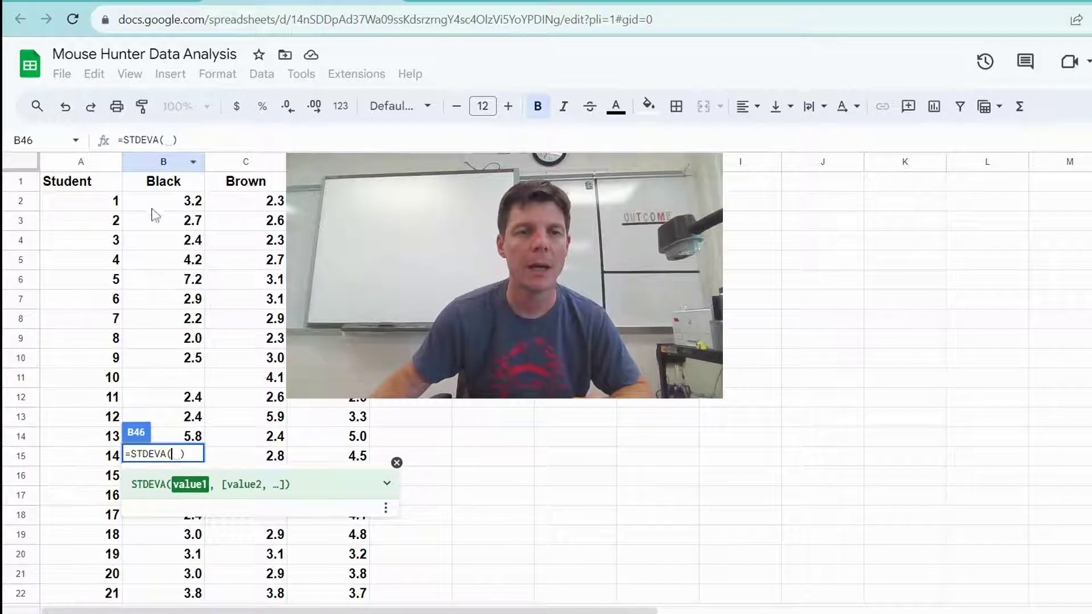
drag(163, 201, 182, 443)
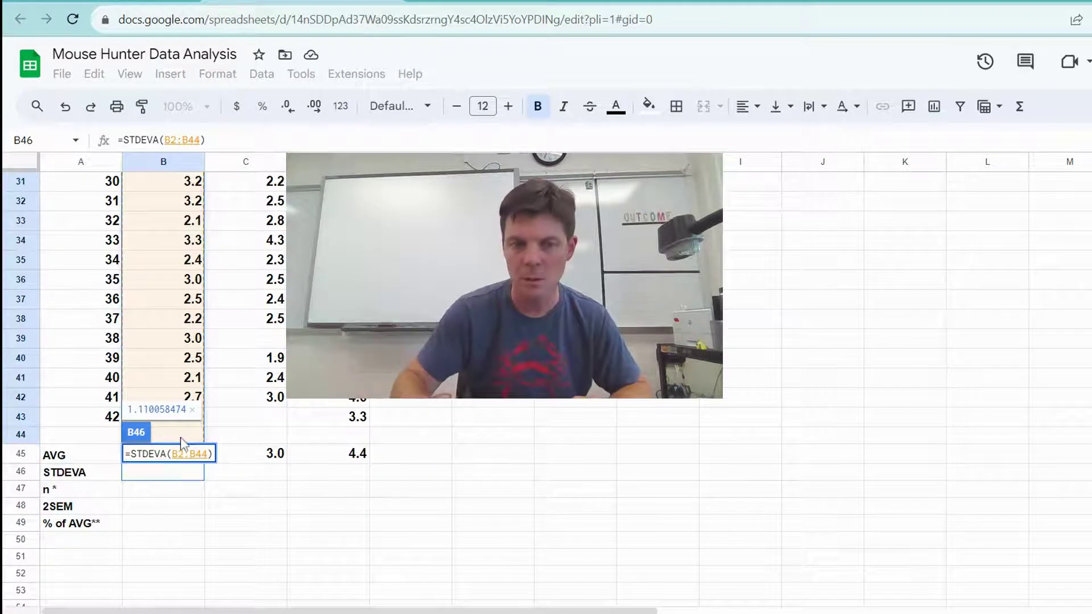
key(Return)
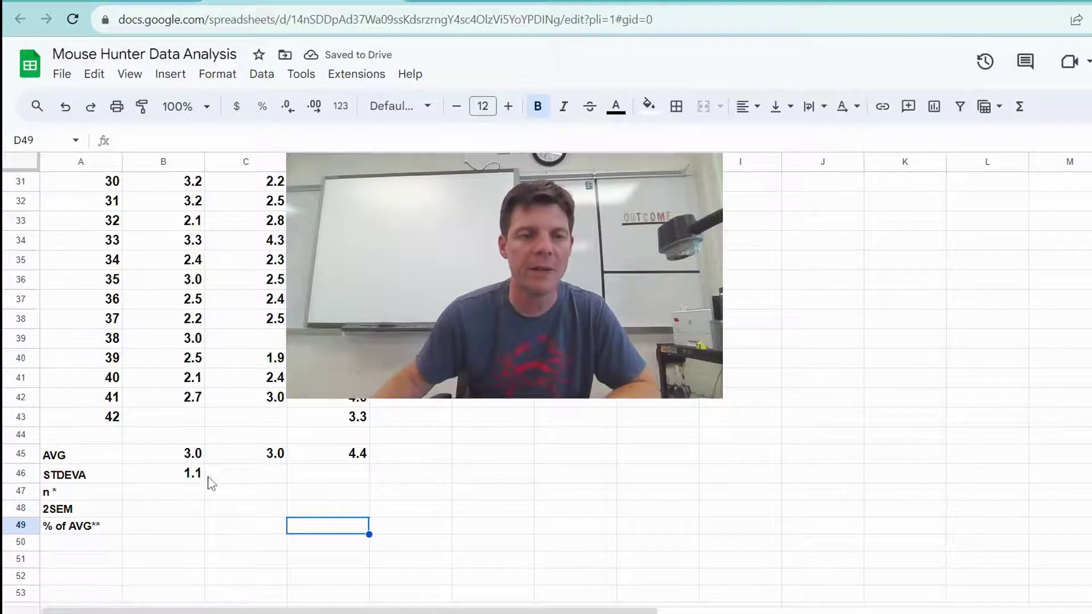
Enter =STDEVA(C2:C44) in C46, giving the Brown standard deviation 1.016607513.
click(256, 476)
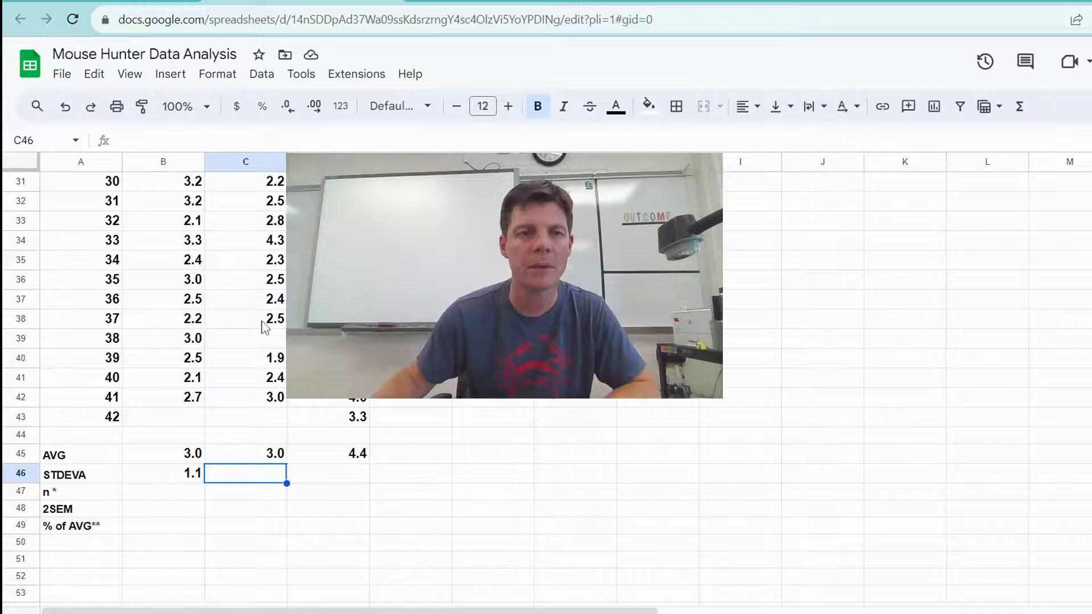
scroll(235, 273, up, 10)
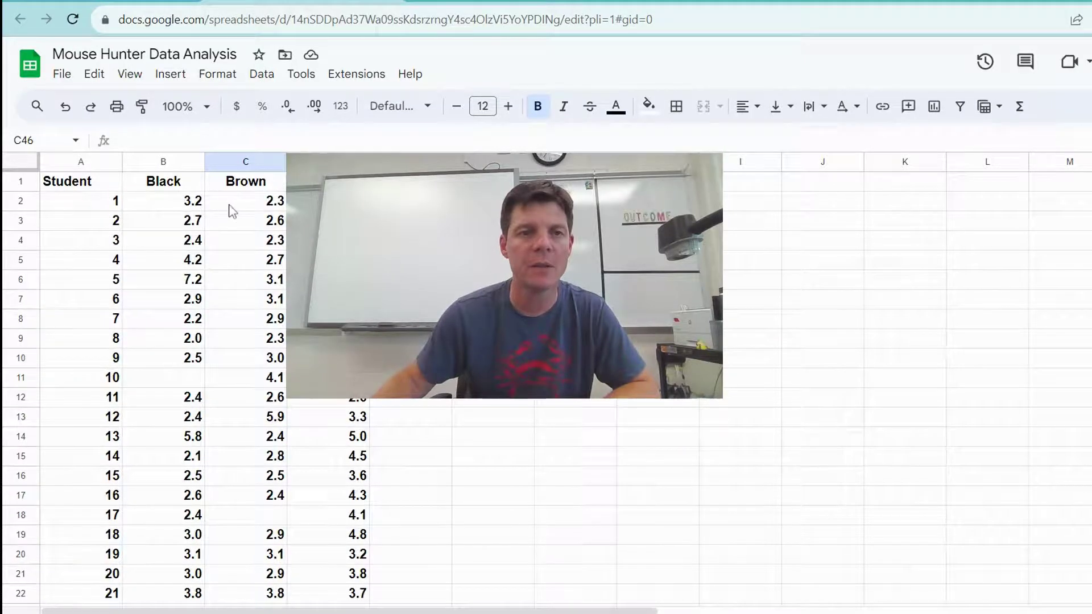
scroll(245, 239, down, 12)
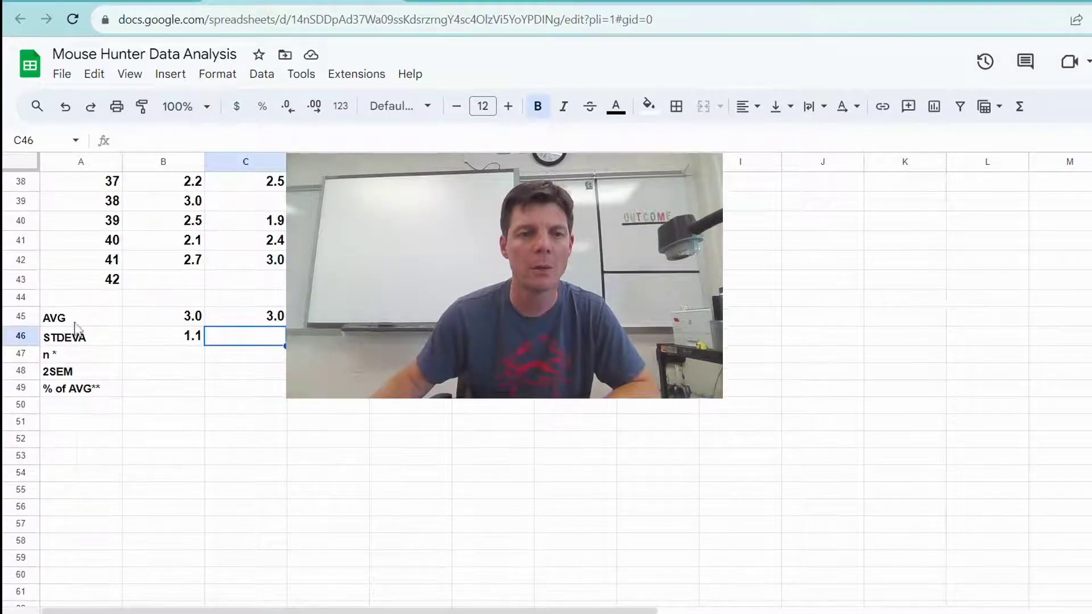
click(237, 300)
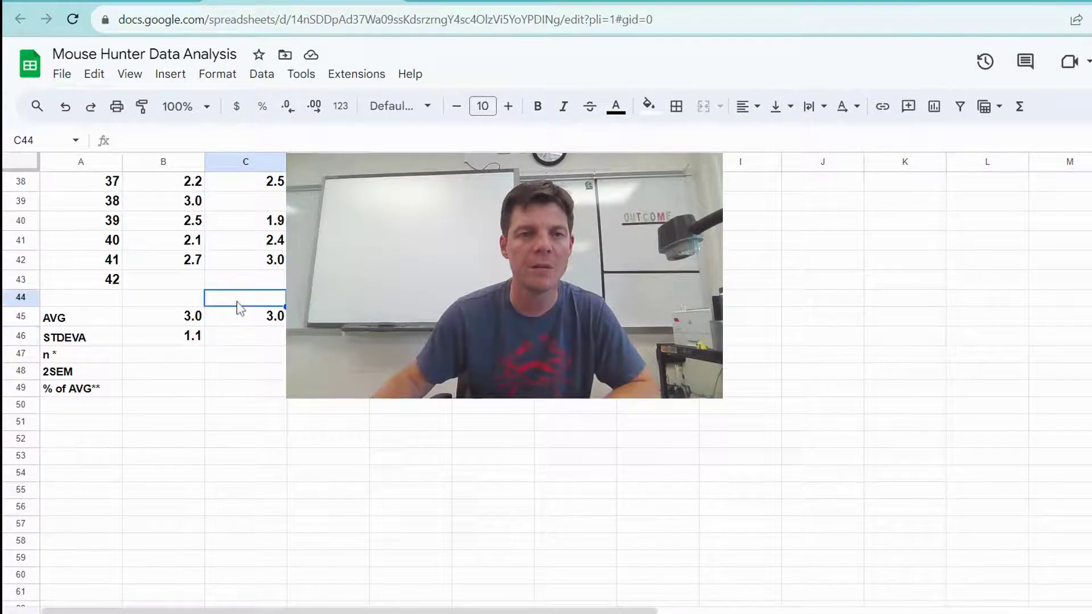
click(250, 345)
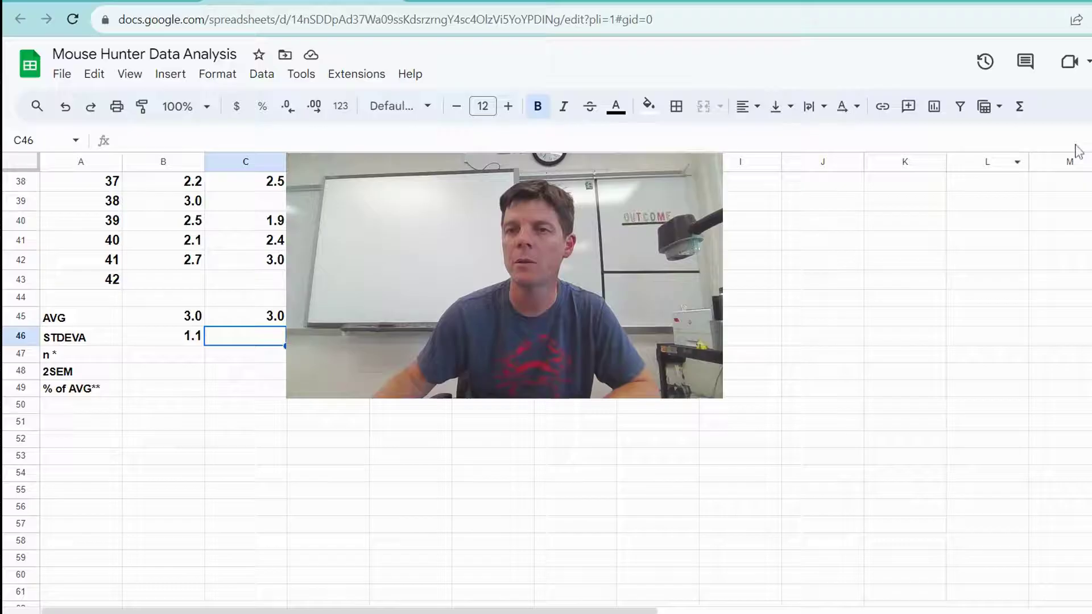
click(1021, 107)
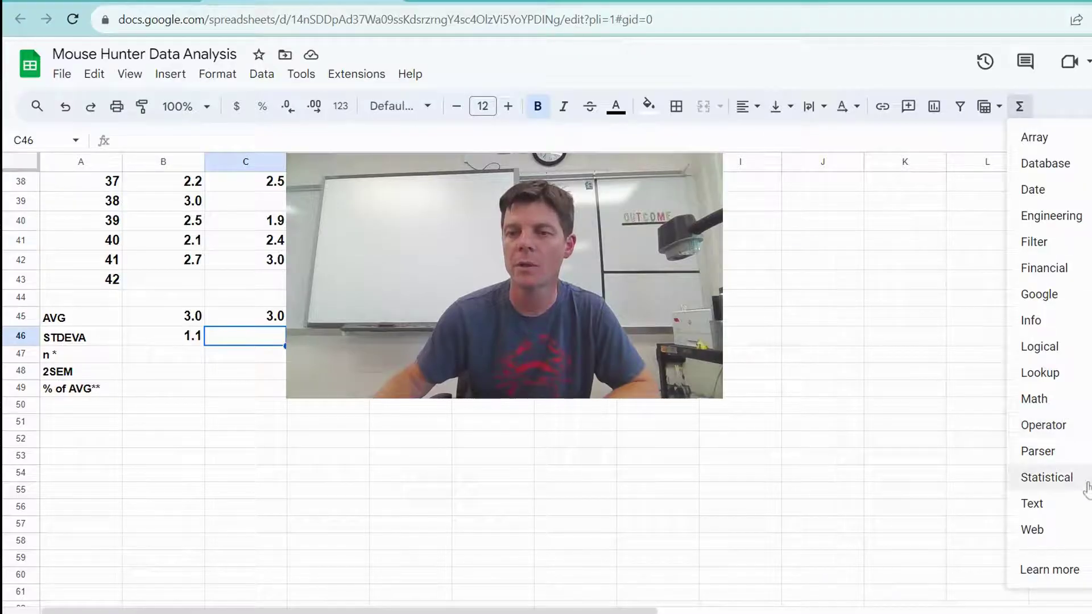
mouse_move(1070, 480)
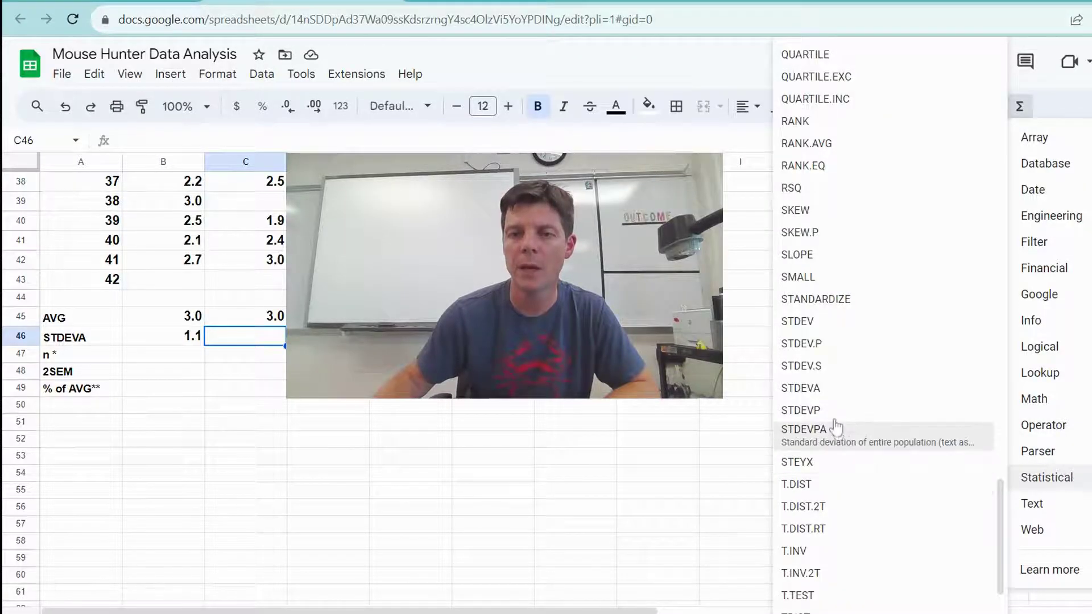
click(823, 390)
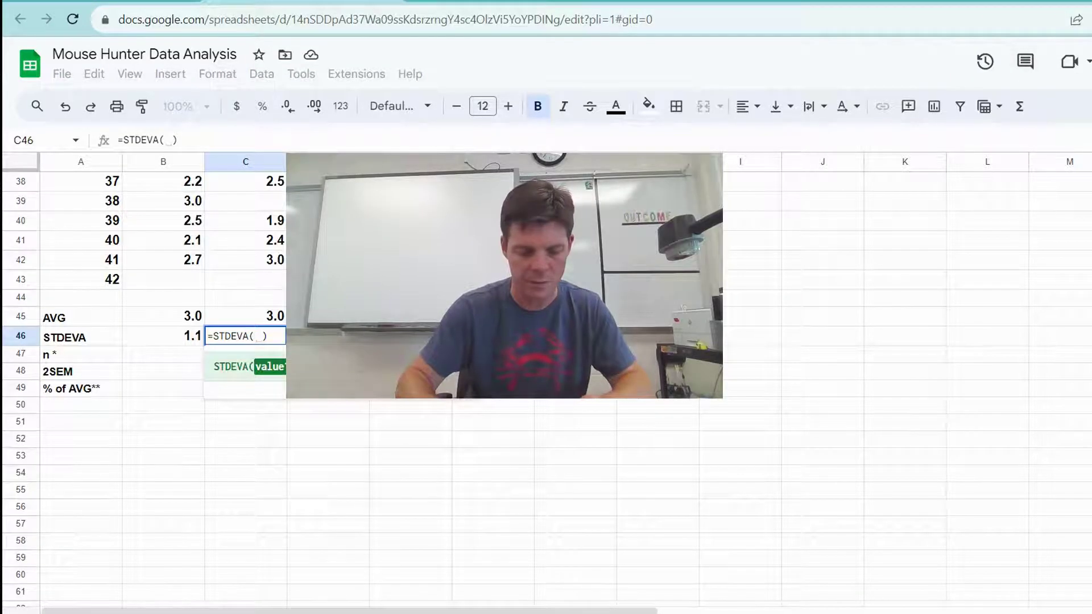
text(C2)
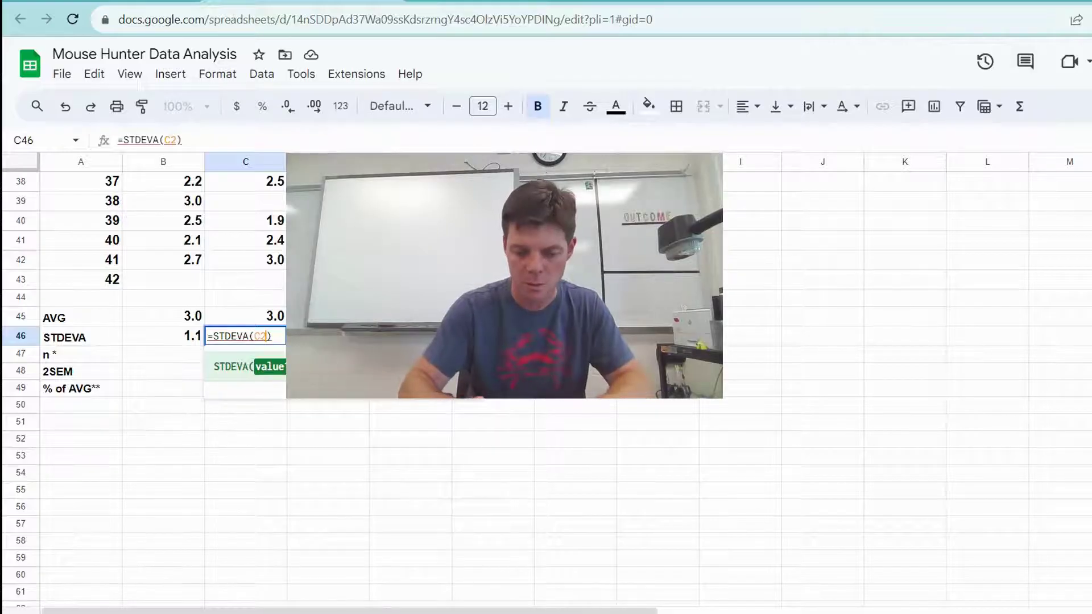
text(:)
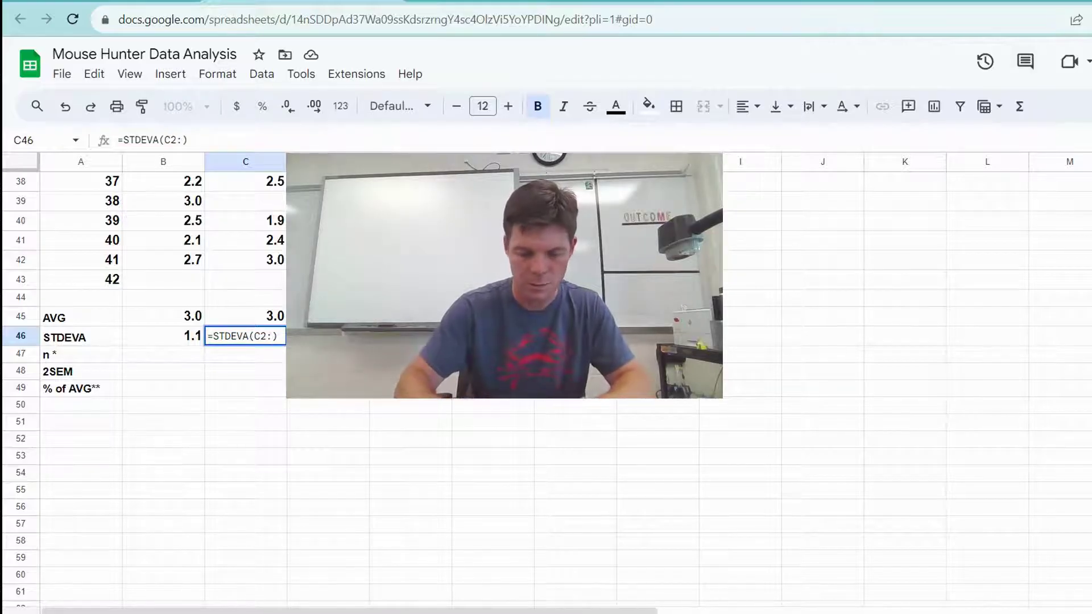
text(C)
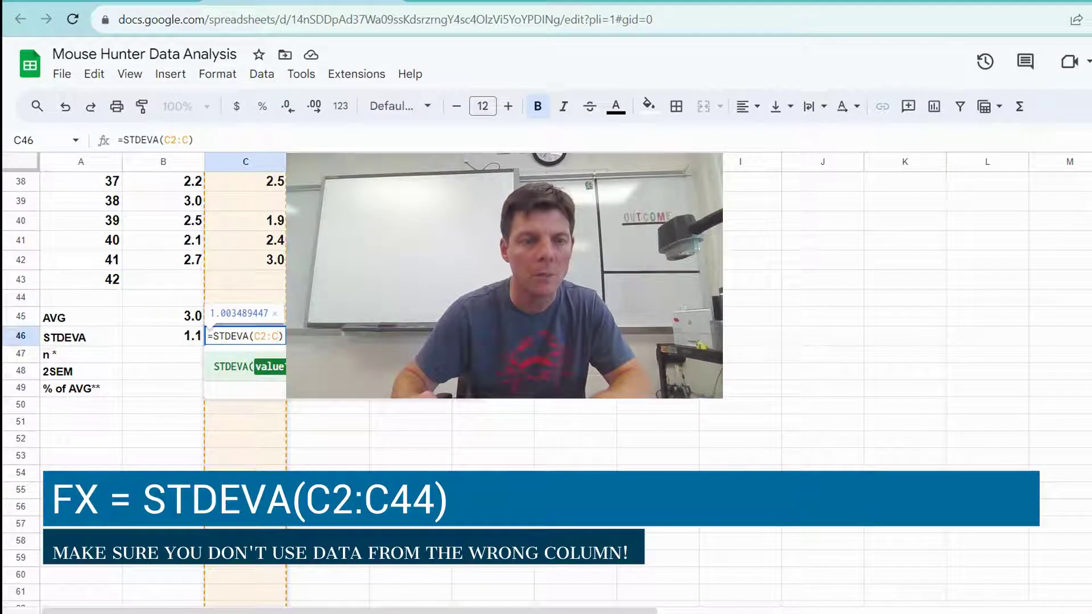
text(44)
key(Return)
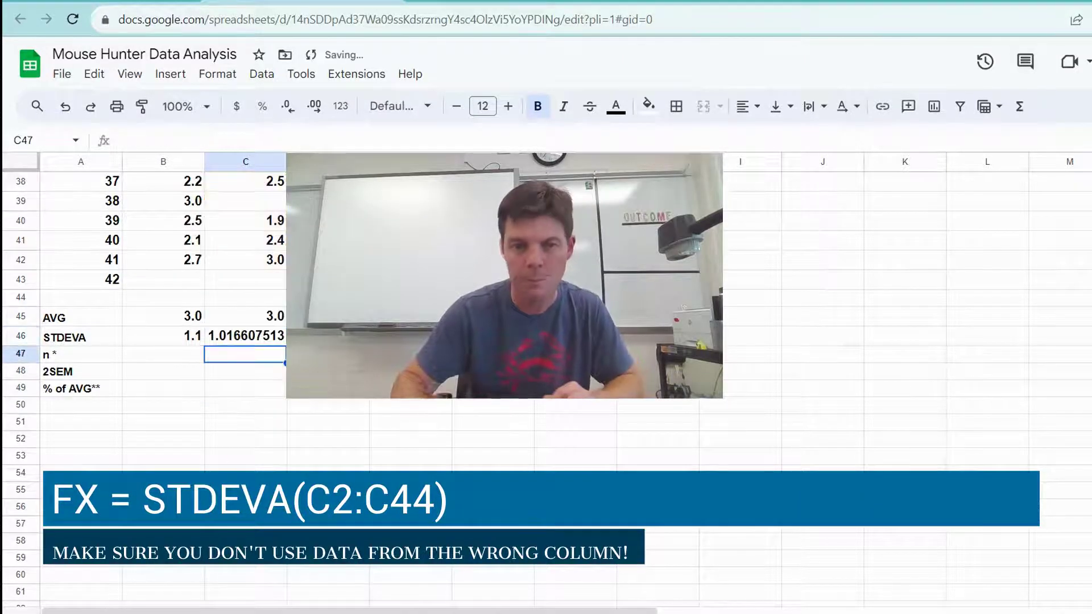
key(Up)
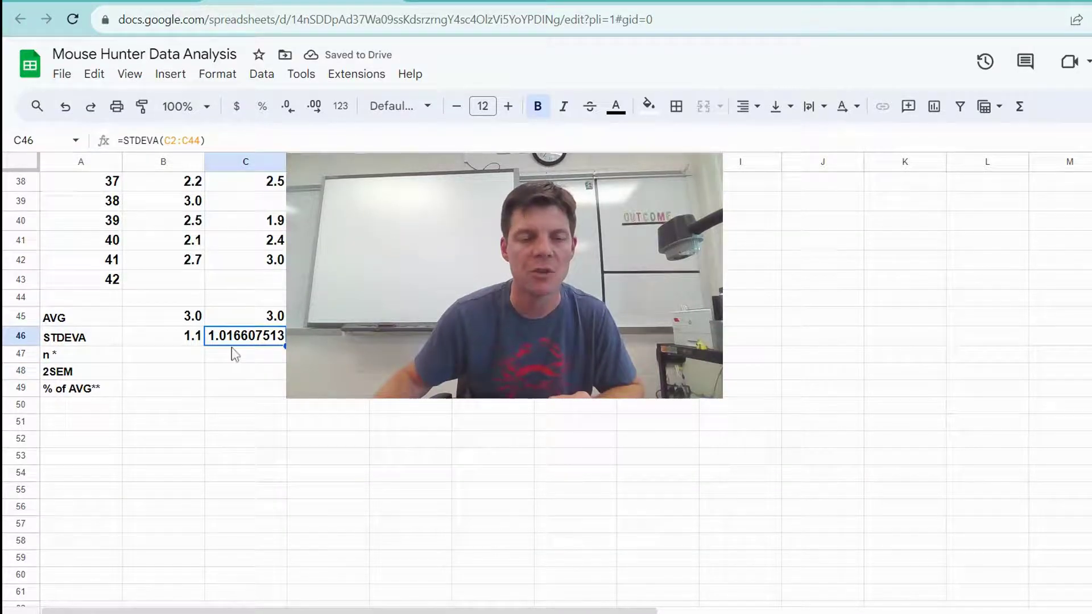
Round C46's standard deviation to one decimal (1.0) and check the Brown column data.
click(288, 106)
click(288, 107)
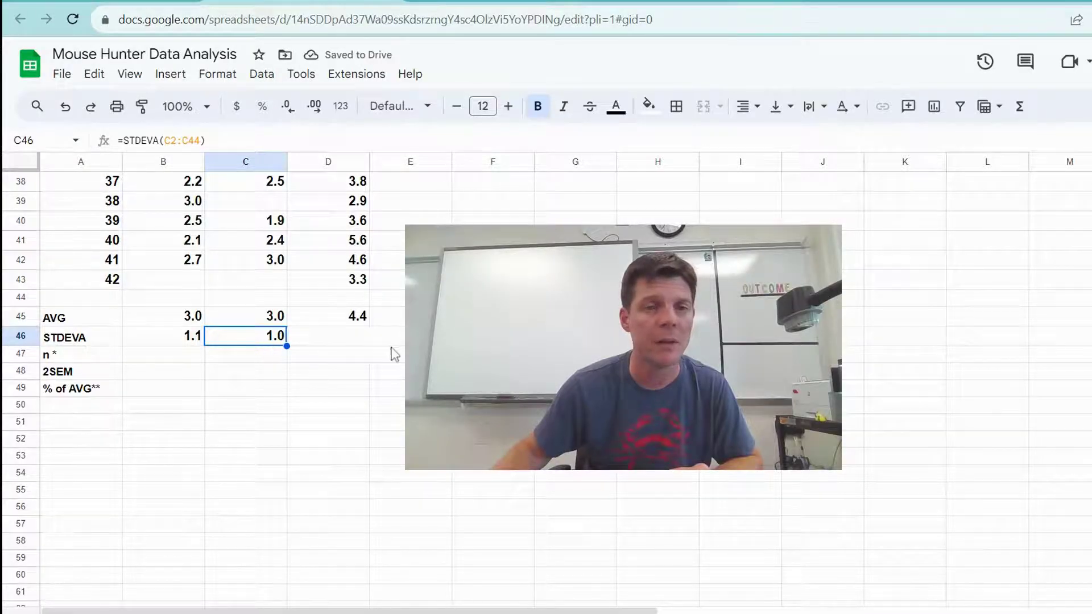
click(346, 340)
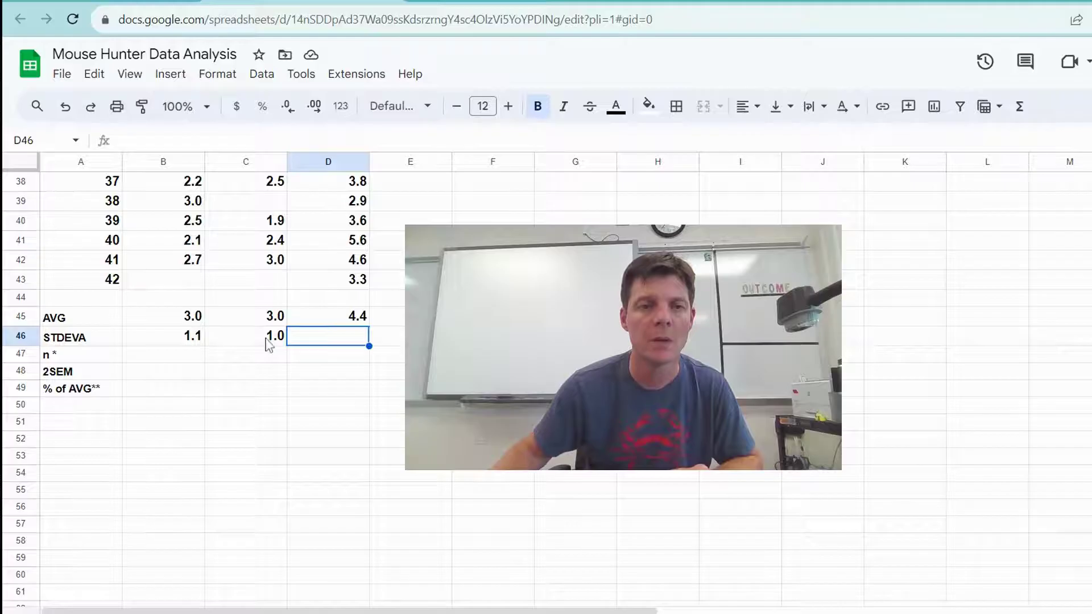
click(249, 343)
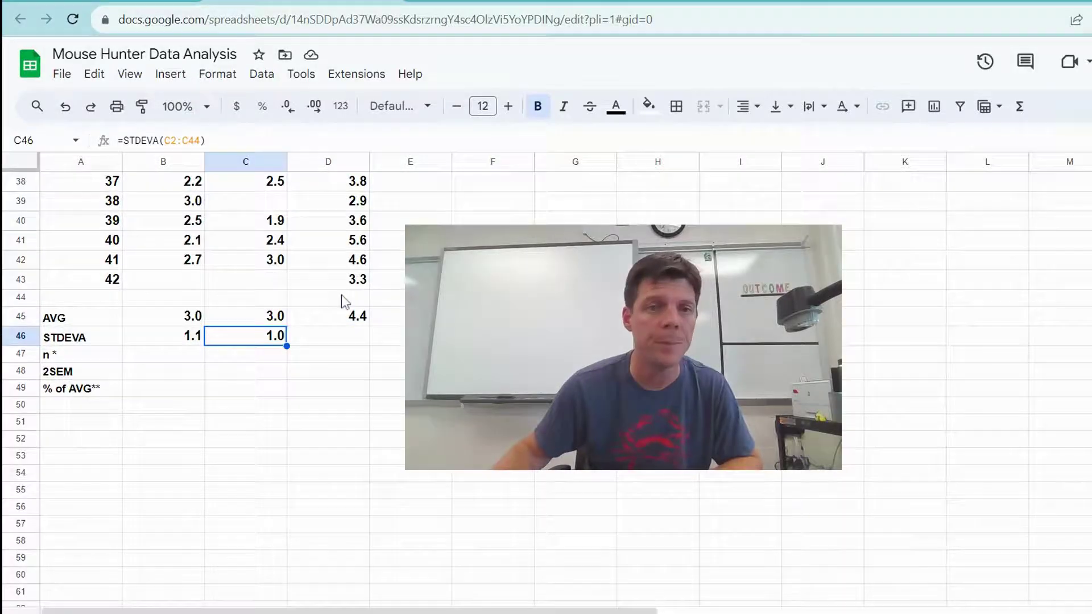
scroll(346, 300, up, 12)
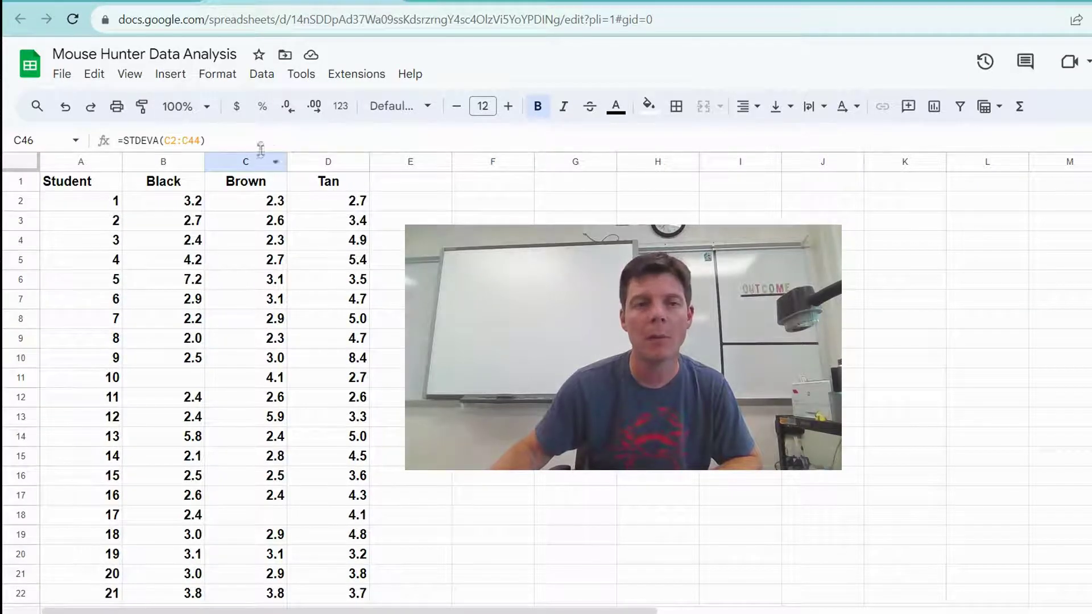
scroll(336, 209, down, 11)
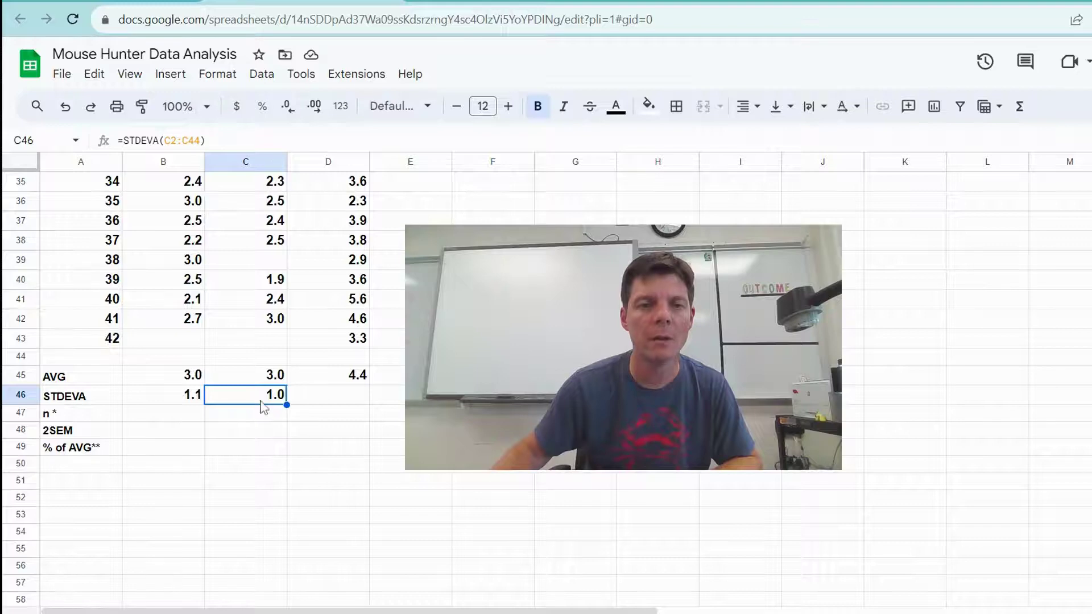
scroll(272, 245, up, 11)
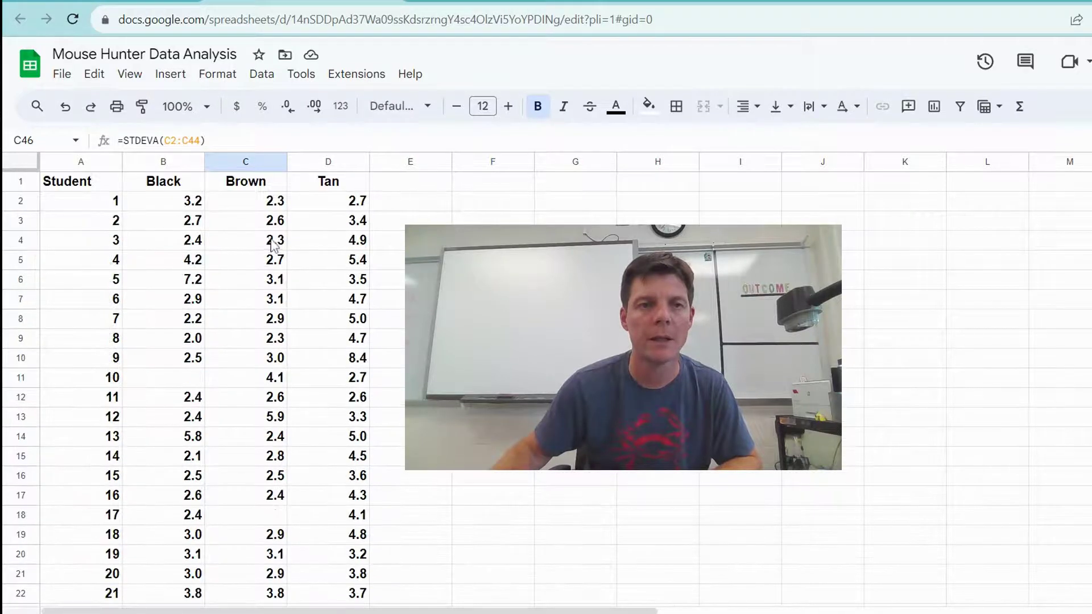
scroll(252, 221, down, 12)
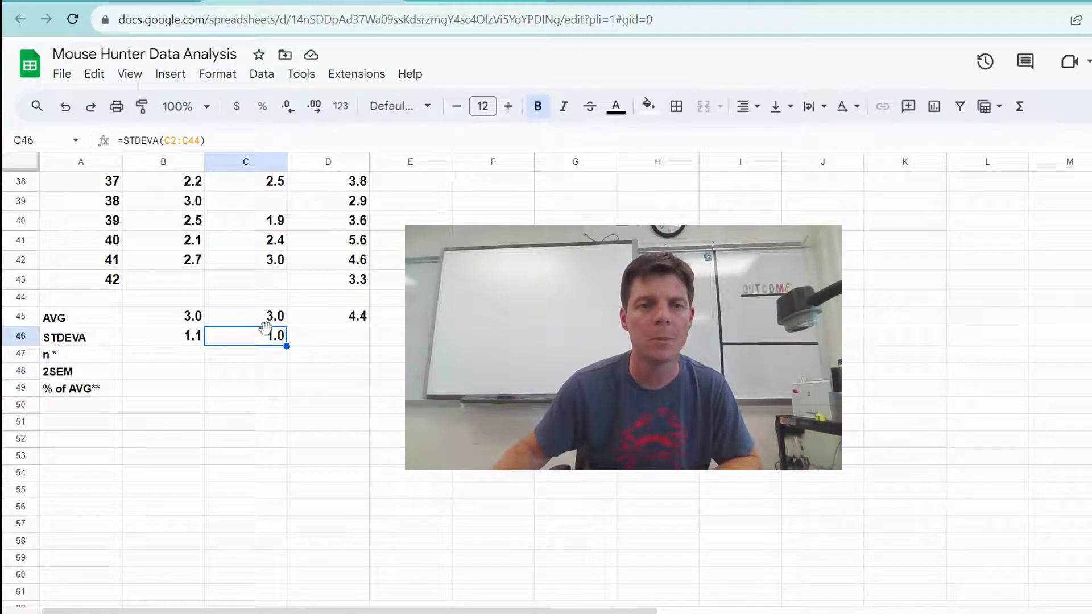
Copy C46's STDEVA formula into D46 and change it to =STDEVA(D2:D44) for Tan.
key(Return)
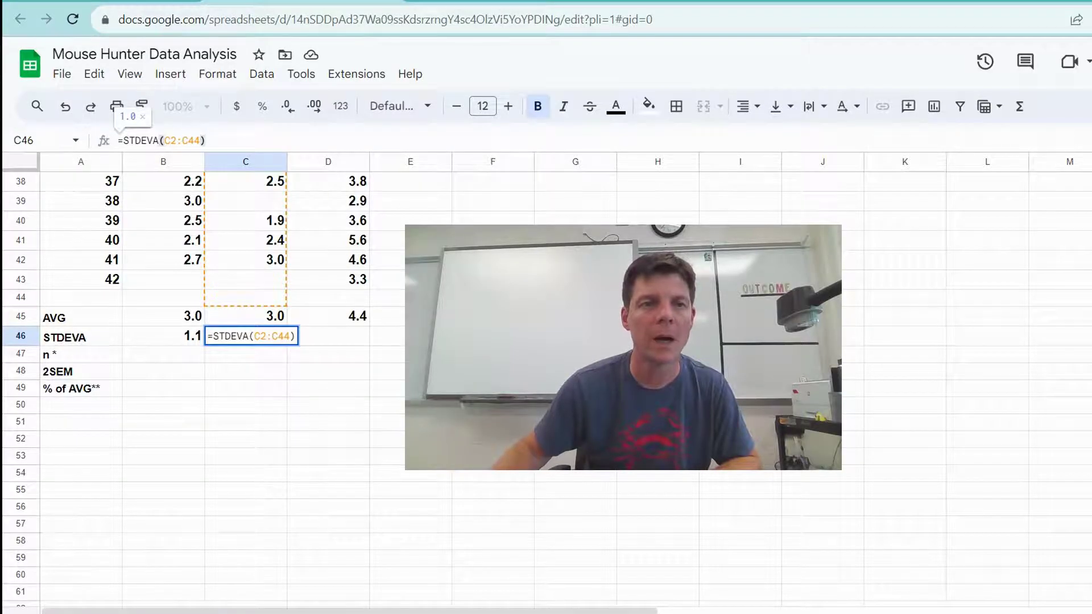
drag(206, 140, 117, 142)
key(ctrl+c)
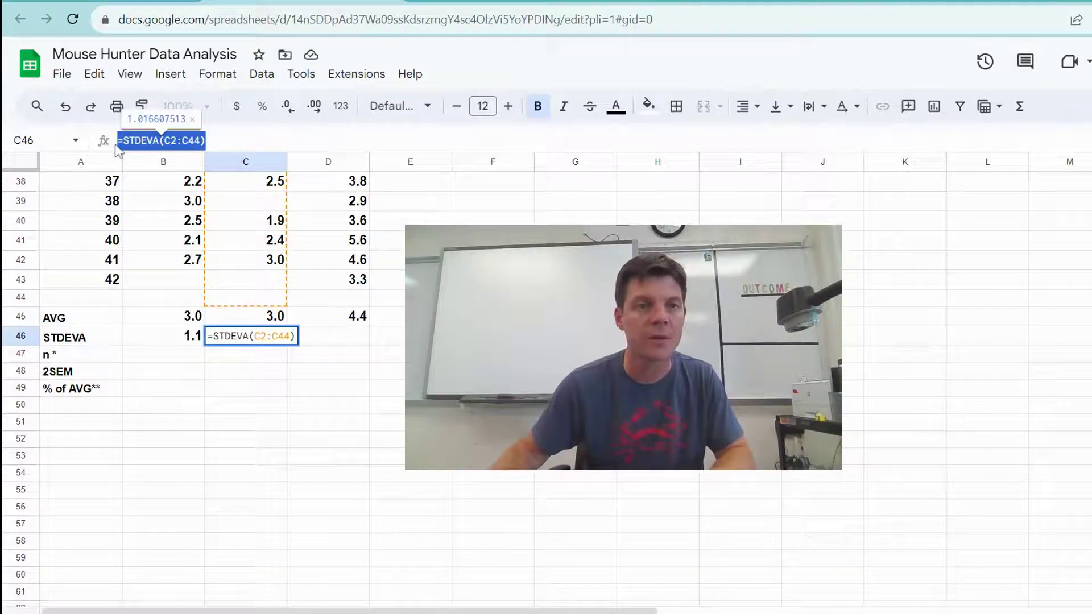
click(344, 336)
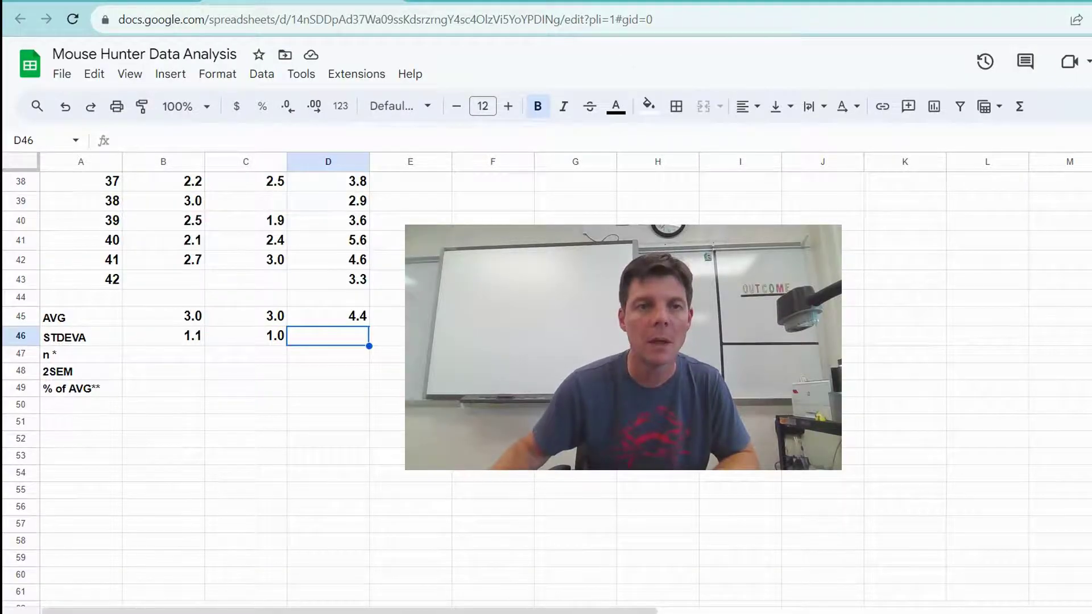
key(Return)
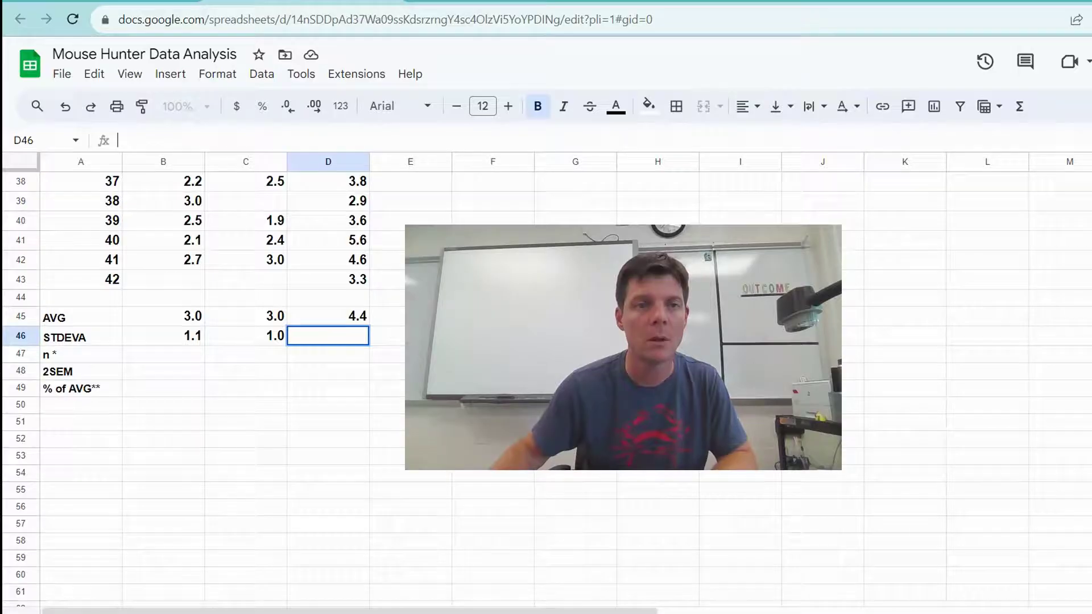
key(ctrl+v)
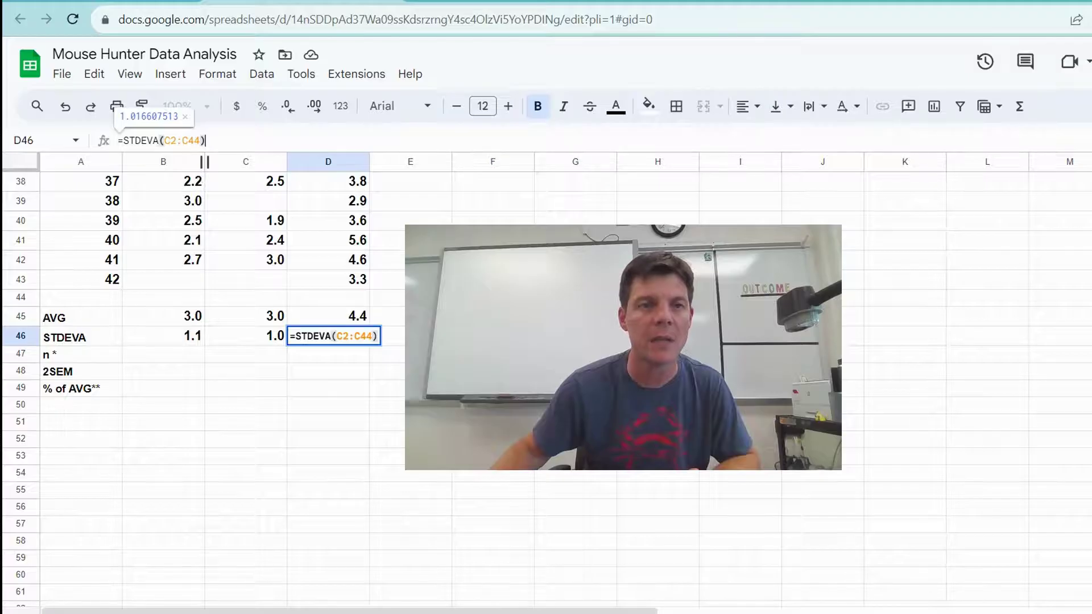
click(169, 140)
key(BackSpace)
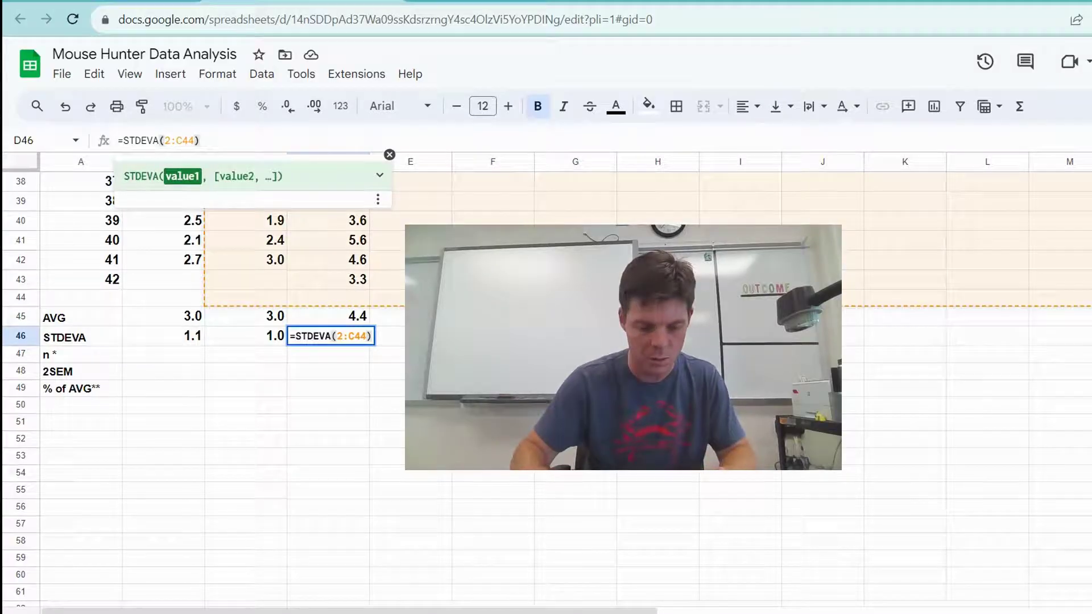
text(D)
click(188, 142)
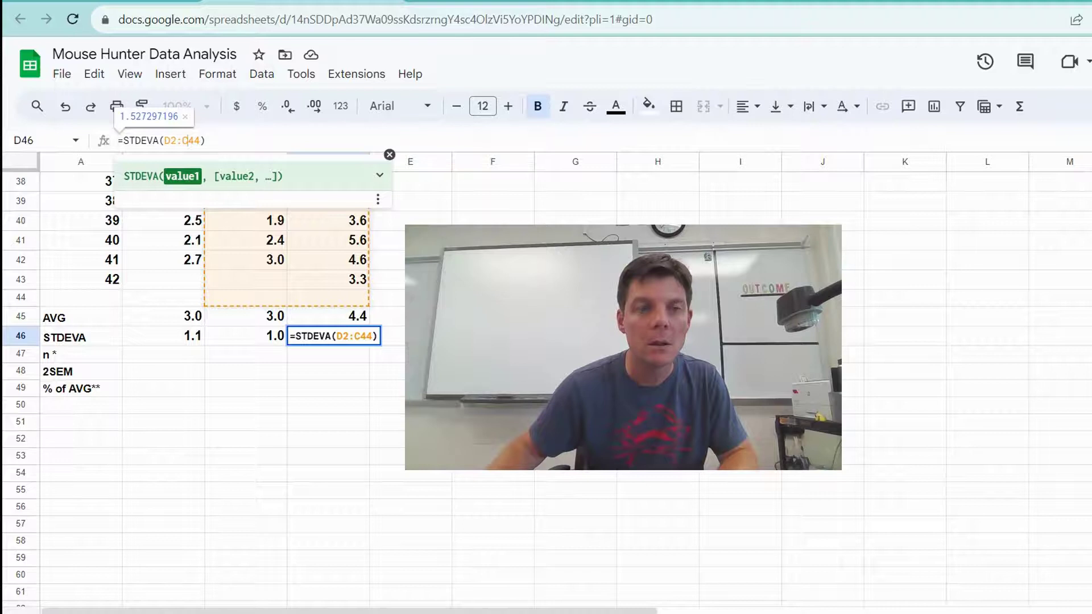
key(BackSpace)
text(D)
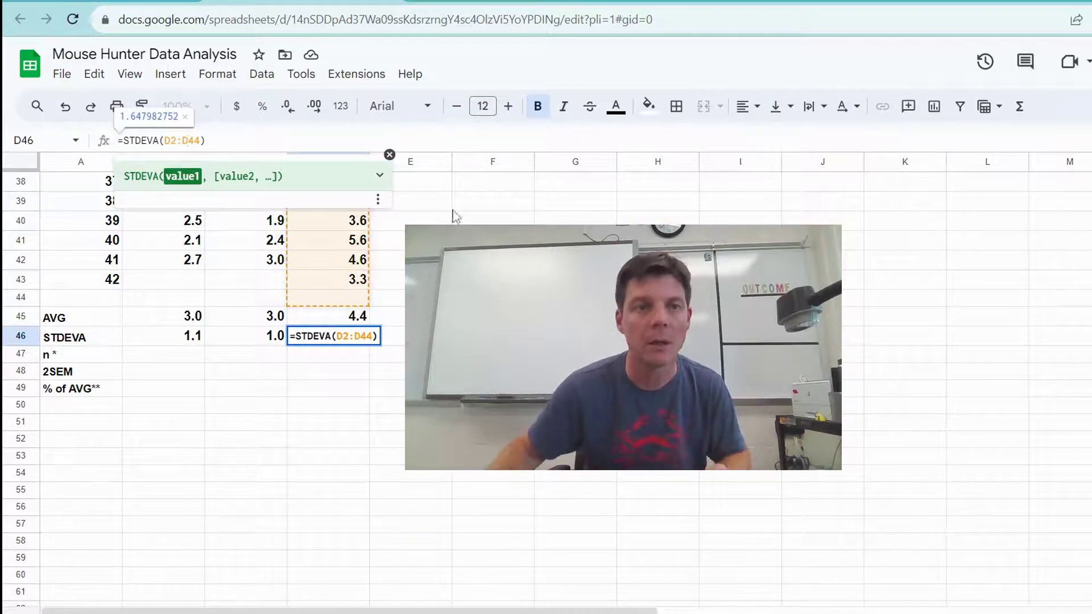
key(Return)
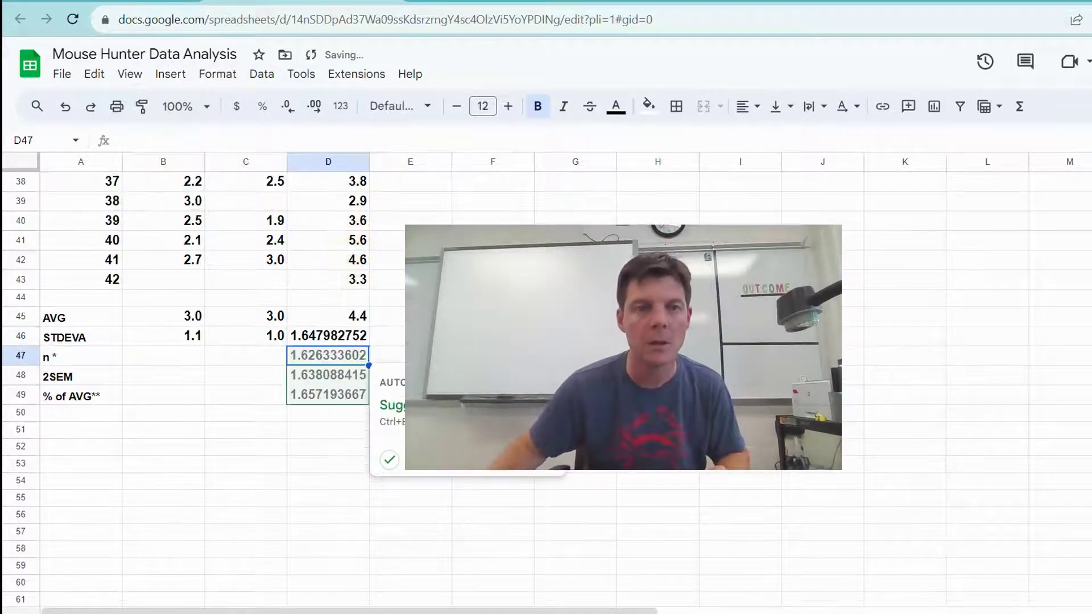
Reduce D46's displayed decimals so the Tan standard deviation shows 1.6.
click(328, 339)
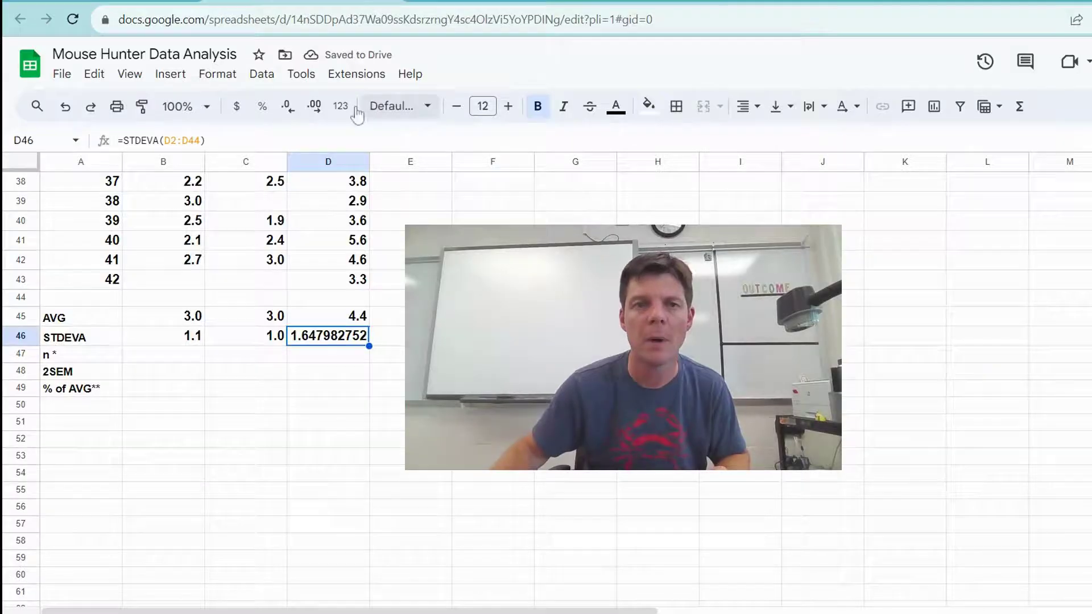
click(288, 108)
click(287, 108)
click(288, 108)
click(288, 108)
click(287, 108)
click(288, 108)
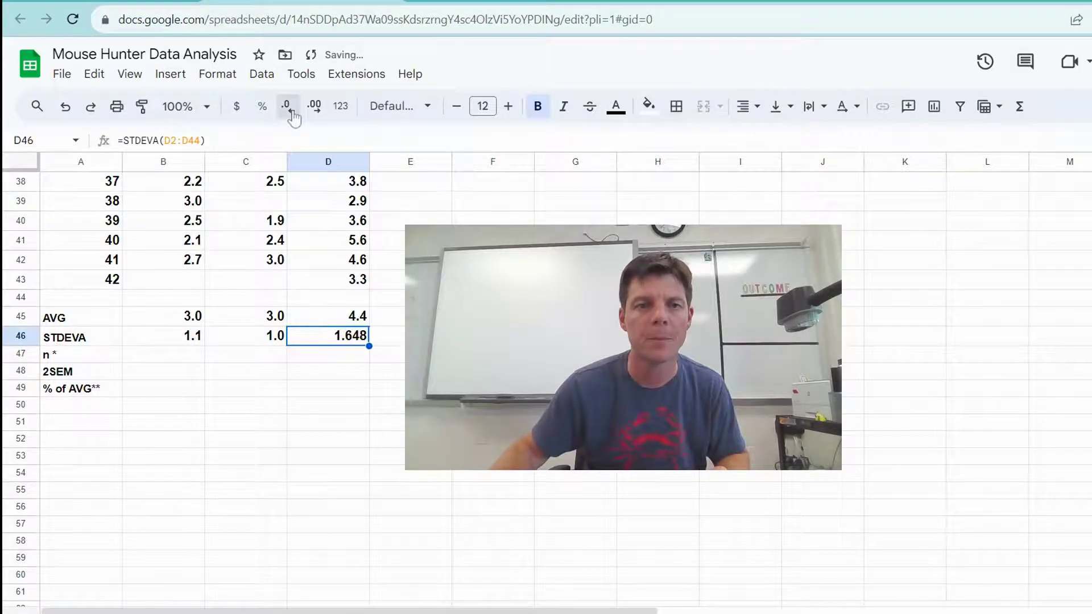
click(292, 111)
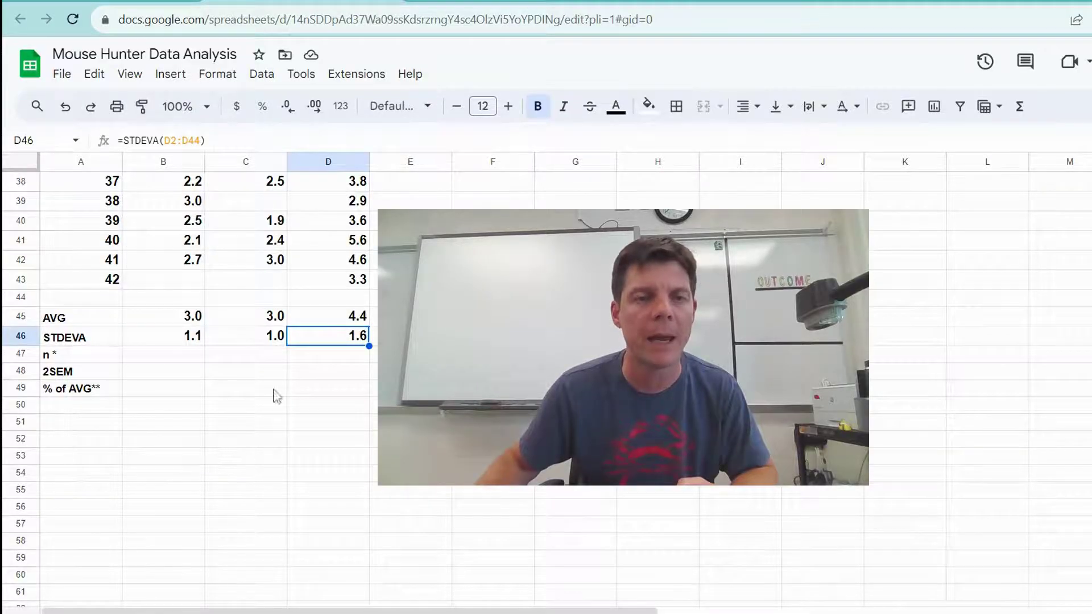
click(269, 208)
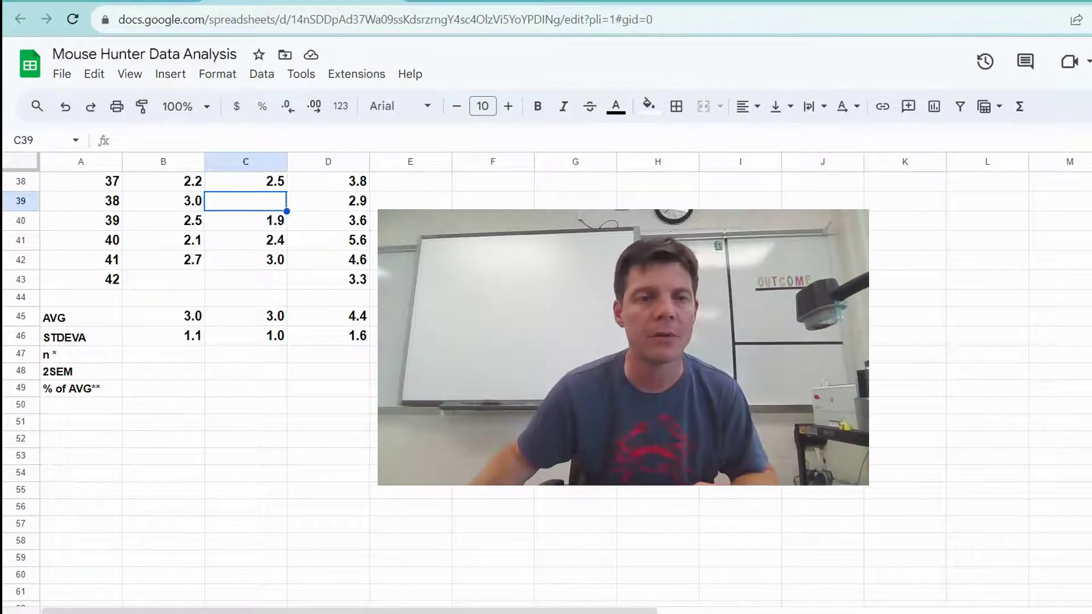
Enter =COUNT(B2:B44) in B47, skipping the header, so the Black n reads 40.
click(170, 365)
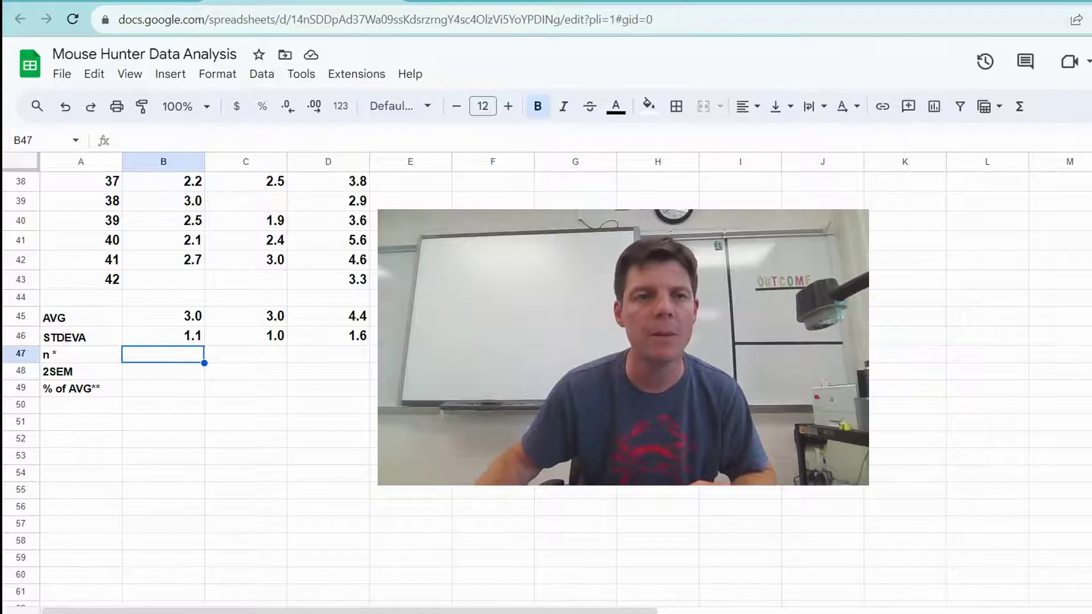
text(=)
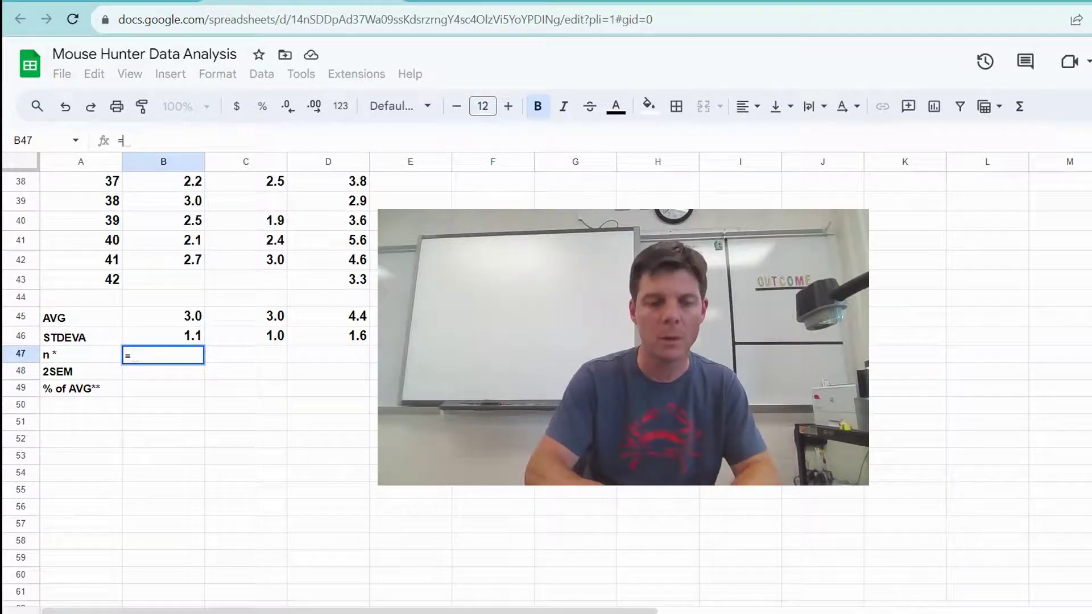
text(COUNT)
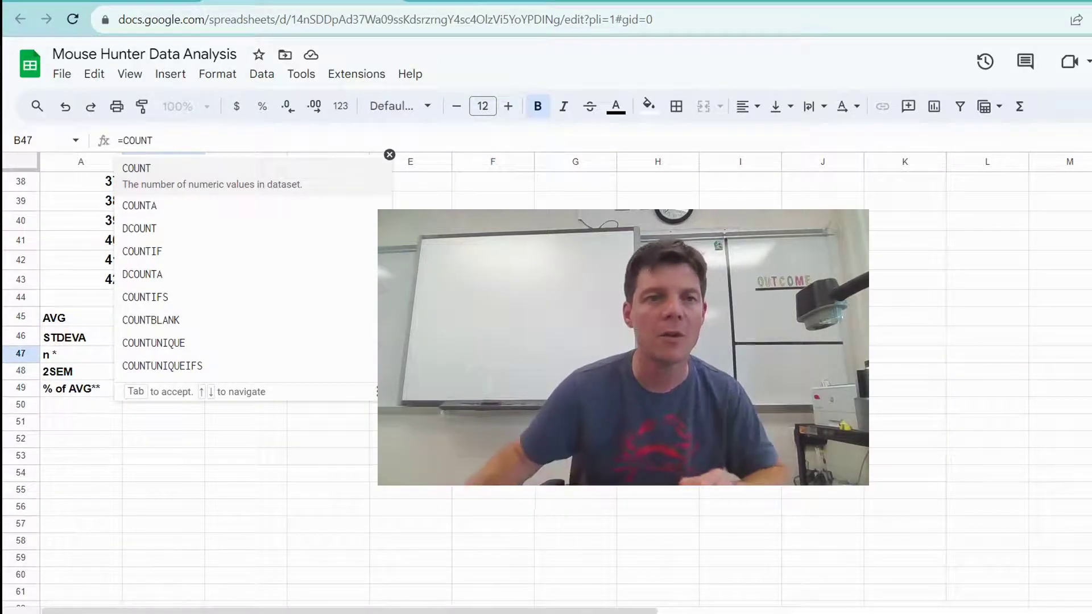
click(141, 185)
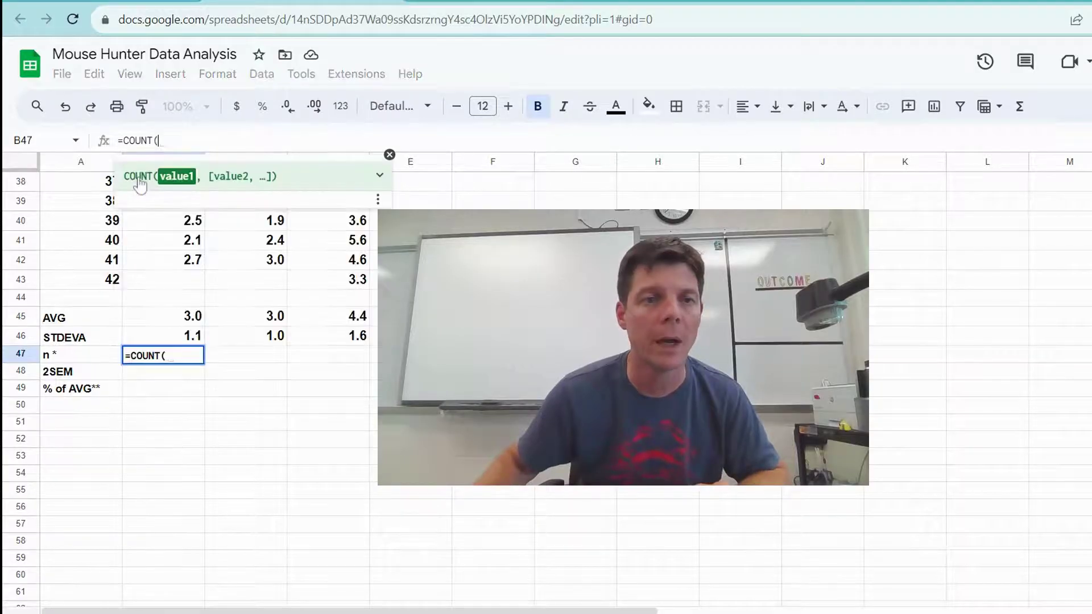
scroll(298, 383, up, 12)
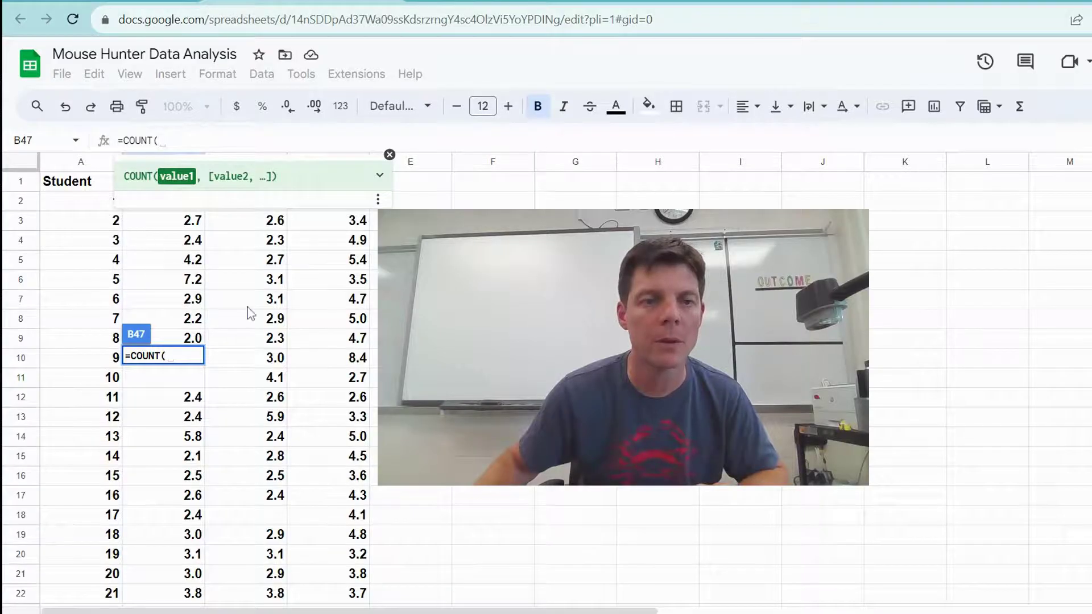
scroll(250, 313, down, 10)
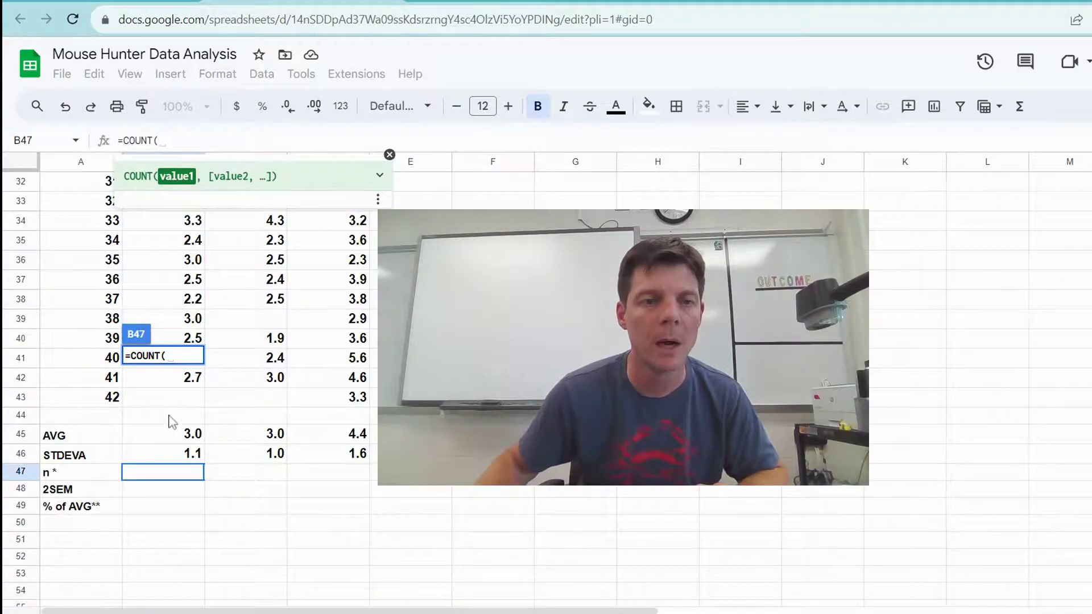
drag(172, 422, 170, 132)
drag(155, 187, 155, 200)
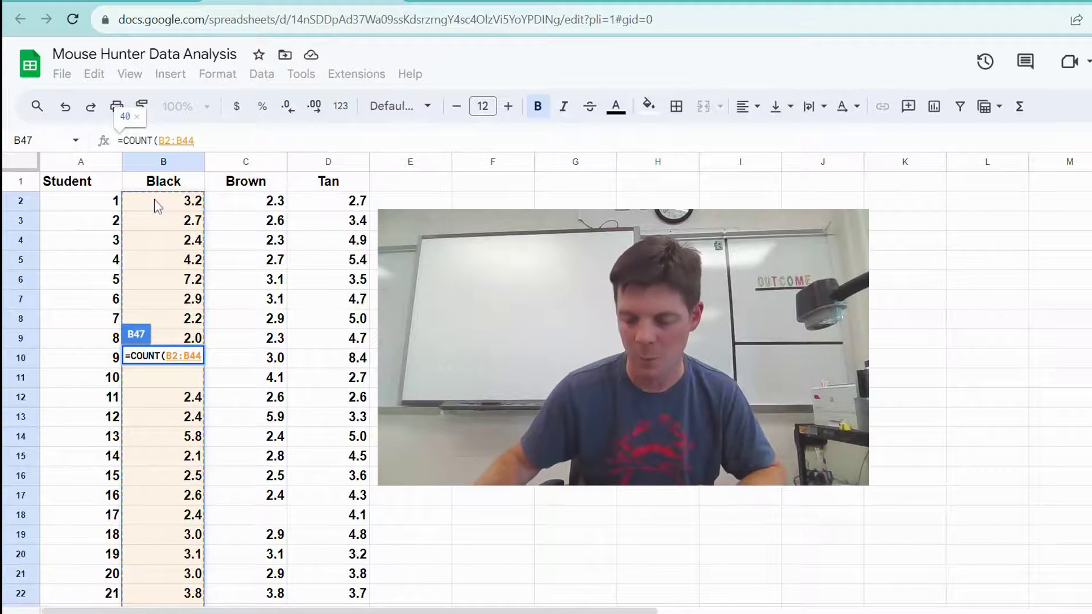
key(Return)
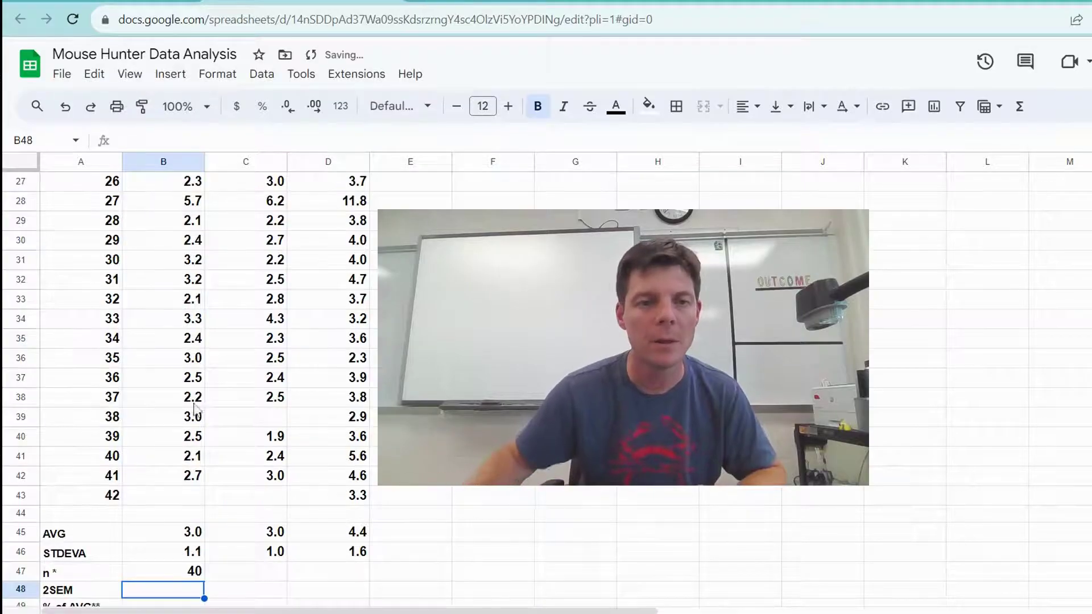
scroll(152, 470, down, 1)
click(174, 461)
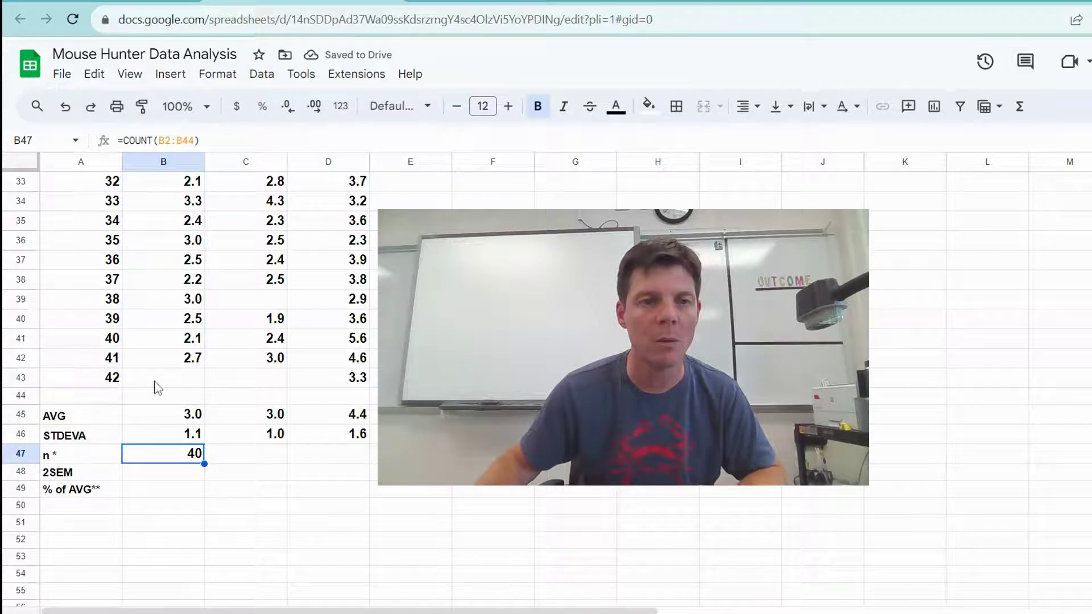
Point out the empty Black values for students 42 and 10 that the count skips.
click(178, 381)
scroll(218, 381, up, 5)
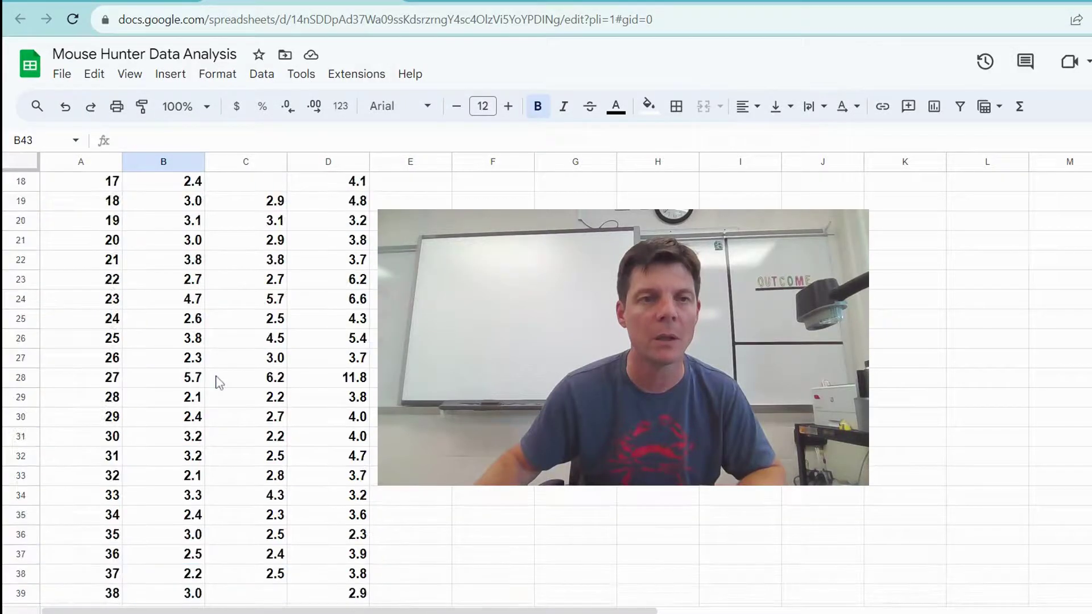
scroll(217, 381, up, 6)
click(177, 380)
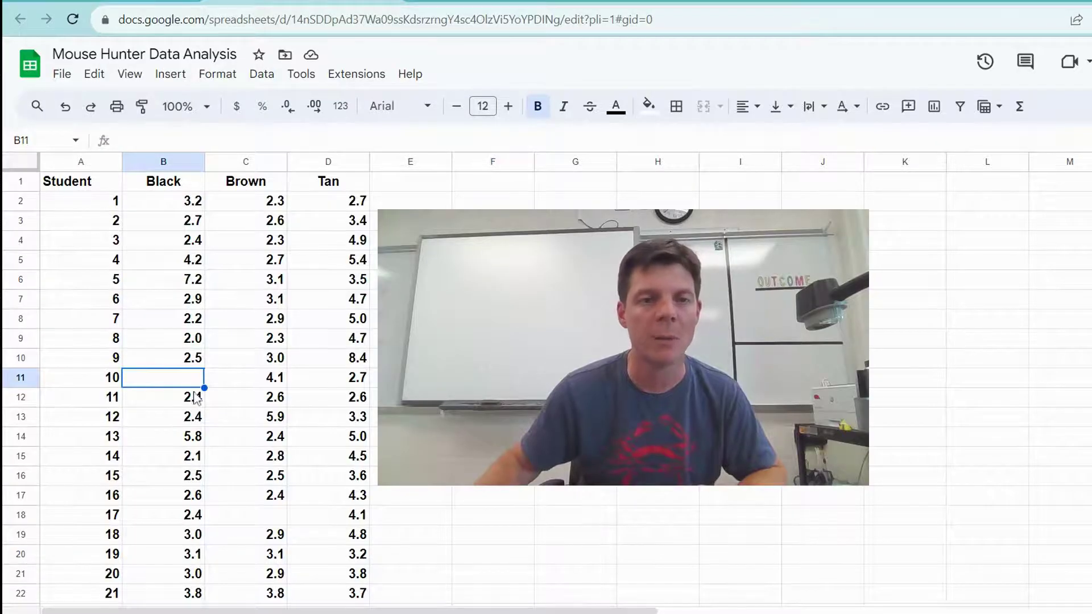
scroll(195, 398, down, 11)
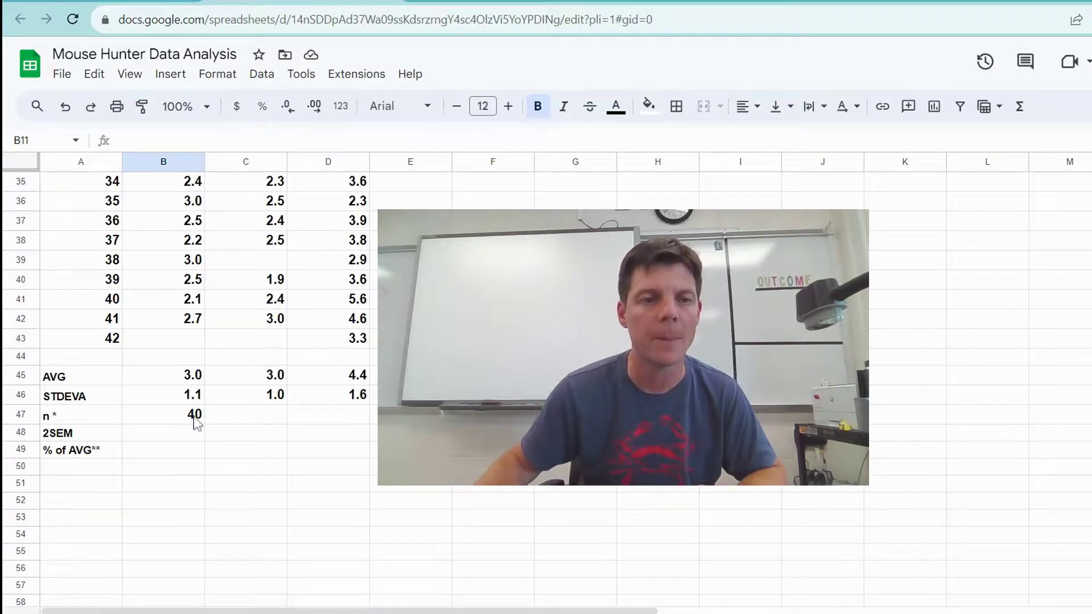
scroll(195, 424, up, 1)
Paste the COUNT formula into C47 with column C so Brown's n reads 39.
double_click(192, 476)
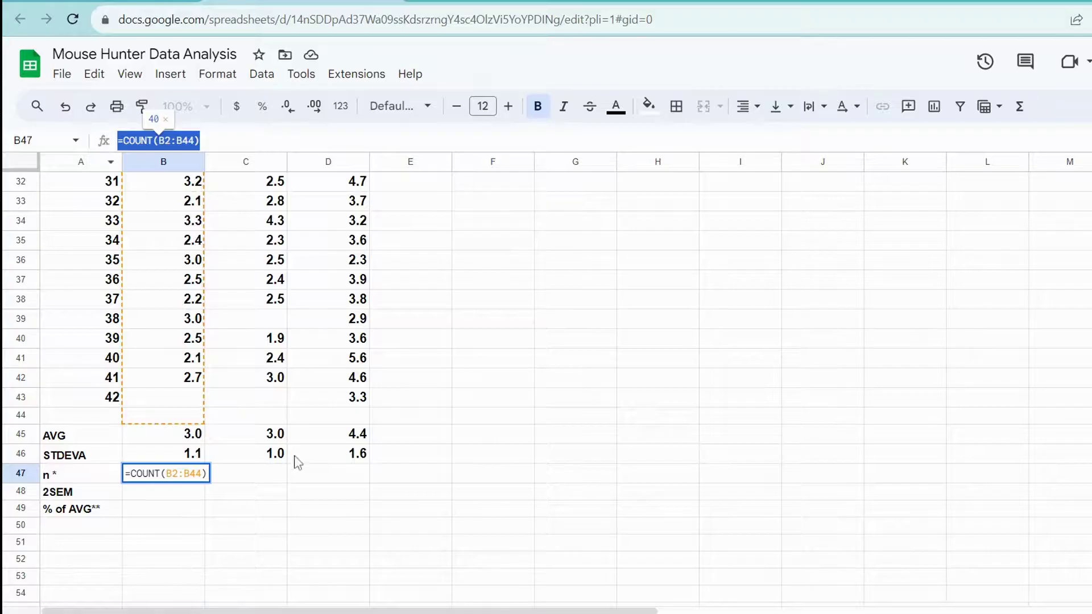
click(280, 477)
scroll(303, 202, up, 10)
scroll(250, 313, down, 12)
key(Return)
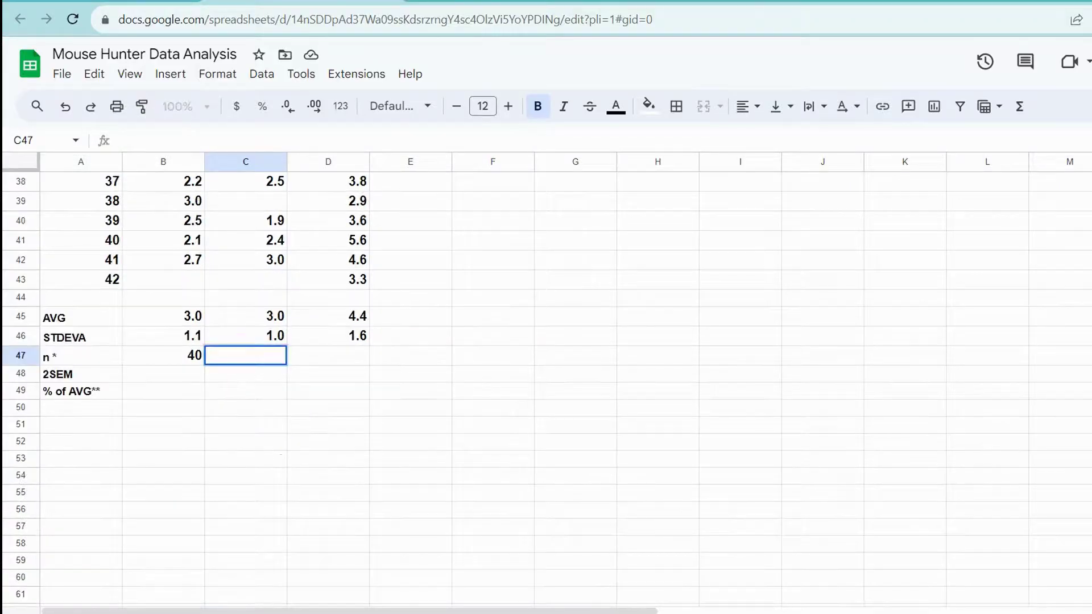
text(=COUNT(B2:B44))
click(164, 140)
key(BackSpace)
text(C)
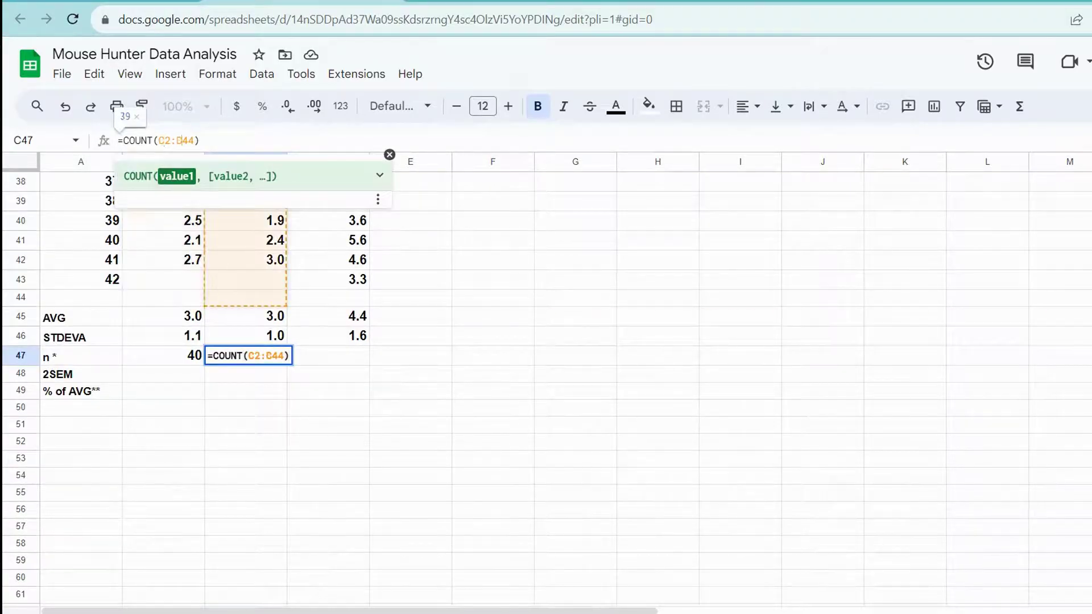
key(Return)
Point out the empty Brown value for student 42 before moving to D47.
scroll(307, 342, up, 12)
click(245, 533)
scroll(308, 466, down, 6)
scroll(308, 465, down, 3)
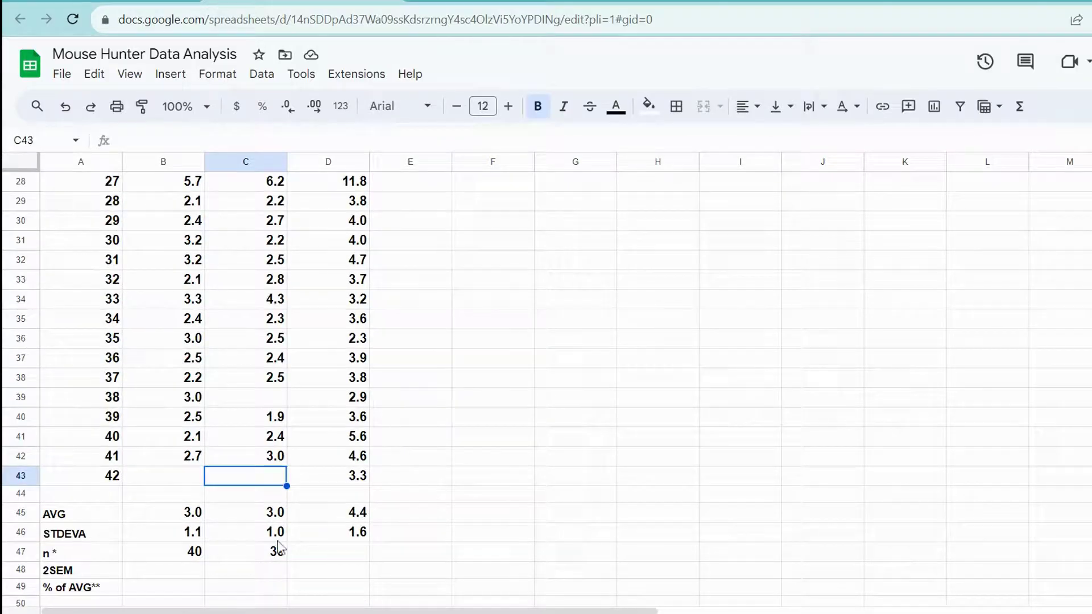
click(327, 549)
scroll(456, 535, down, 2)
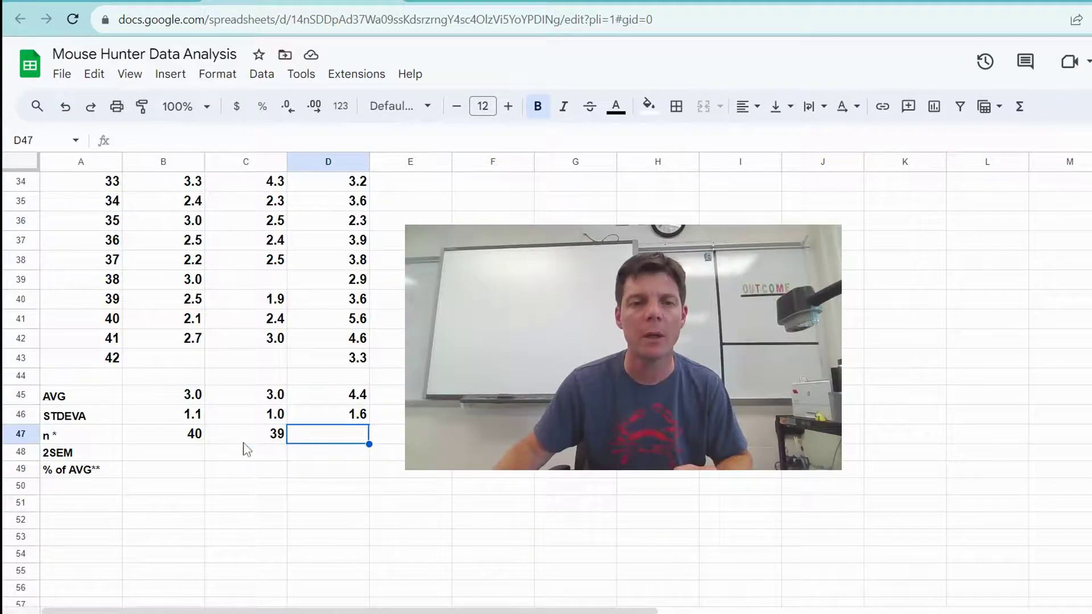
Copy C47's count formula into D47 as =COUNT(D2:D44), giving Tan's n of 42.
click(243, 438)
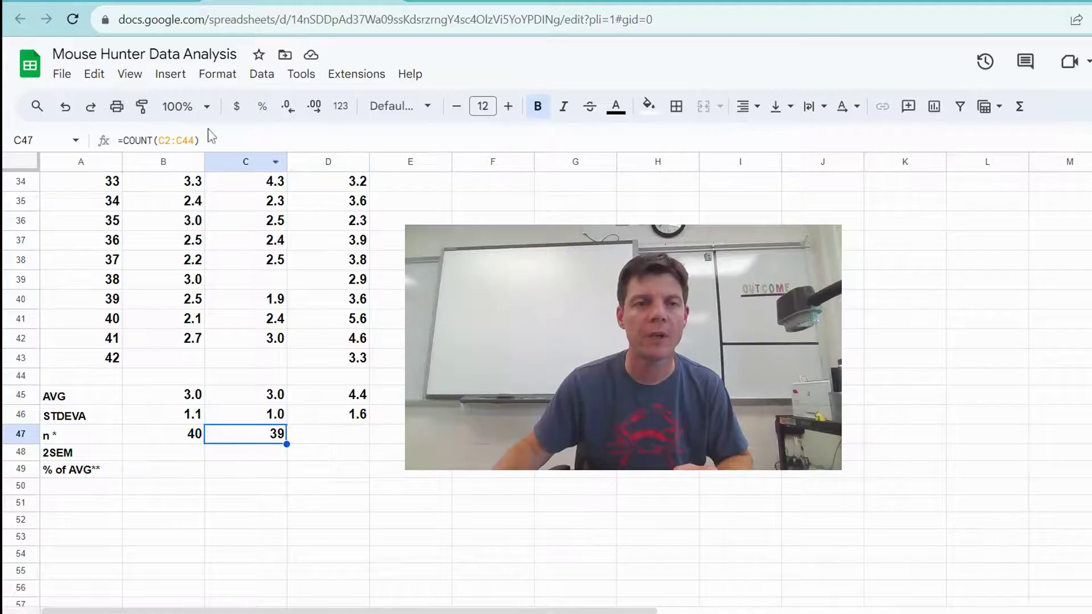
click(200, 140)
drag(199, 139, 117, 141)
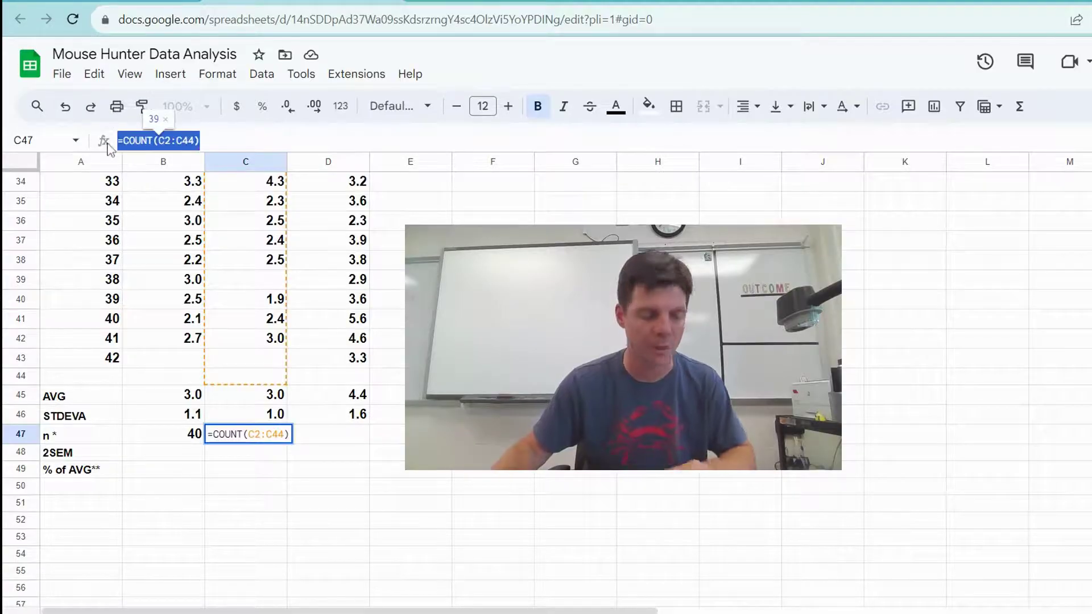
key(ctrl+c)
click(354, 434)
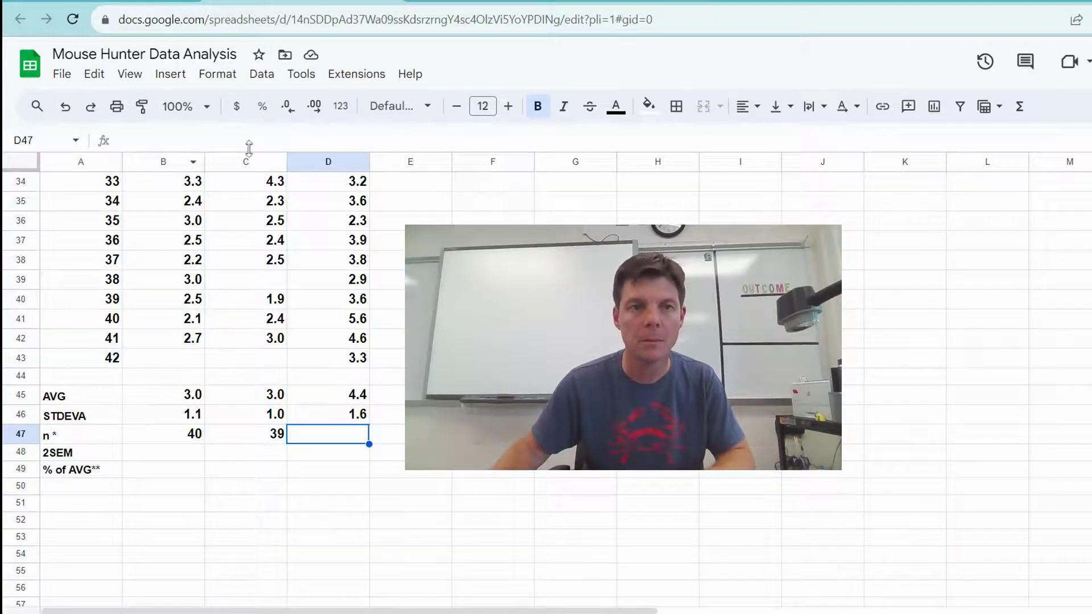
key(ctrl+v)
click(161, 141)
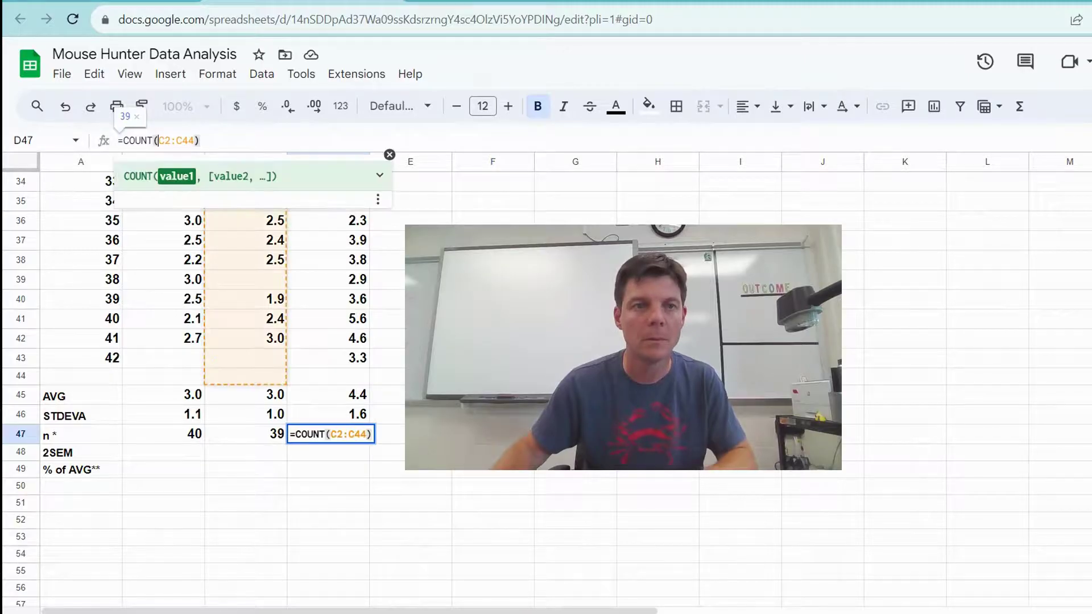
key(BackSpace)
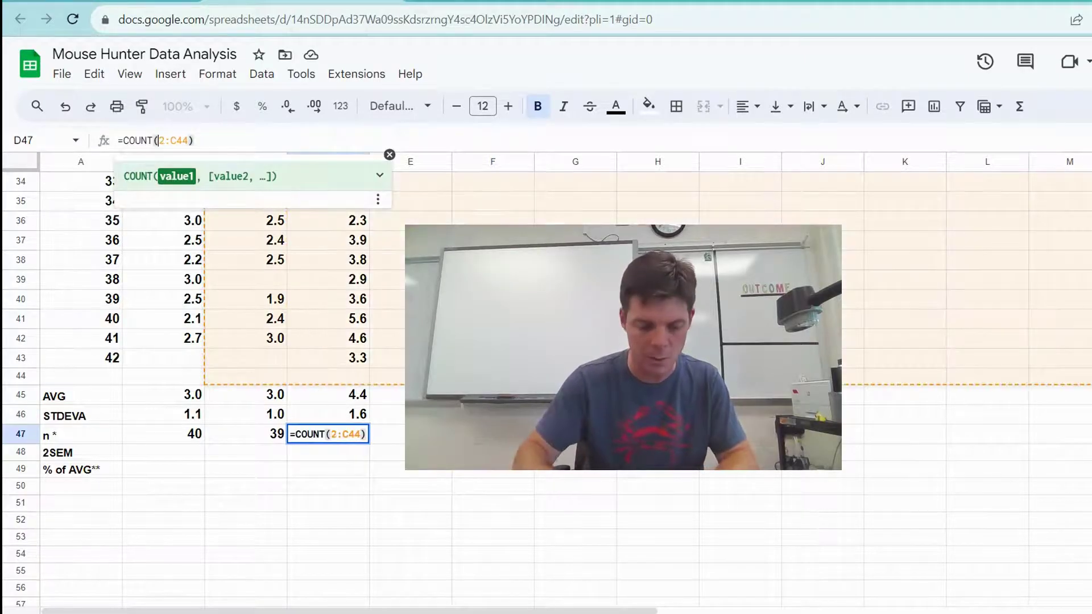
text(D)
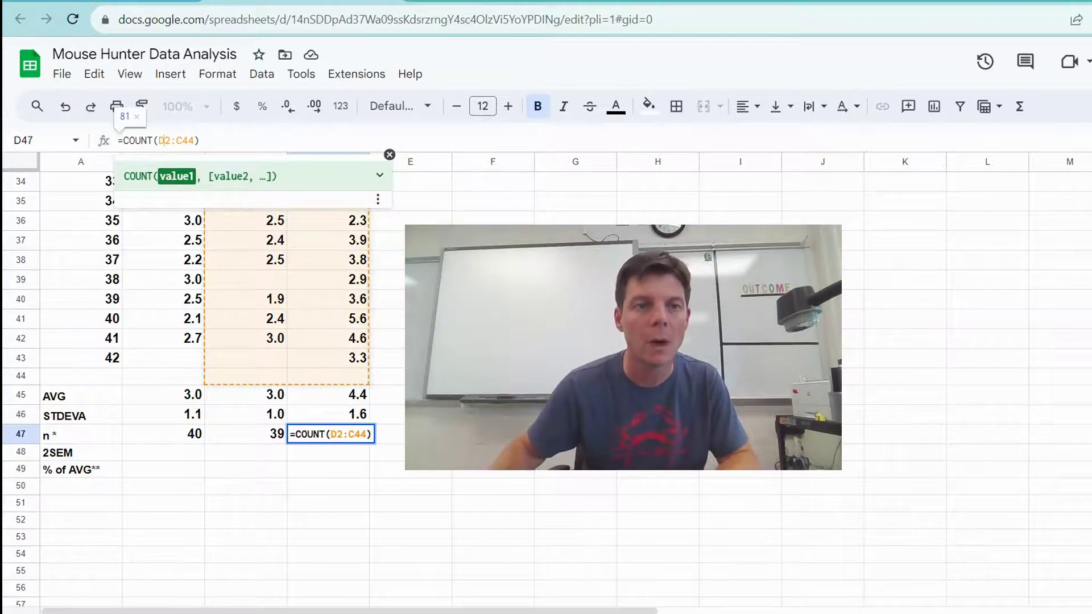
key(BackSpace)
text(D)
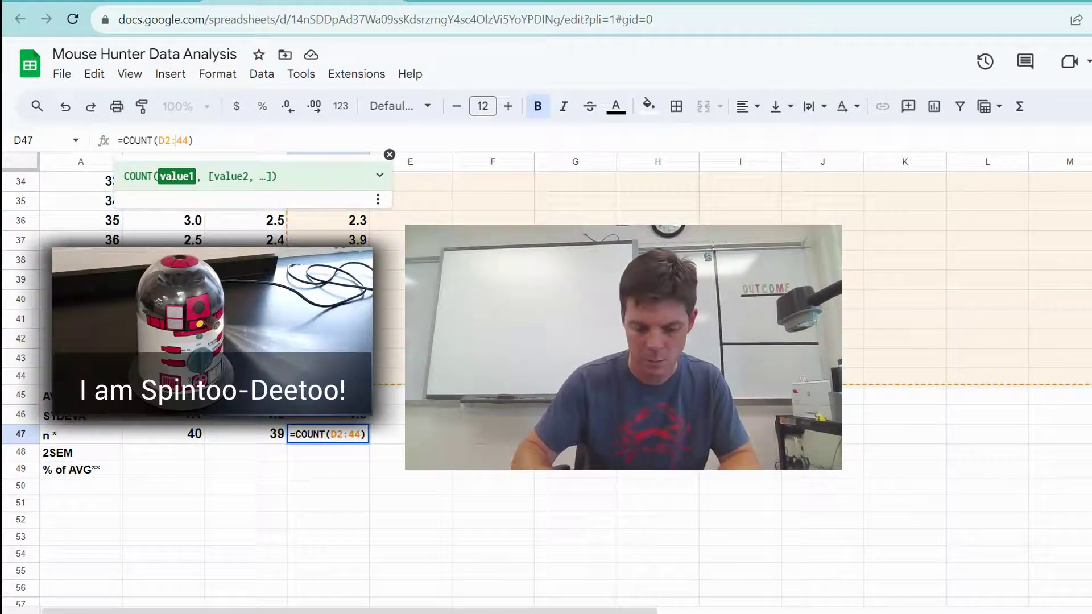
key(Return)
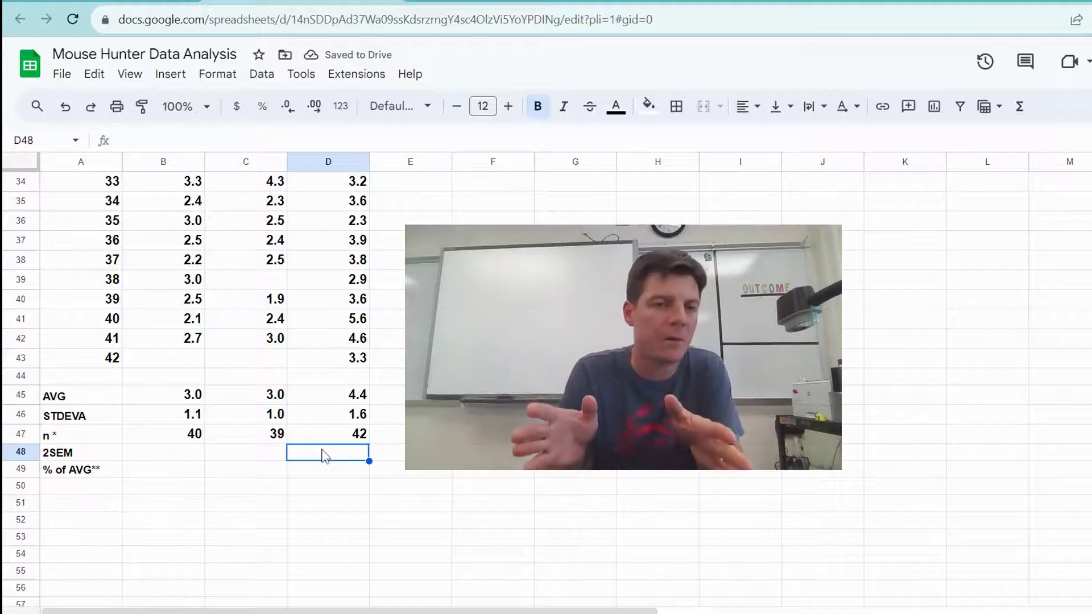
key(Left)
key(Left)
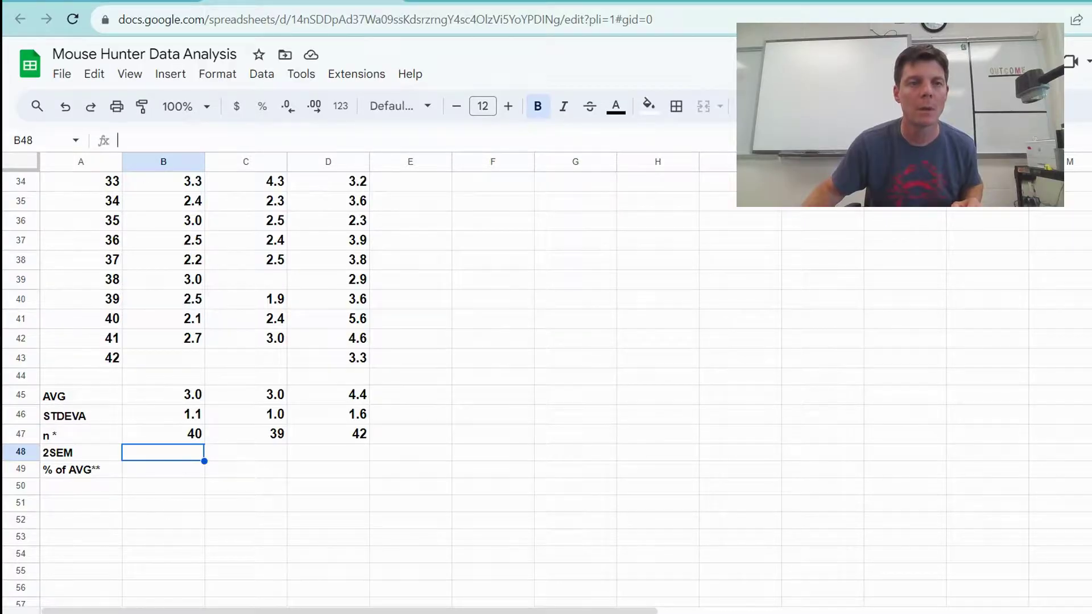
Start the Black 2SEM formula in B48 as =2*B46/SQRT referencing B47.
text(+)
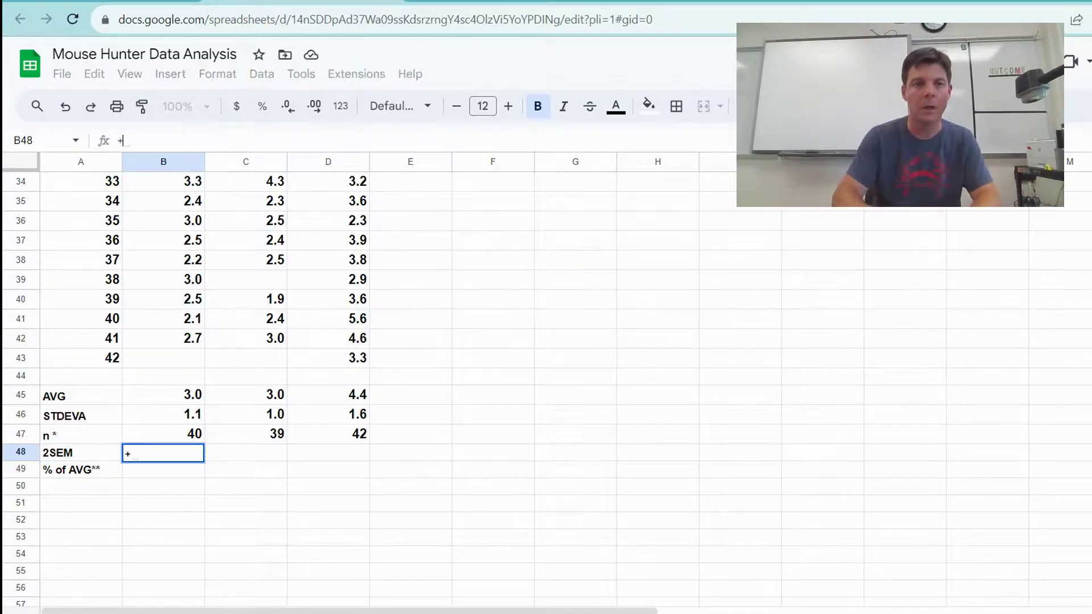
key(Escape)
text(=)
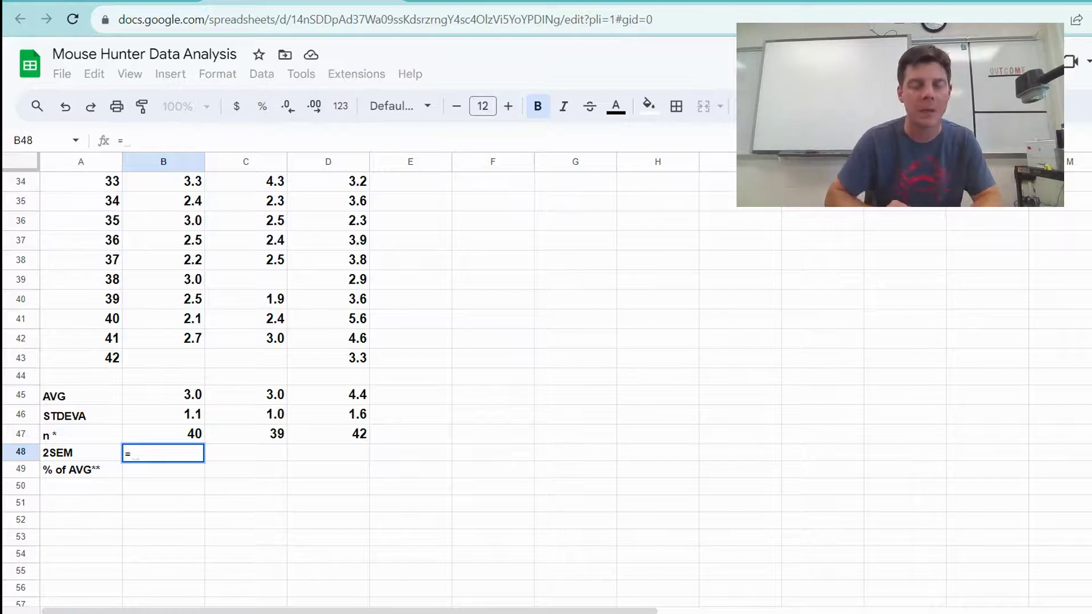
text(2*)
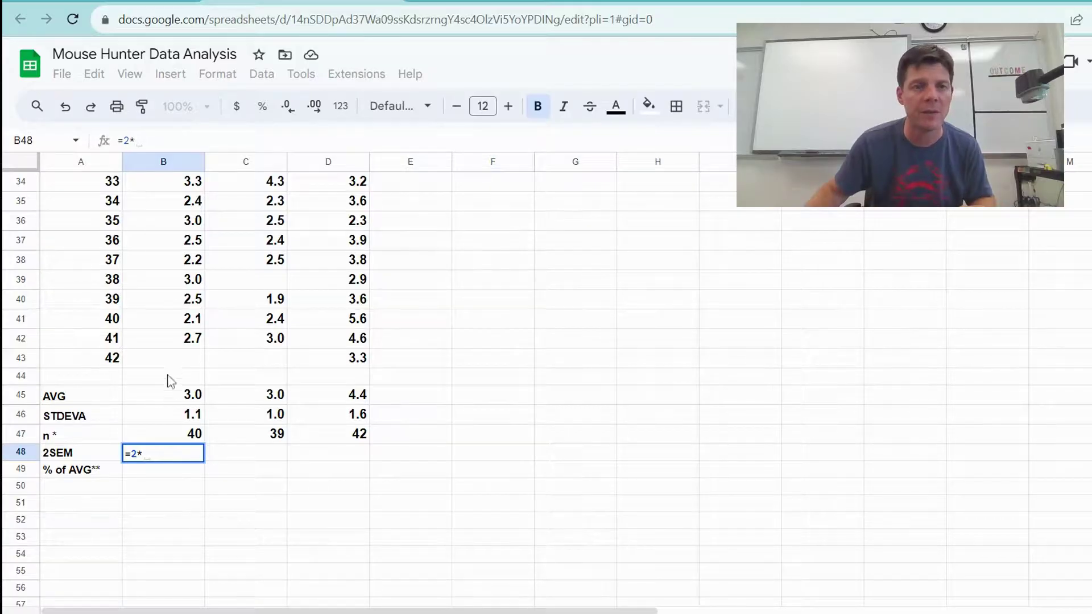
click(170, 421)
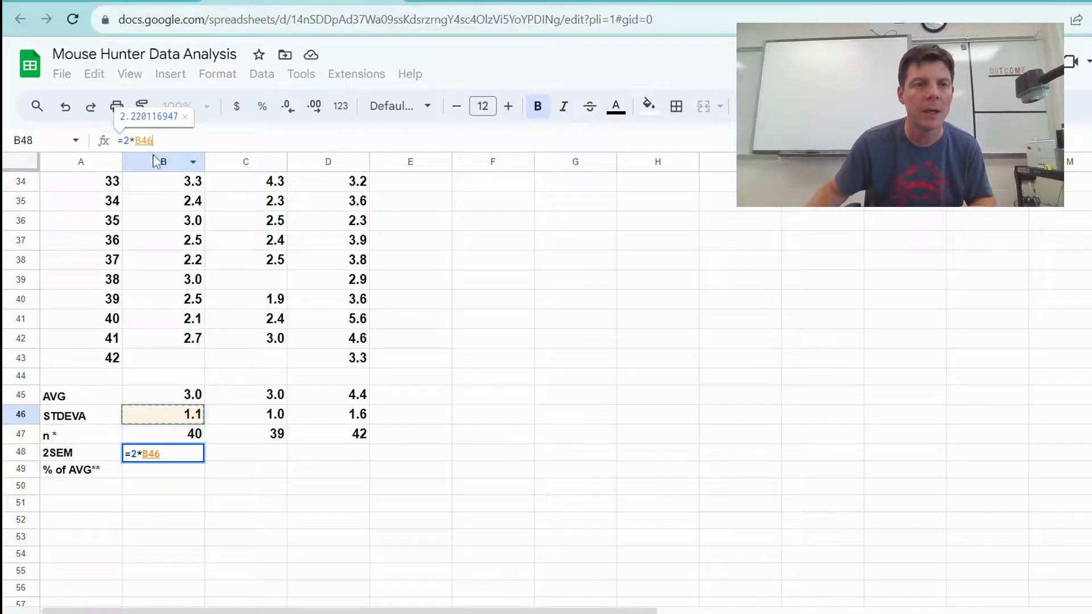
text(/)
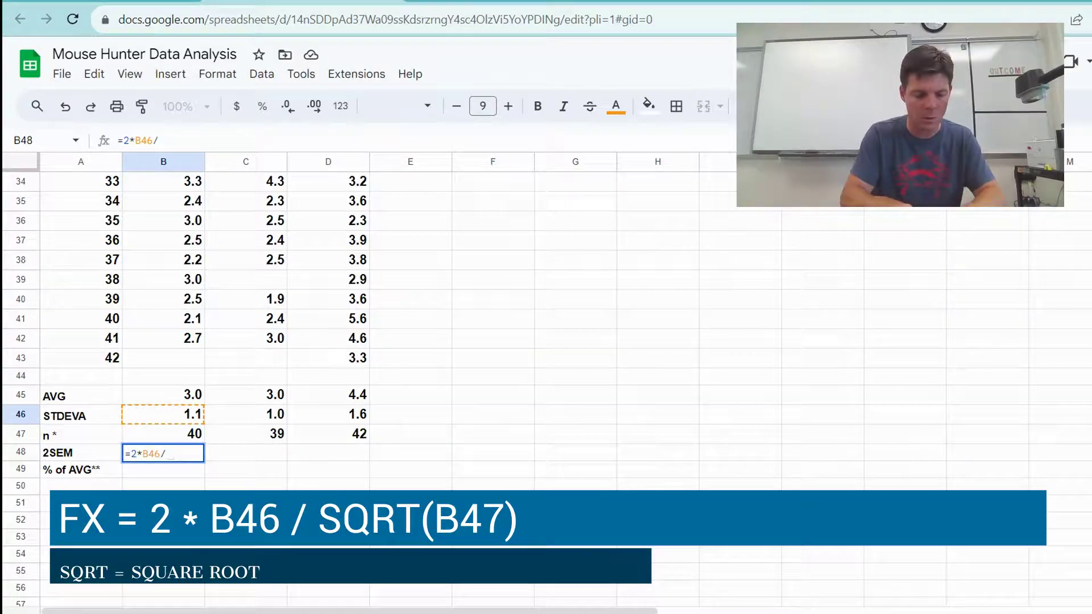
text(SQRT)
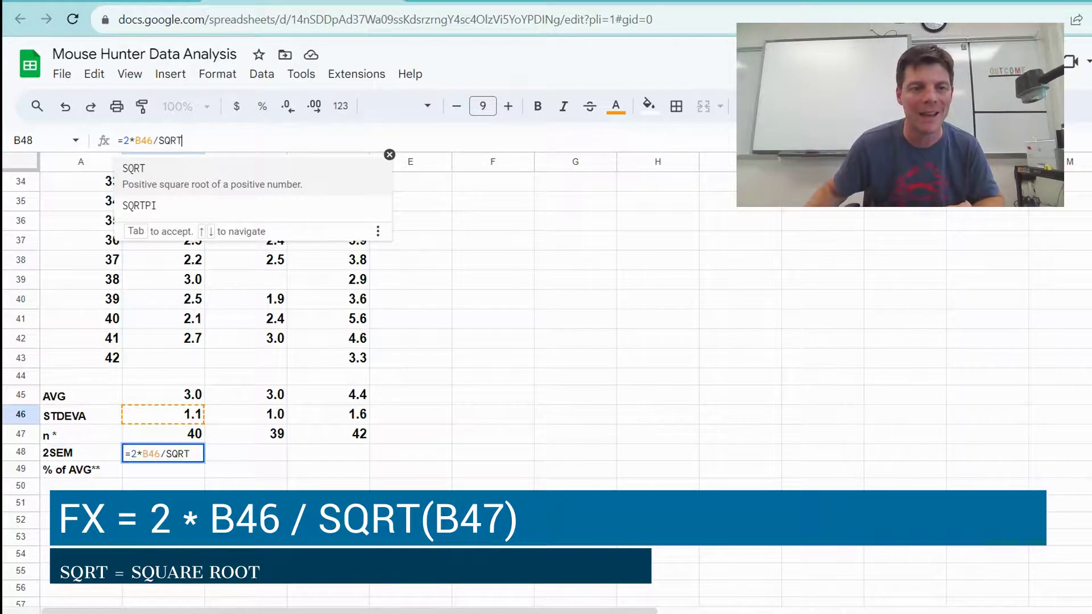
click(170, 440)
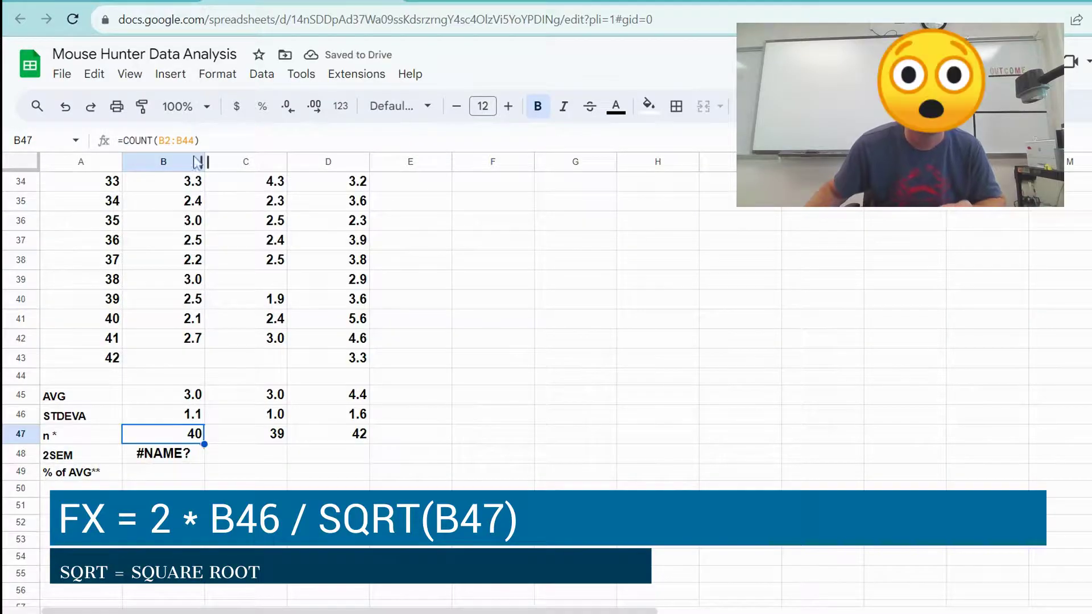
Fix B48's error by completing SQRT(B47), giving 0.3510313112.
click(184, 458)
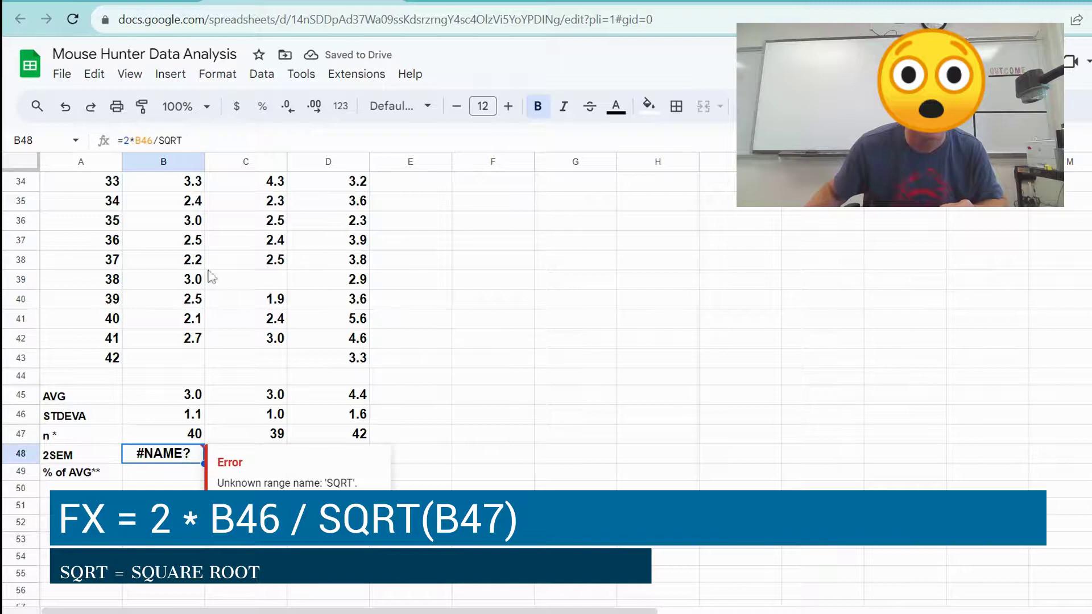
key(Return)
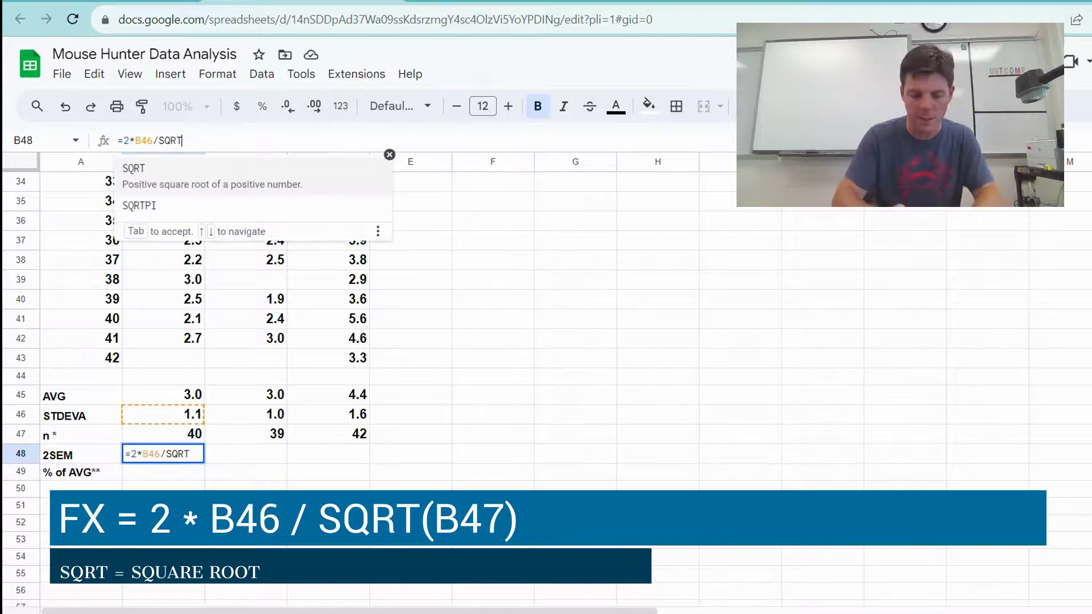
click(205, 173)
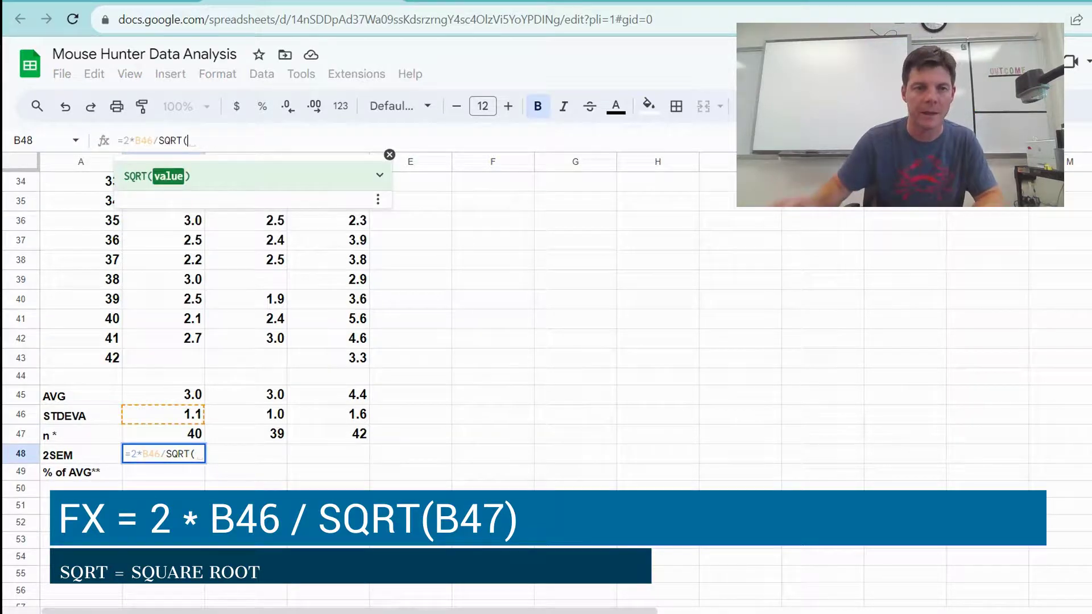
click(167, 441)
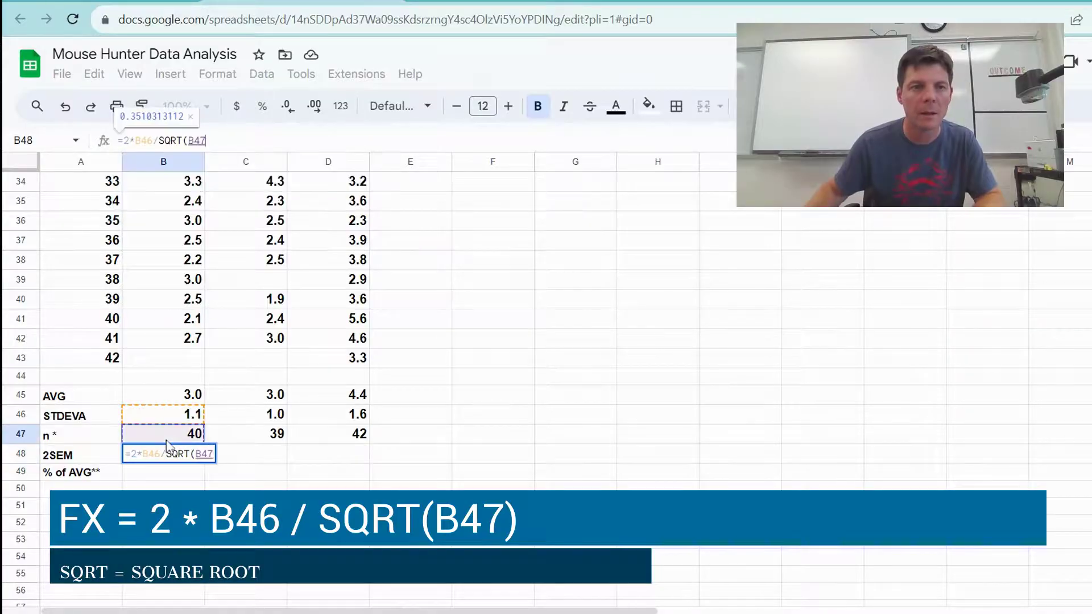
text())
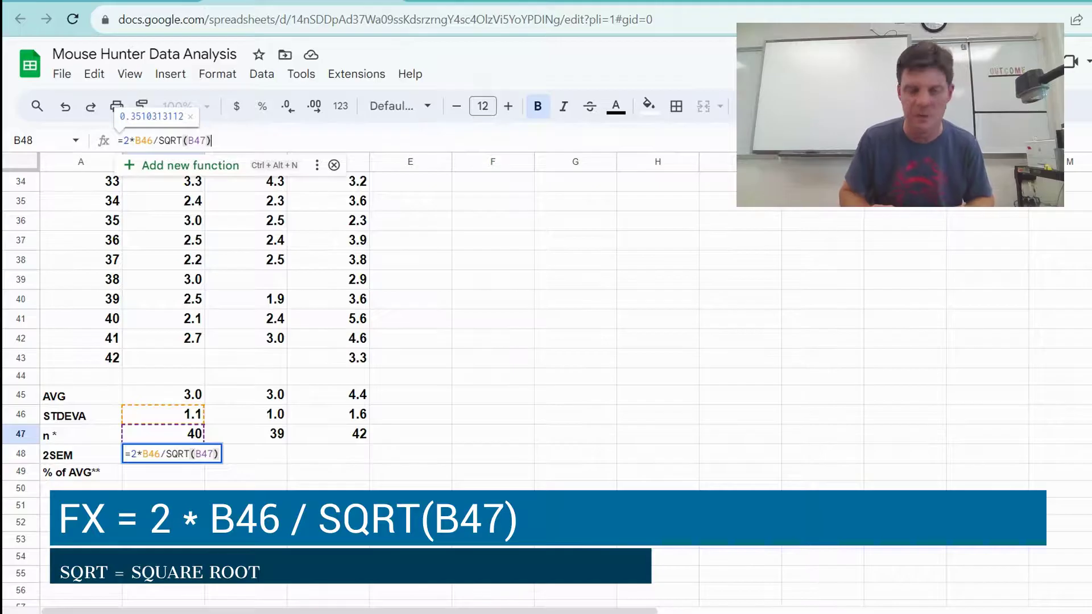
key(Return)
click(169, 462)
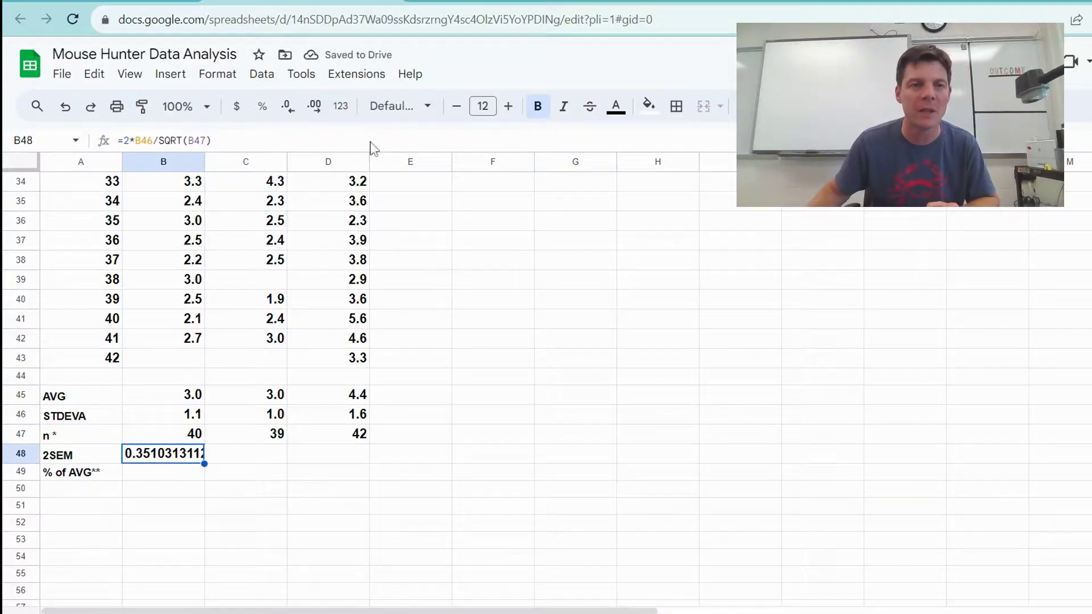
Round B48 to 0.4 and enter =2*C46/SQRT(C47) in C48 for Brown's 2SEM.
click(288, 107)
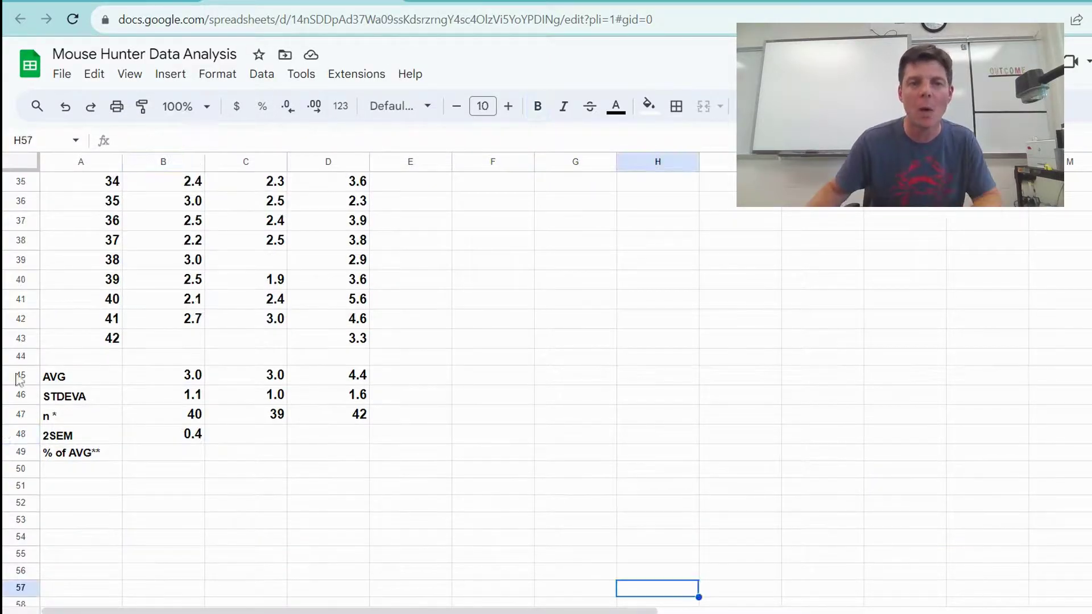
click(256, 438)
text(=)
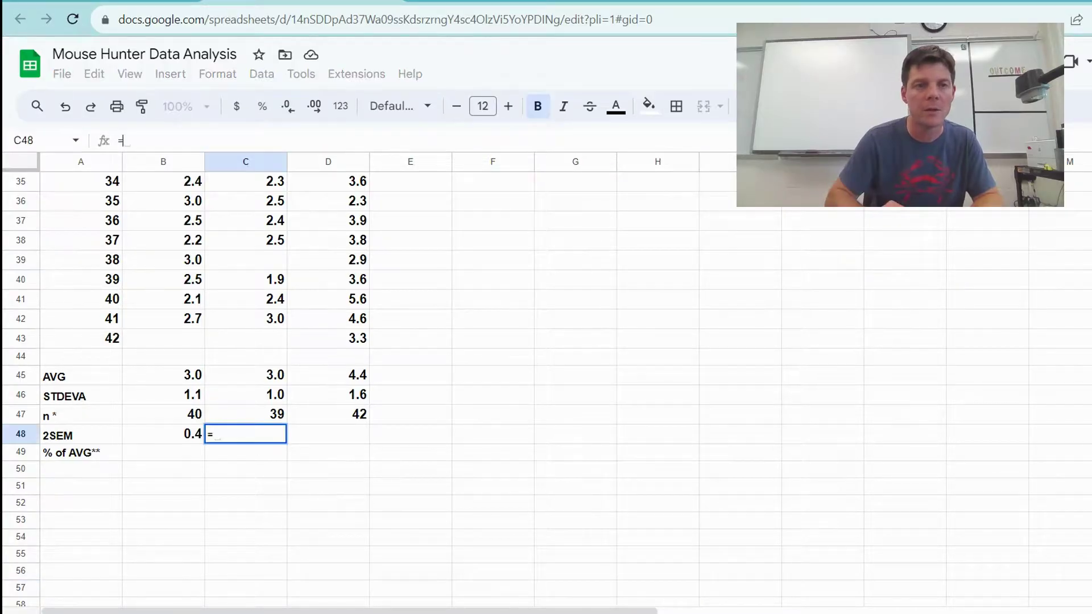
text(2)
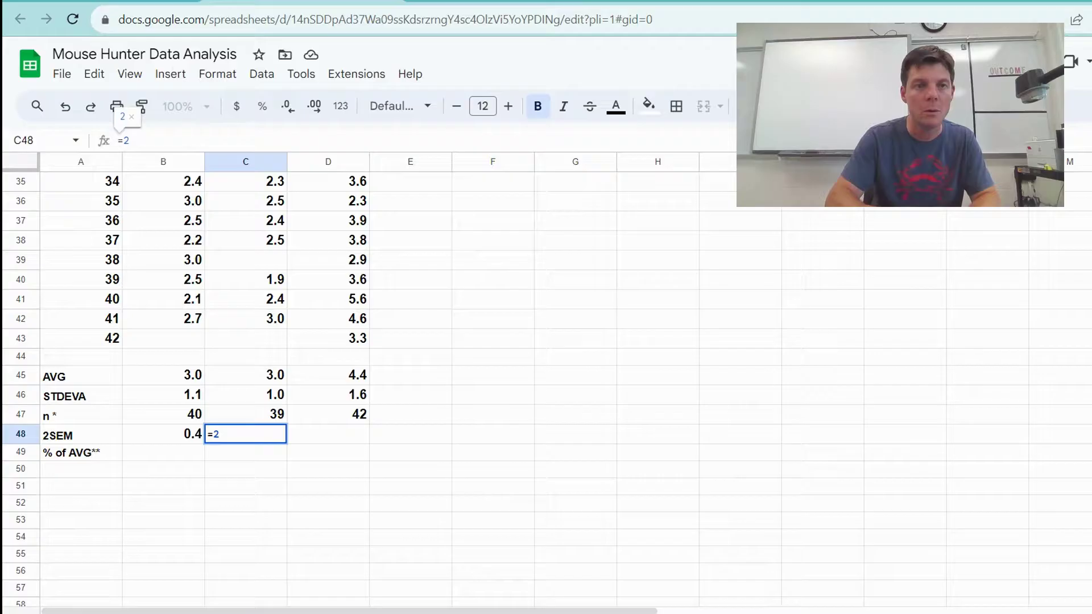
text(*)
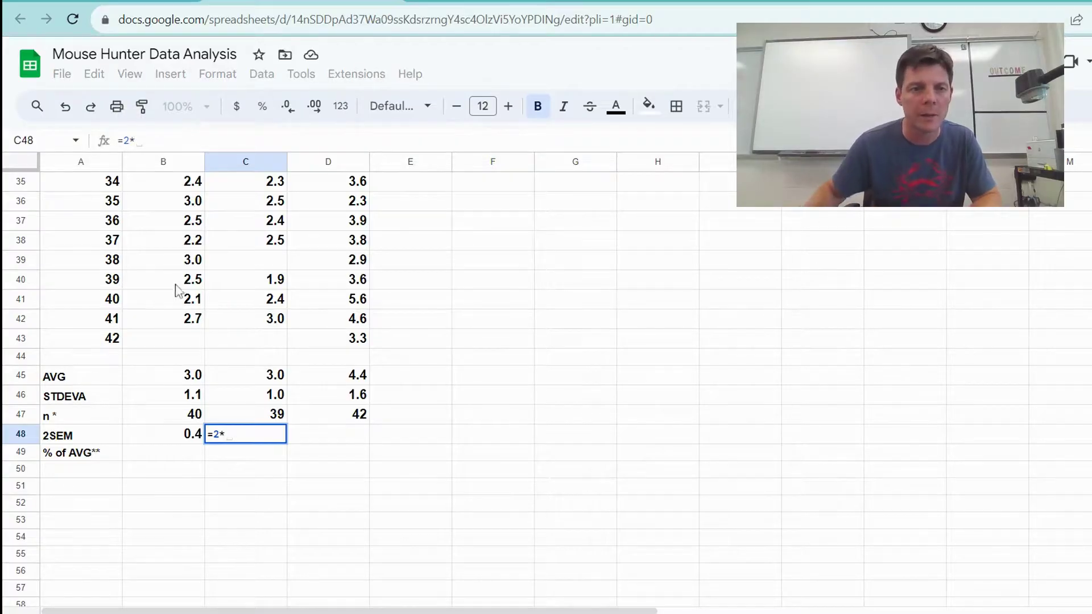
click(267, 398)
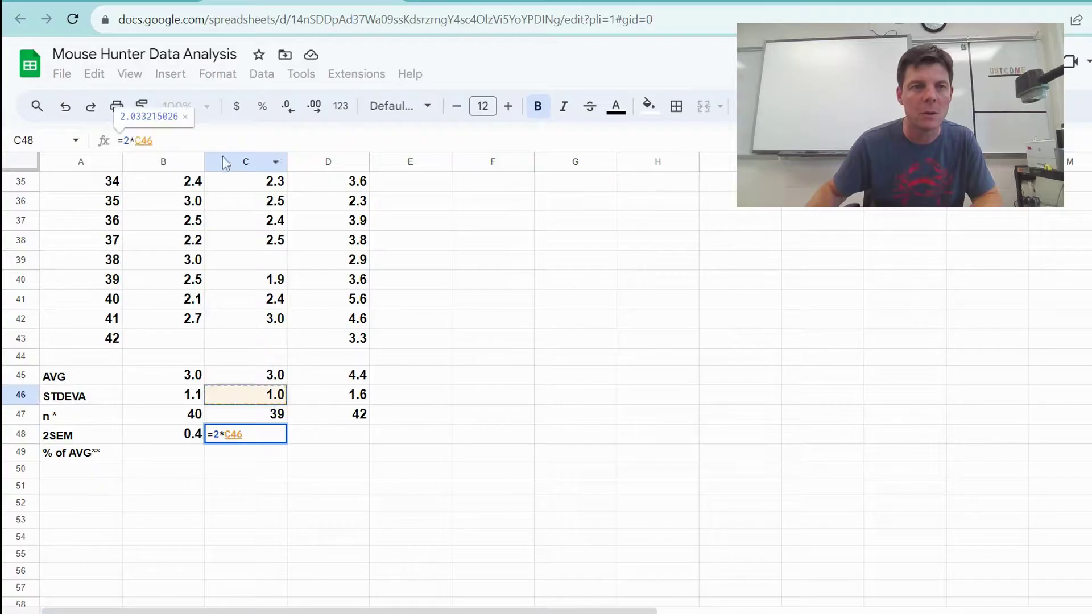
text(/)
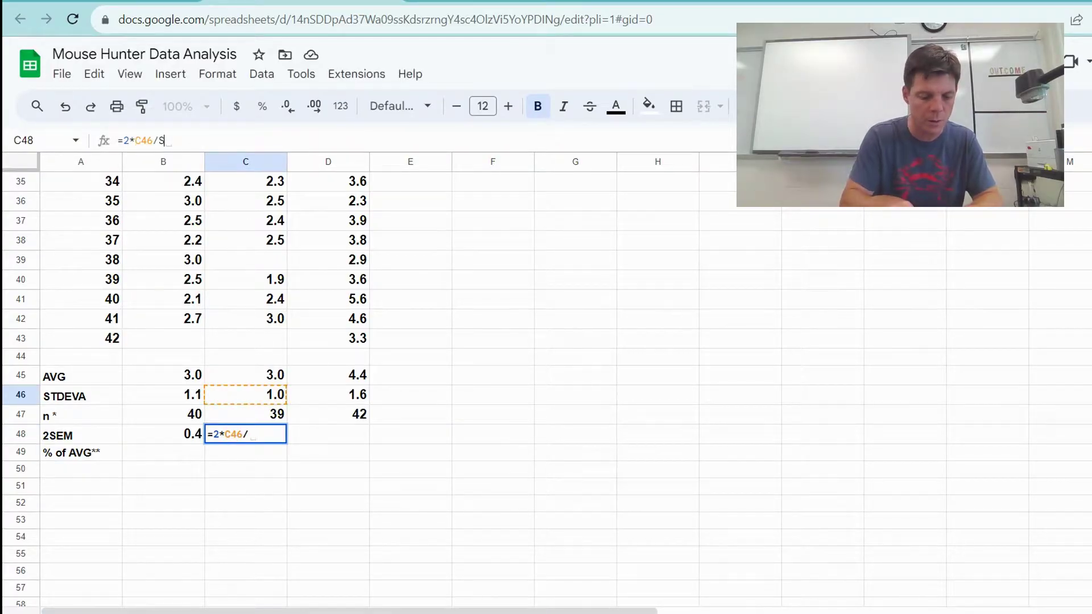
text(SQRT)
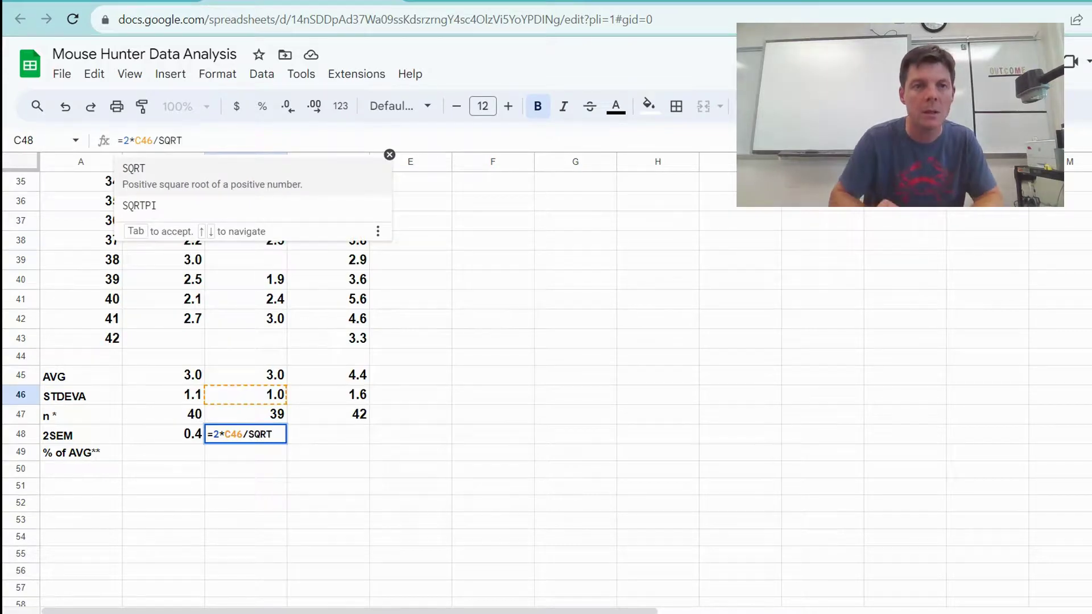
text(()
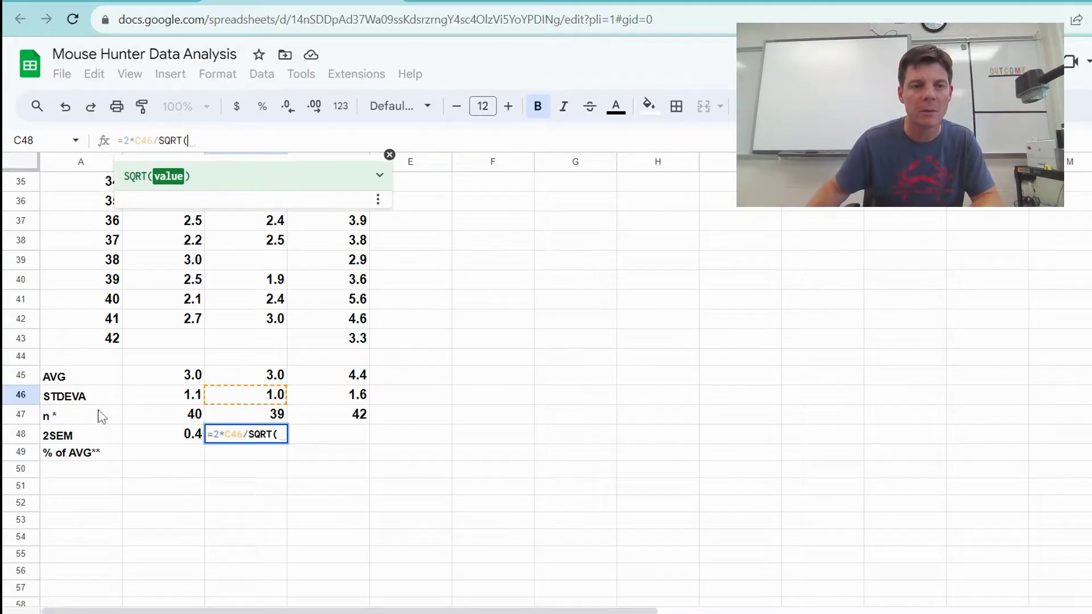
click(251, 422)
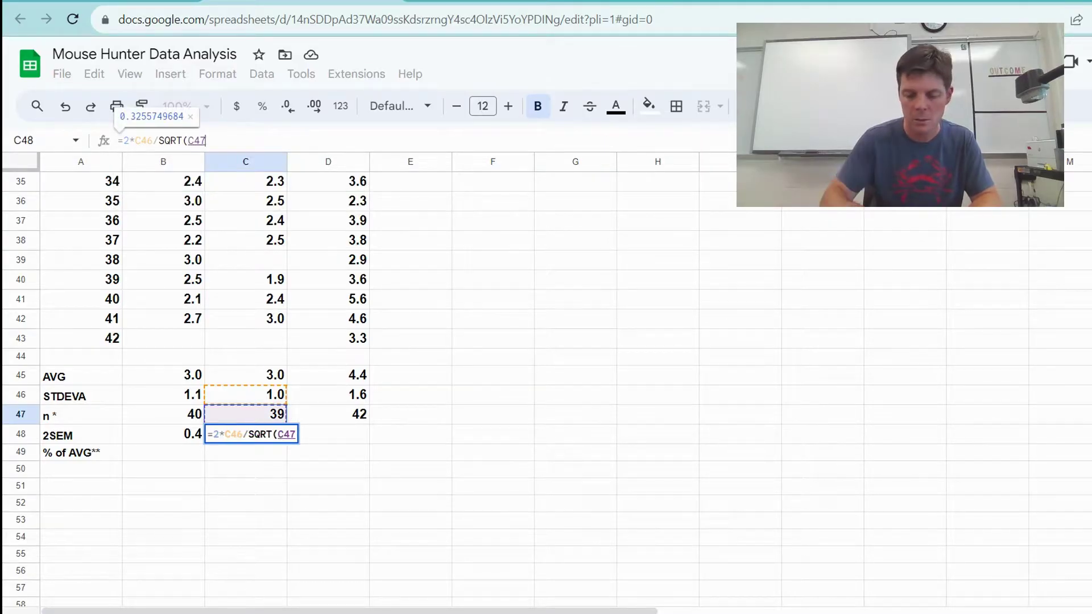
text())
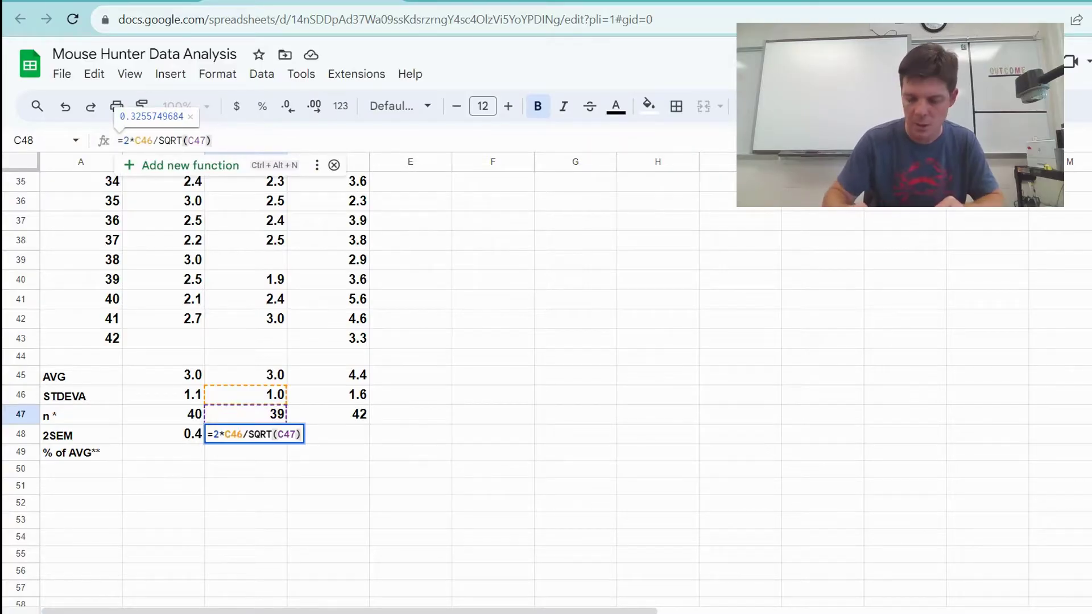
key(Return)
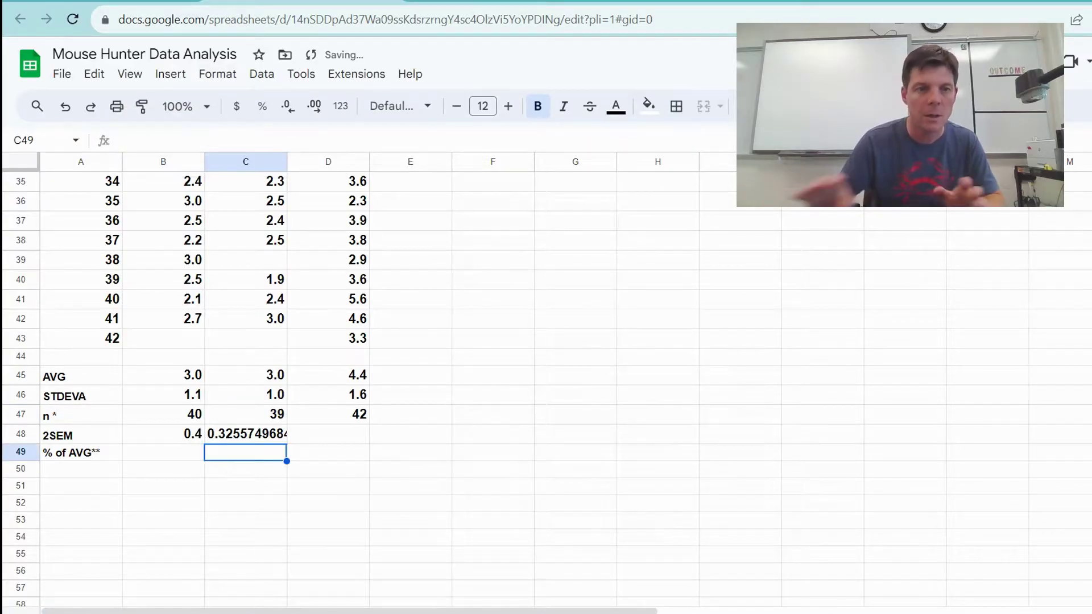
Trim C48's displayed decimals so Brown's 2SEM shows 0.3.
click(263, 438)
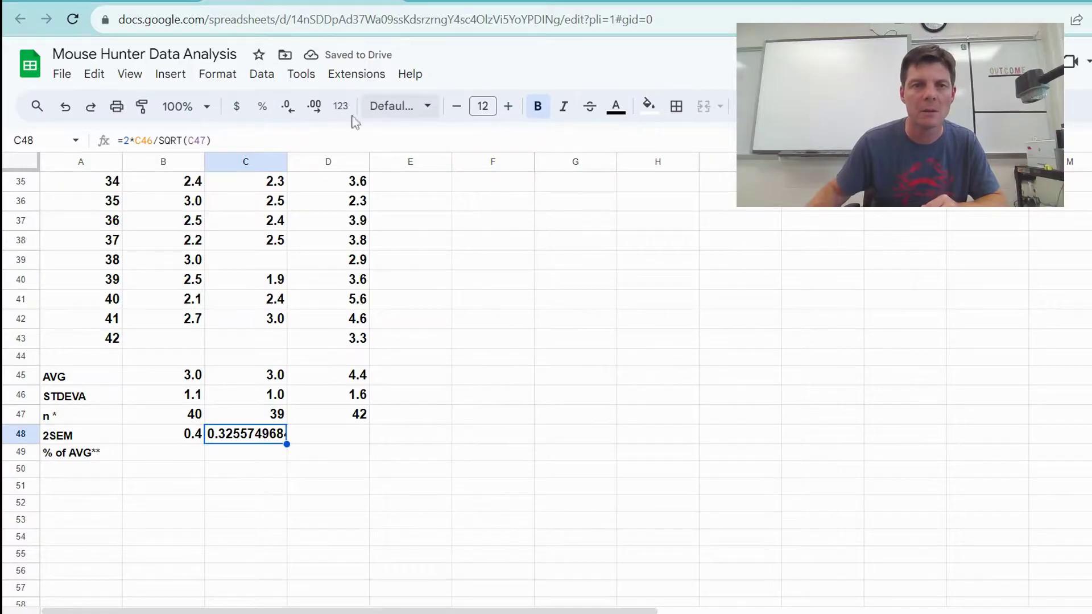
click(288, 106)
click(312, 441)
click(273, 438)
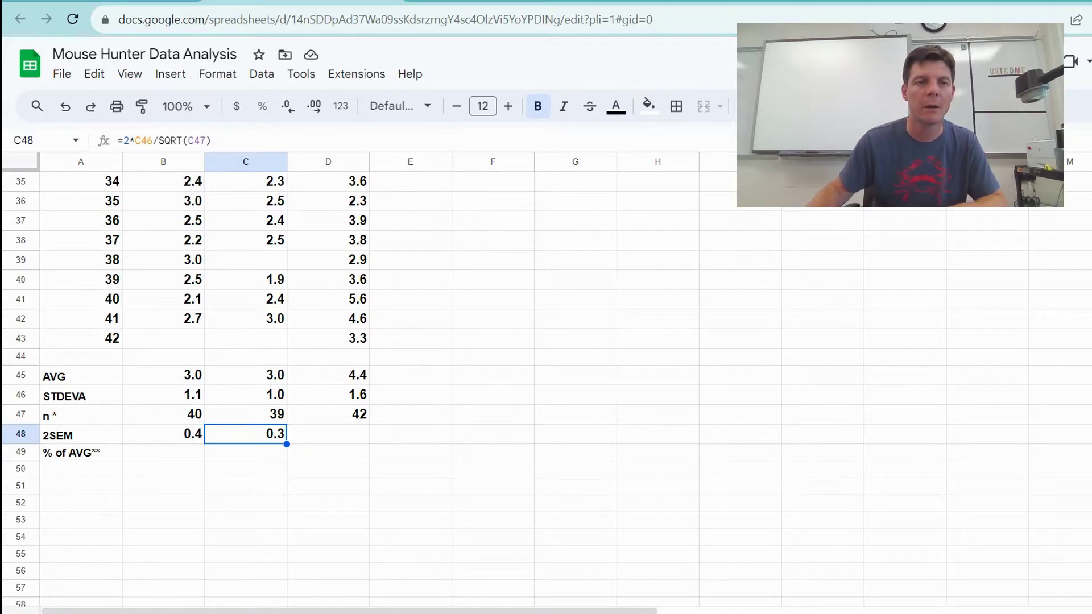
Copy C48's 2SEM formula into D48 as =2*D46/SQRT(D47) for Tan.
drag(210, 141, 115, 151)
key(ctrl+c)
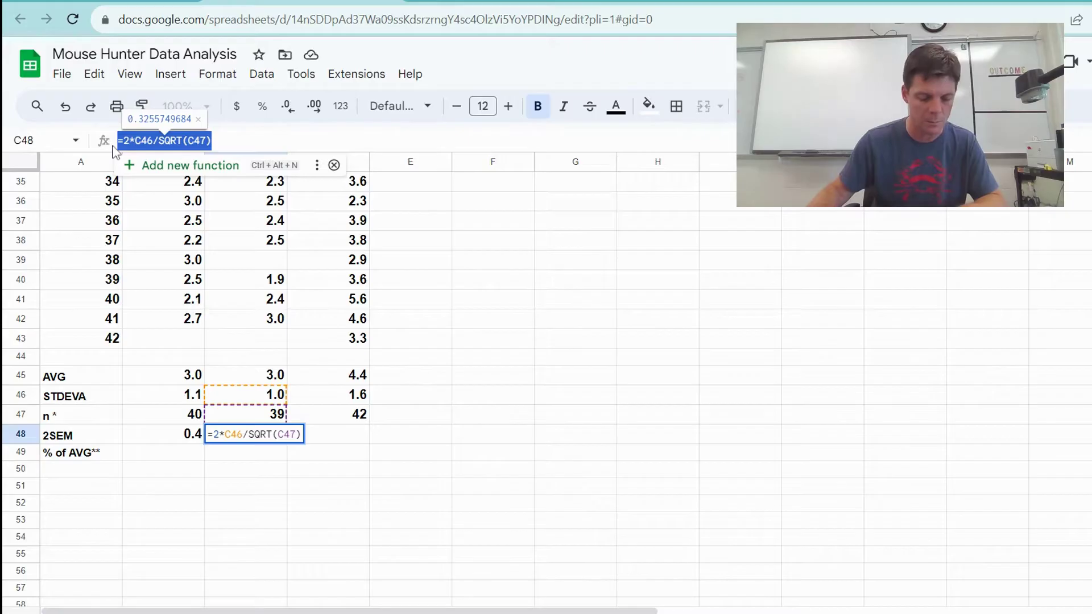
click(354, 443)
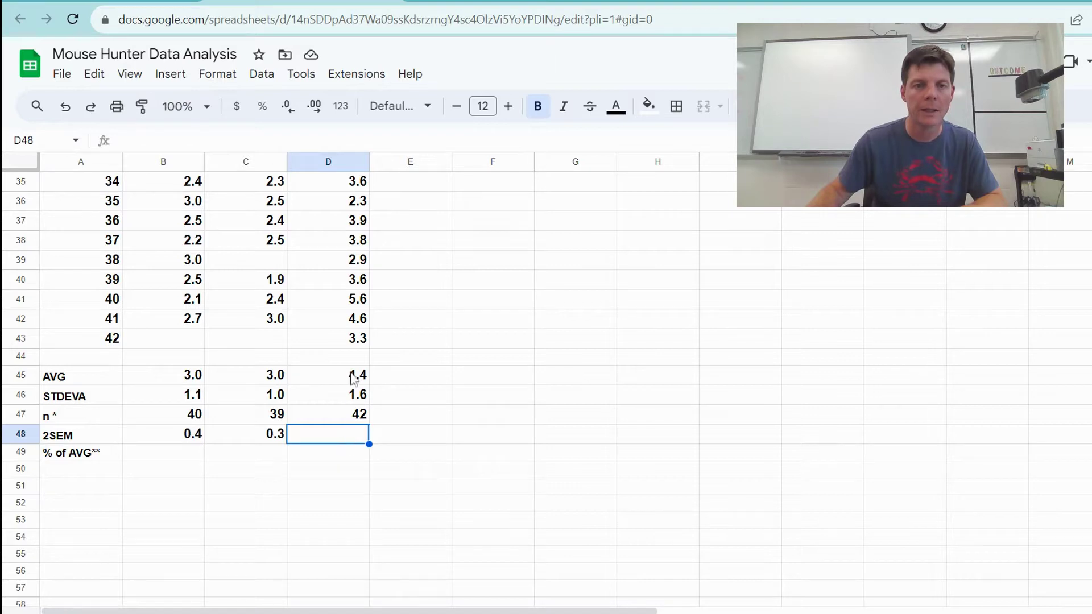
click(148, 140)
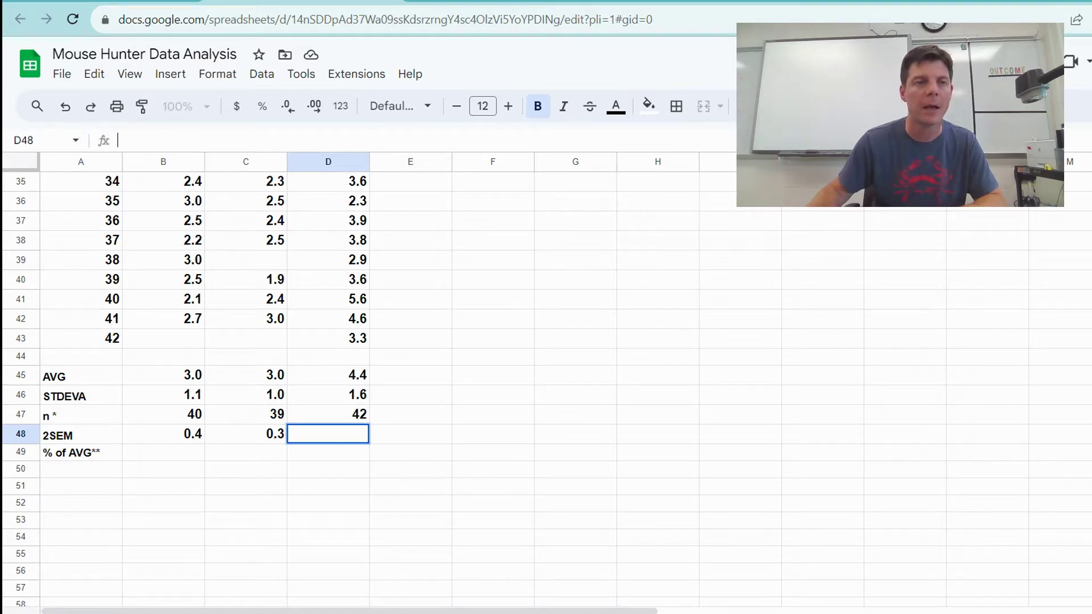
key(ctrl+v)
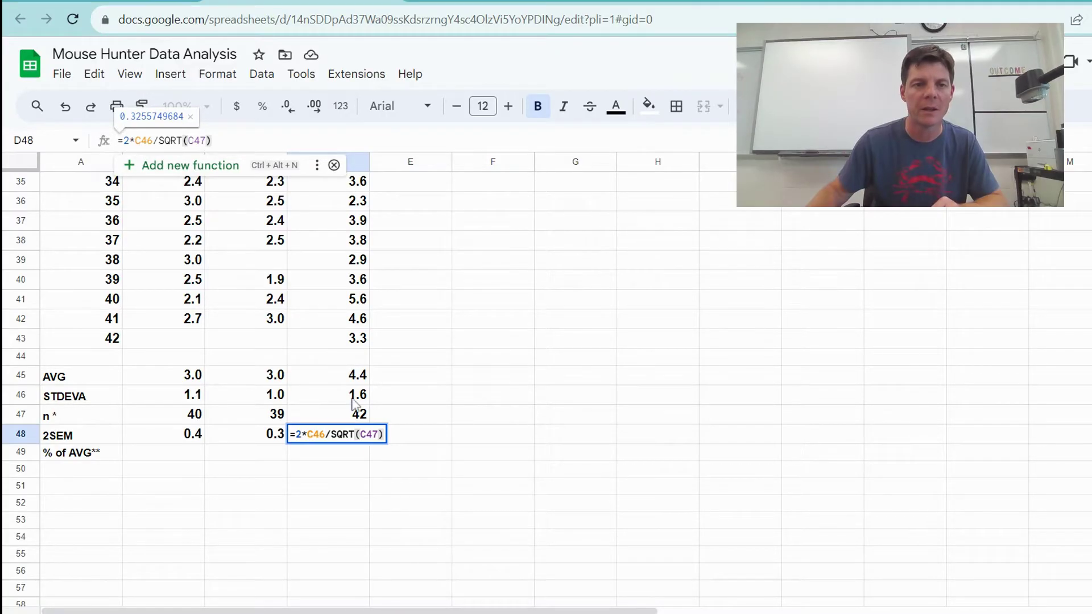
click(141, 141)
key(BackSpace)
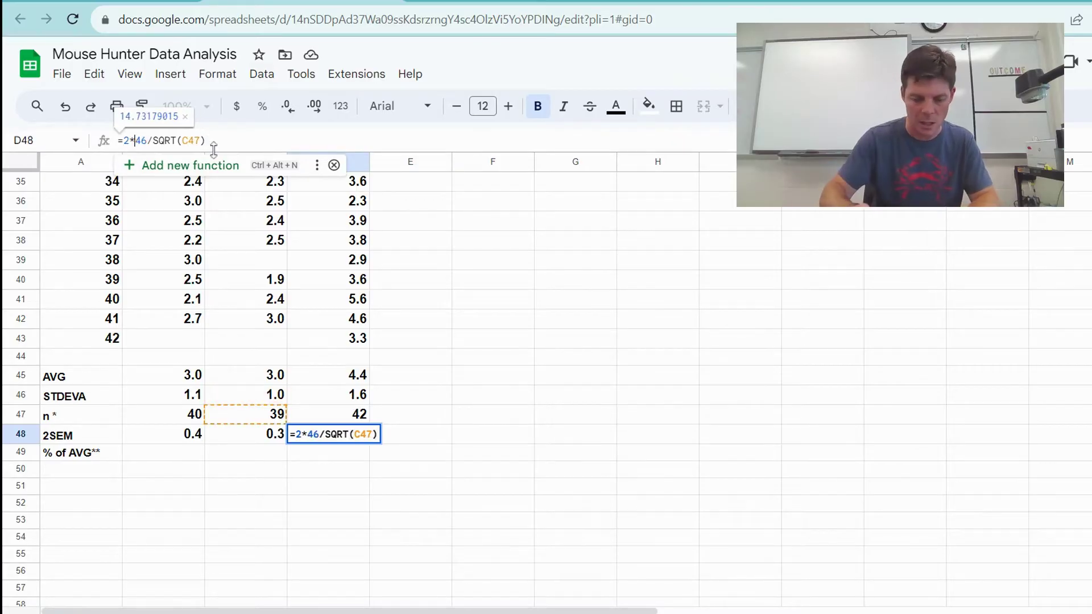
text(D)
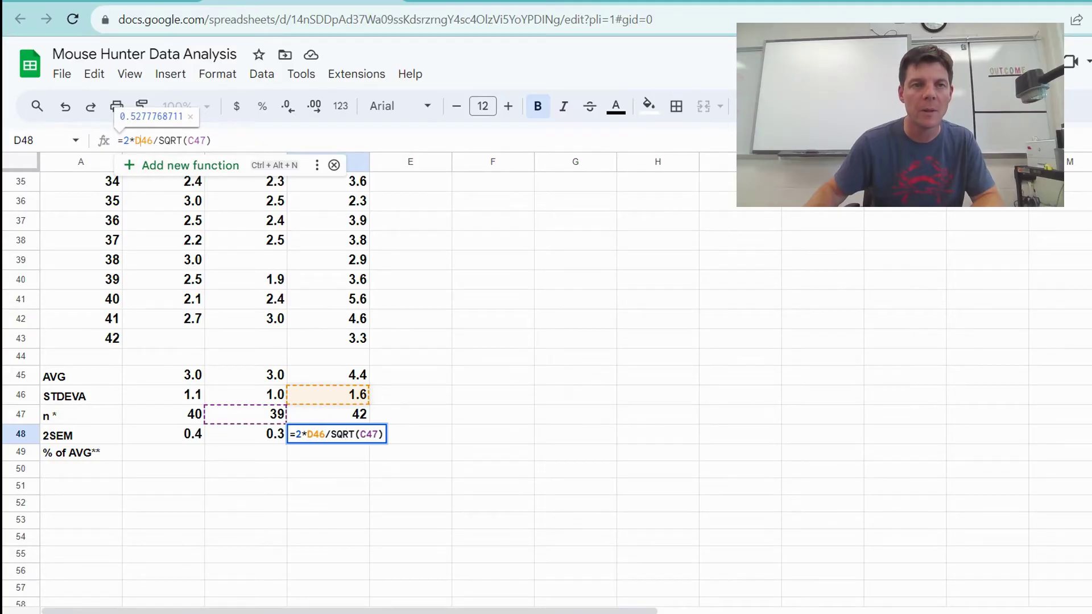
click(194, 141)
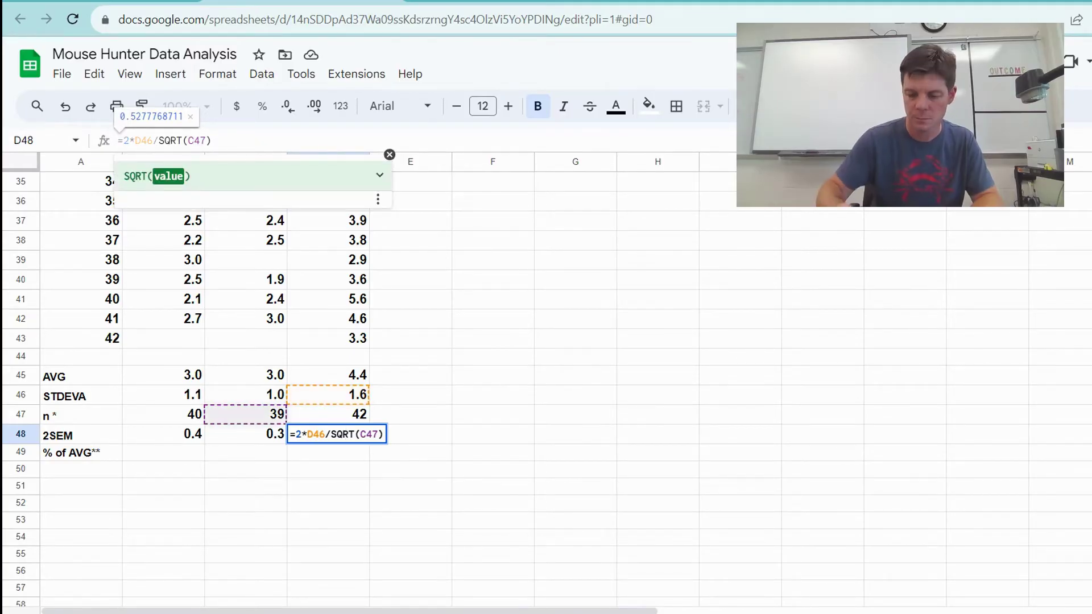
key(BackSpace)
text(D)
key(Return)
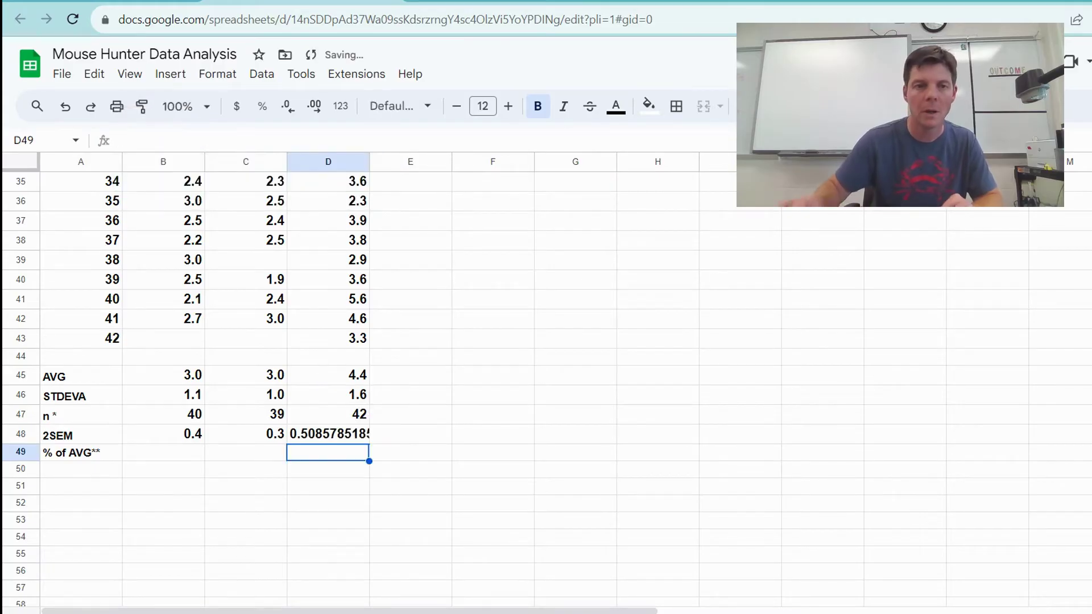
Reduce D48's displayed decimals so Tan's 2SEM shows 0.51.
click(327, 438)
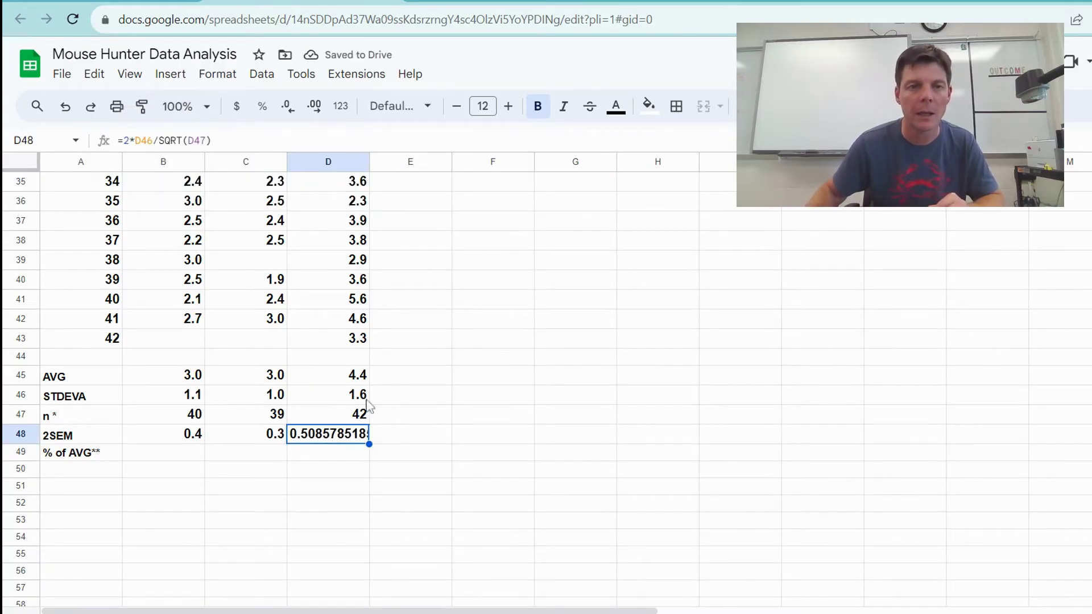
click(288, 108)
click(288, 108)
click(289, 111)
click(289, 111)
click(289, 111)
click(290, 111)
click(290, 111)
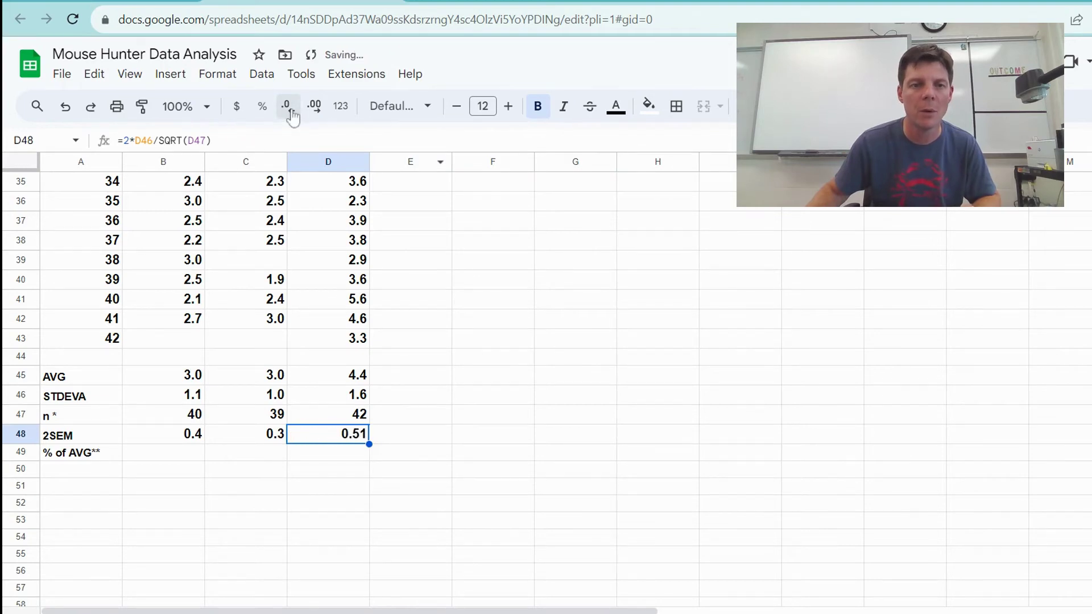